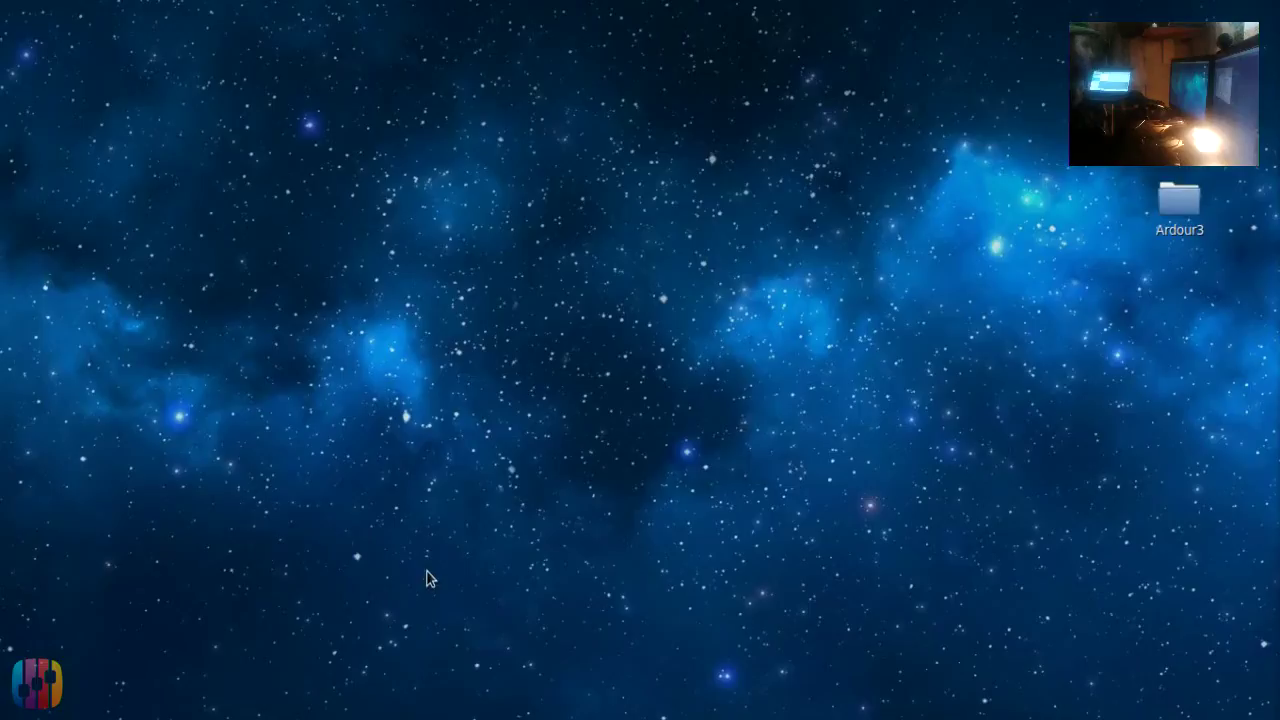
- View QmidiNet's About information, move its window to the middle of the desktop, and close it
{"action": "right_click", "coordinate": [1050, 13]}
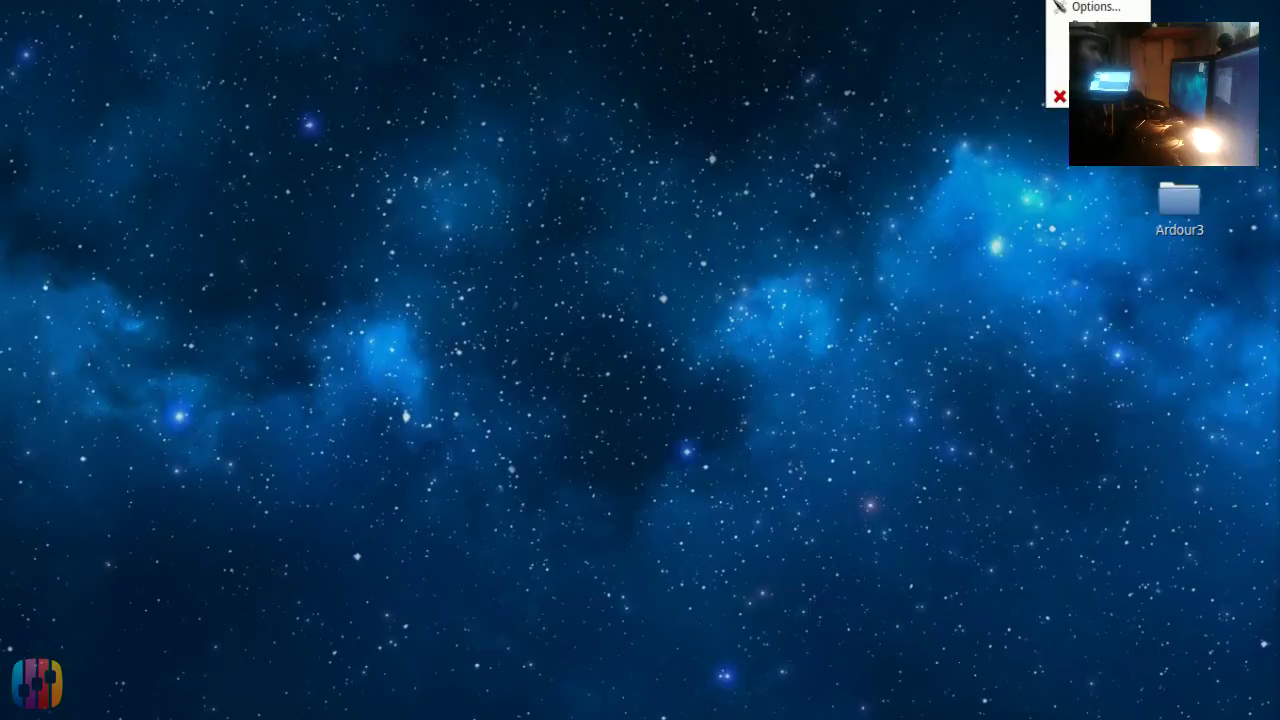
{"action": "left_click", "coordinate": [1058, 45]}
{"action": "left_click_drag", "start_coordinate": [320, 46], "coordinate": [668, 132]}
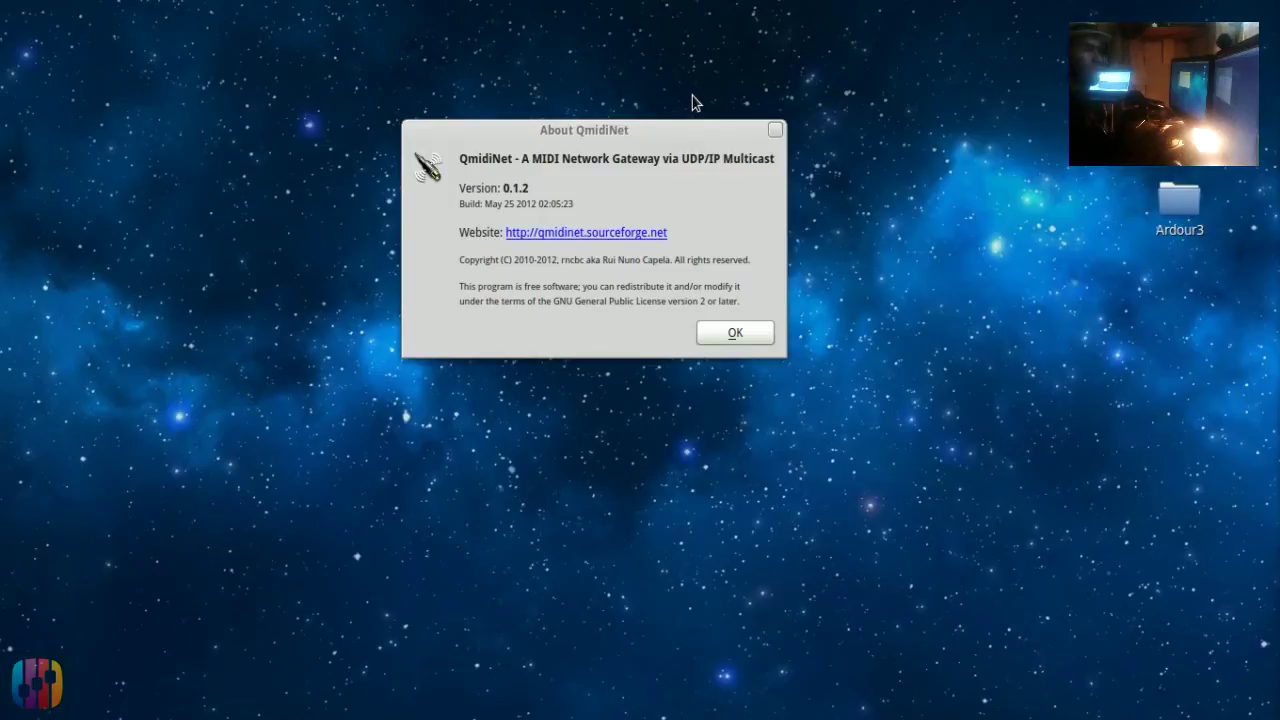
{"action": "left_click_drag", "start_coordinate": [685, 131], "coordinate": [736, 139]}
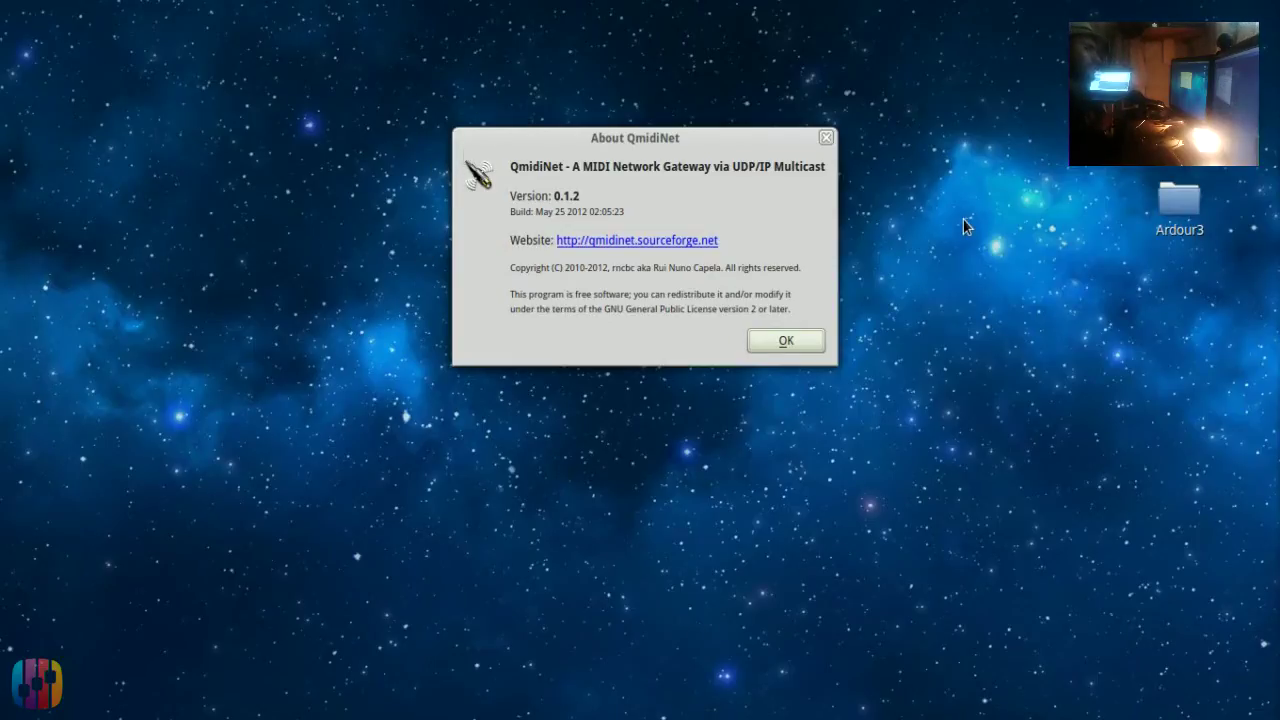
{"action": "left_click_drag", "start_coordinate": [771, 144], "coordinate": [816, 168]}
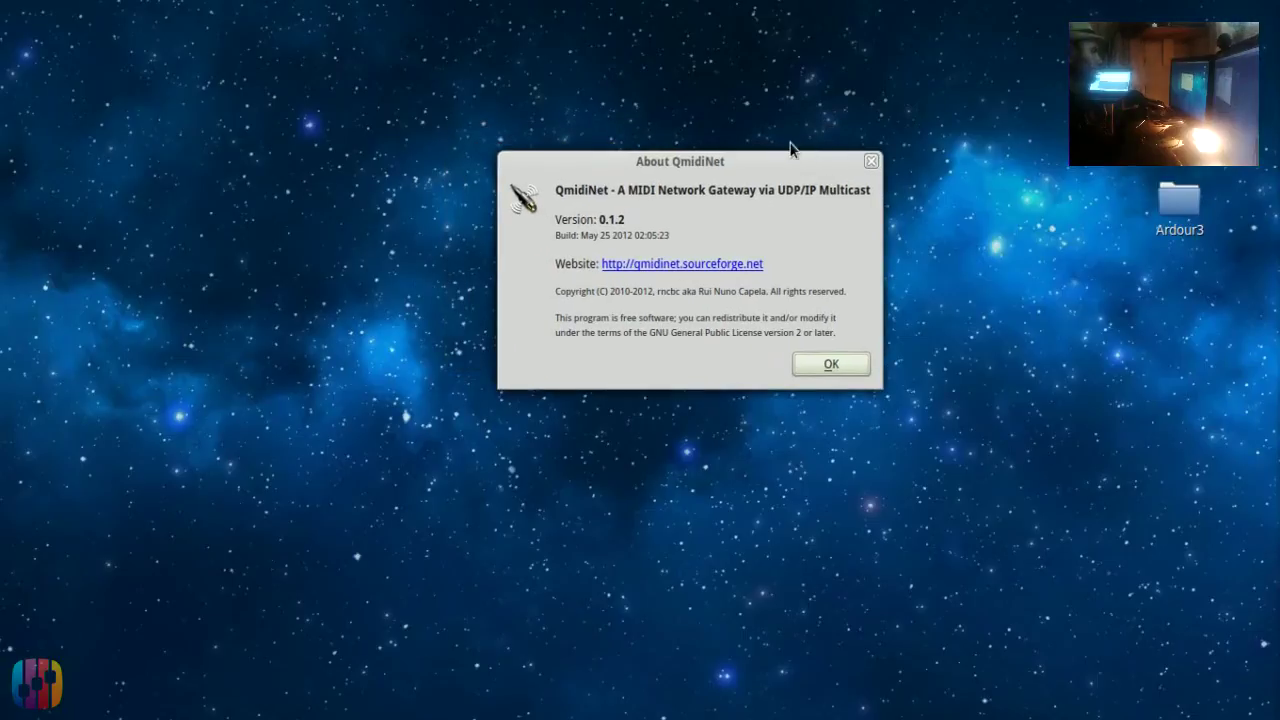
{"action": "left_click", "coordinate": [831, 365]}
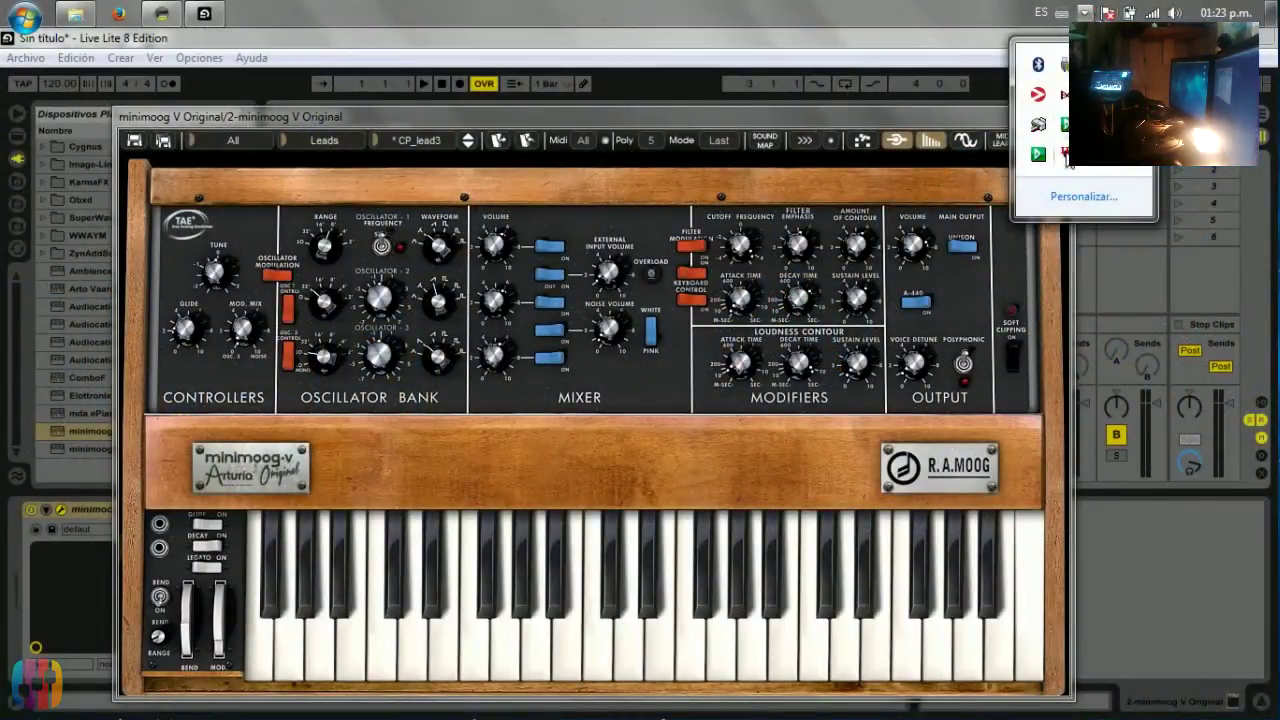
- Examine the ipMIDI Ethernet MIDI port settings on the Windows machine and close them without changes
{"action": "left_click", "coordinate": [1066, 156]}
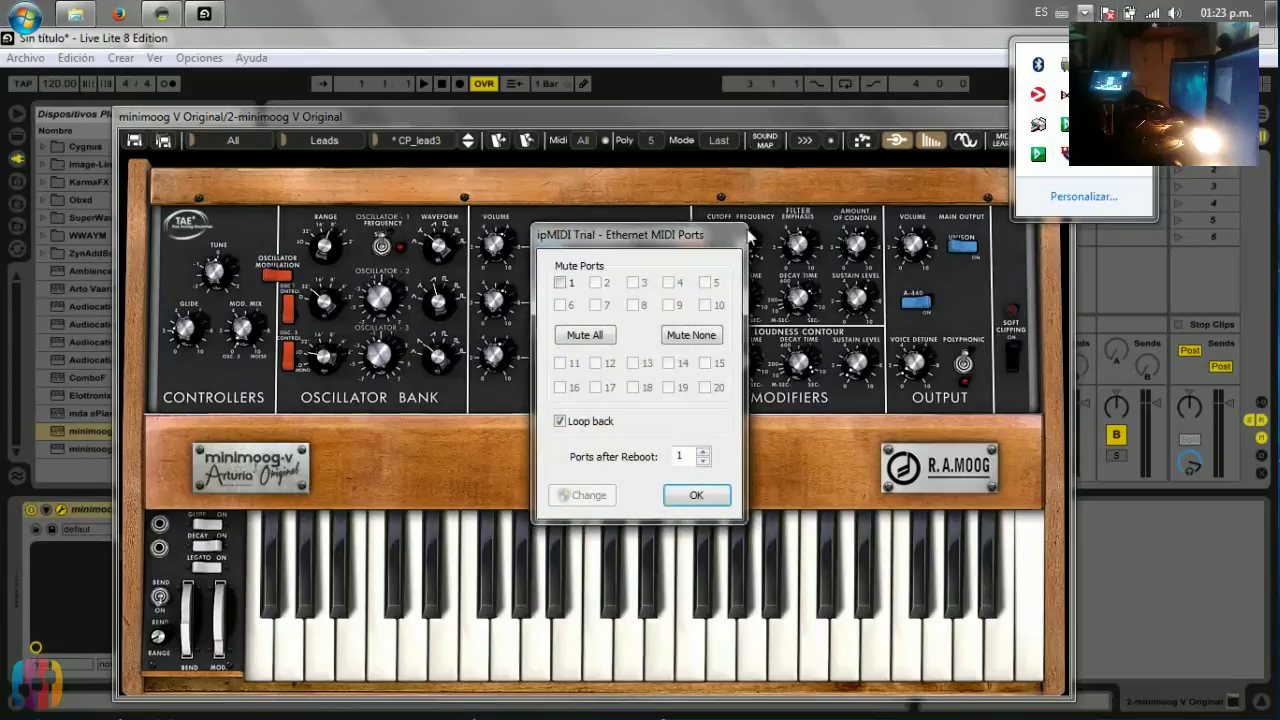
{"action": "left_click", "coordinate": [634, 237]}
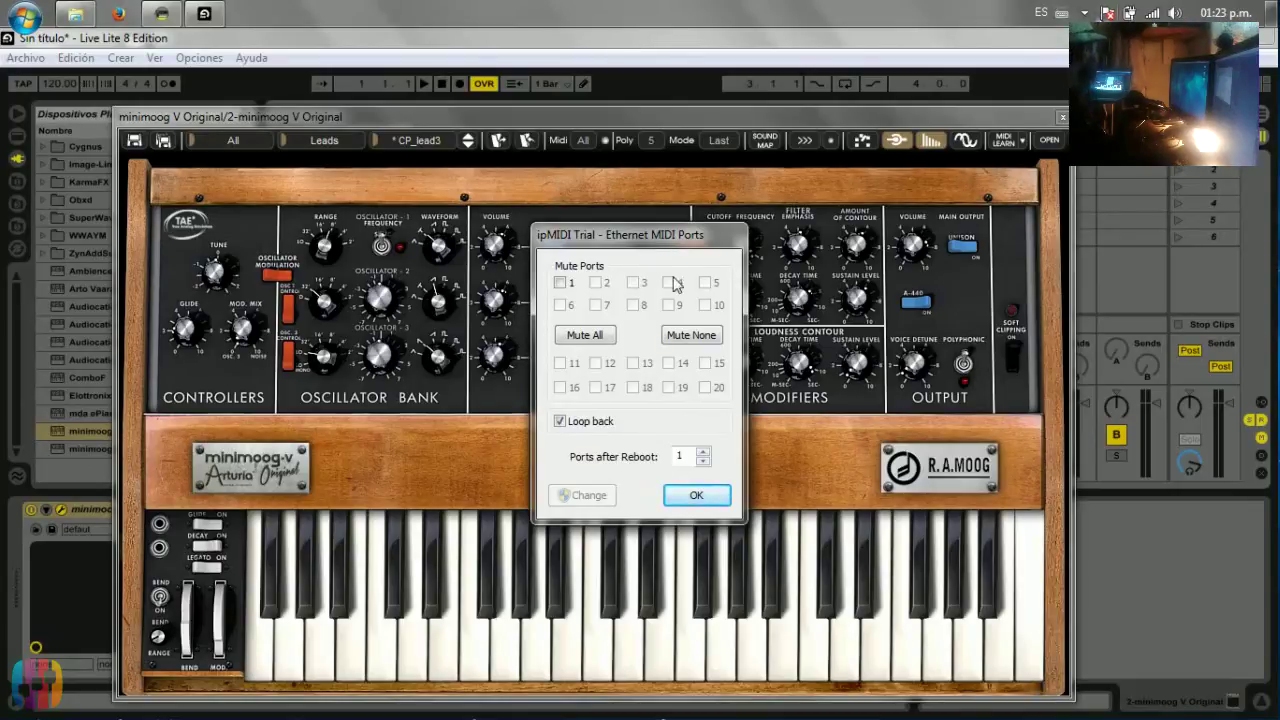
{"action": "left_click", "coordinate": [716, 496]}
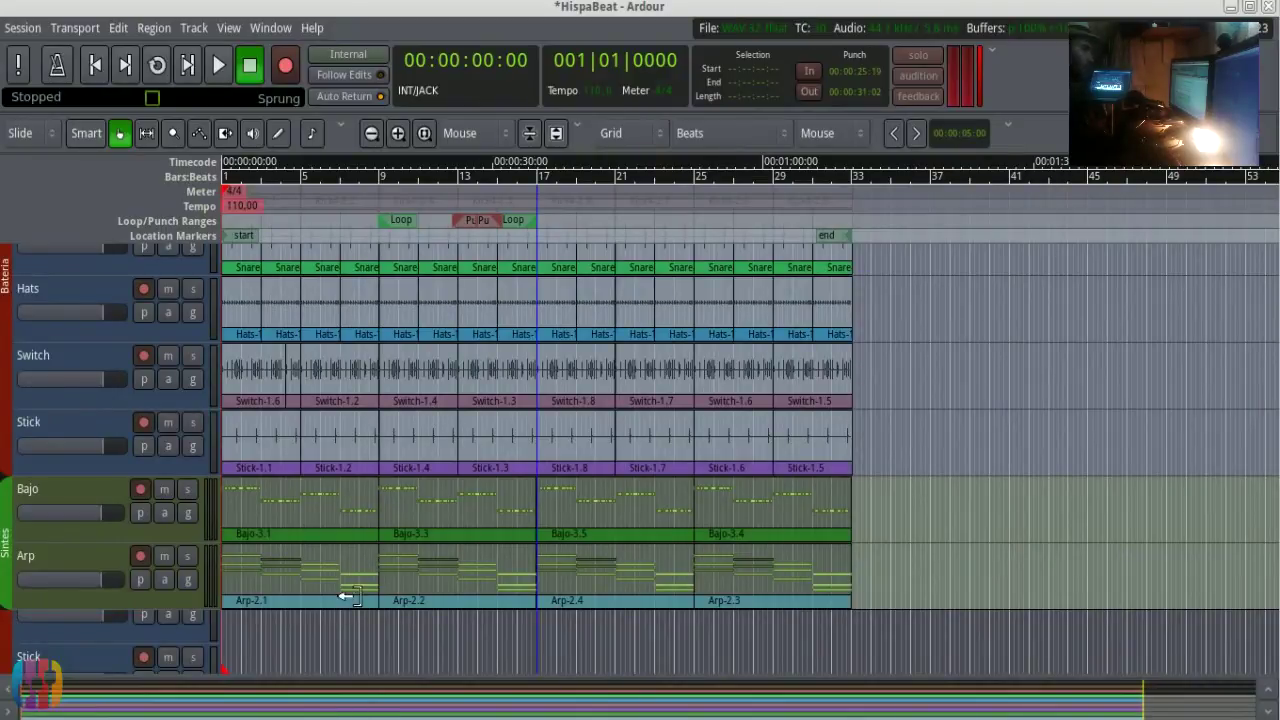
- Play the HispaBeat session in Ardour from the start to hear the existing tracks, and stop playback
{"action": "scroll", "coordinate": [363, 517], "scroll_direction": "up", "scroll_amount": 1}
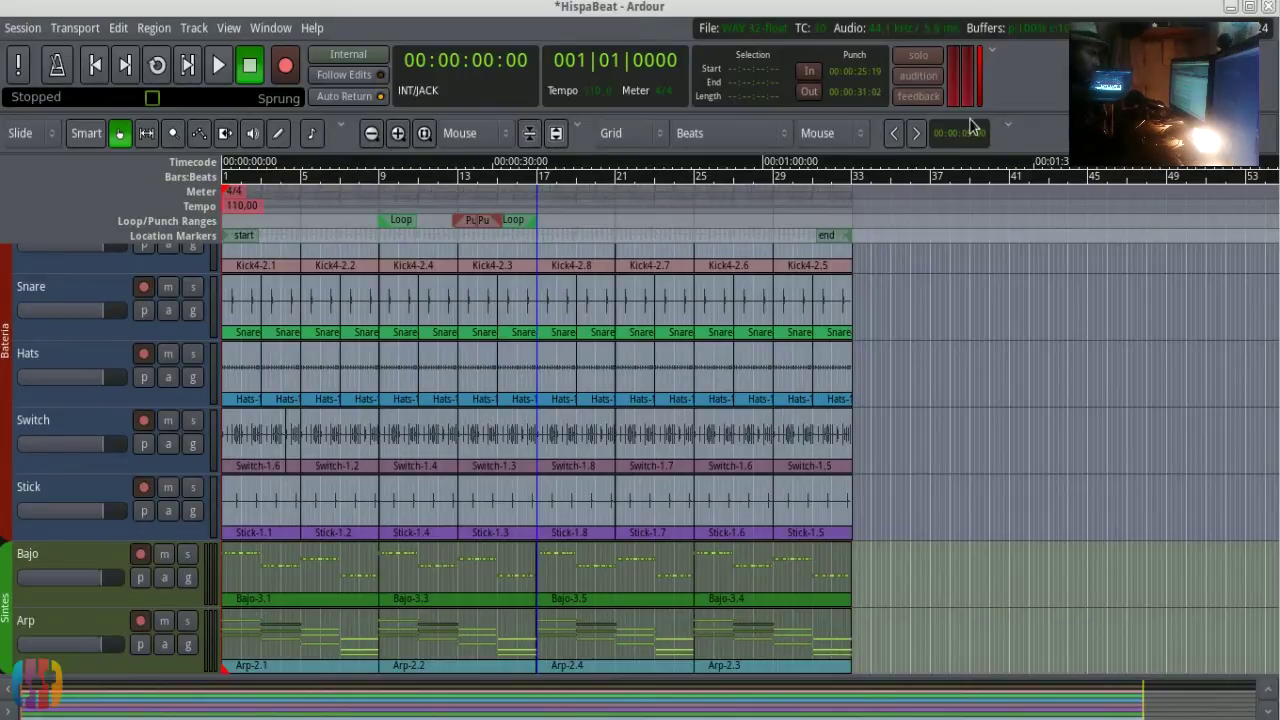
{"action": "key", "text": "space"}
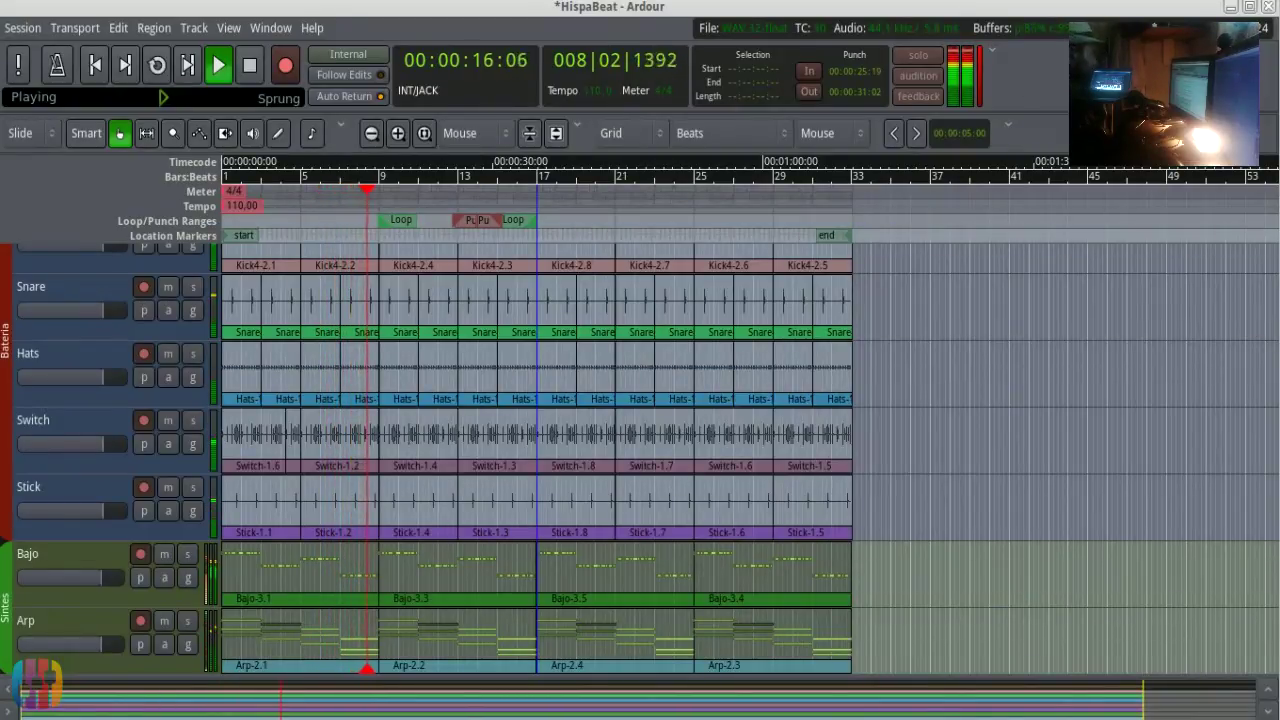
{"action": "key", "text": "space"}
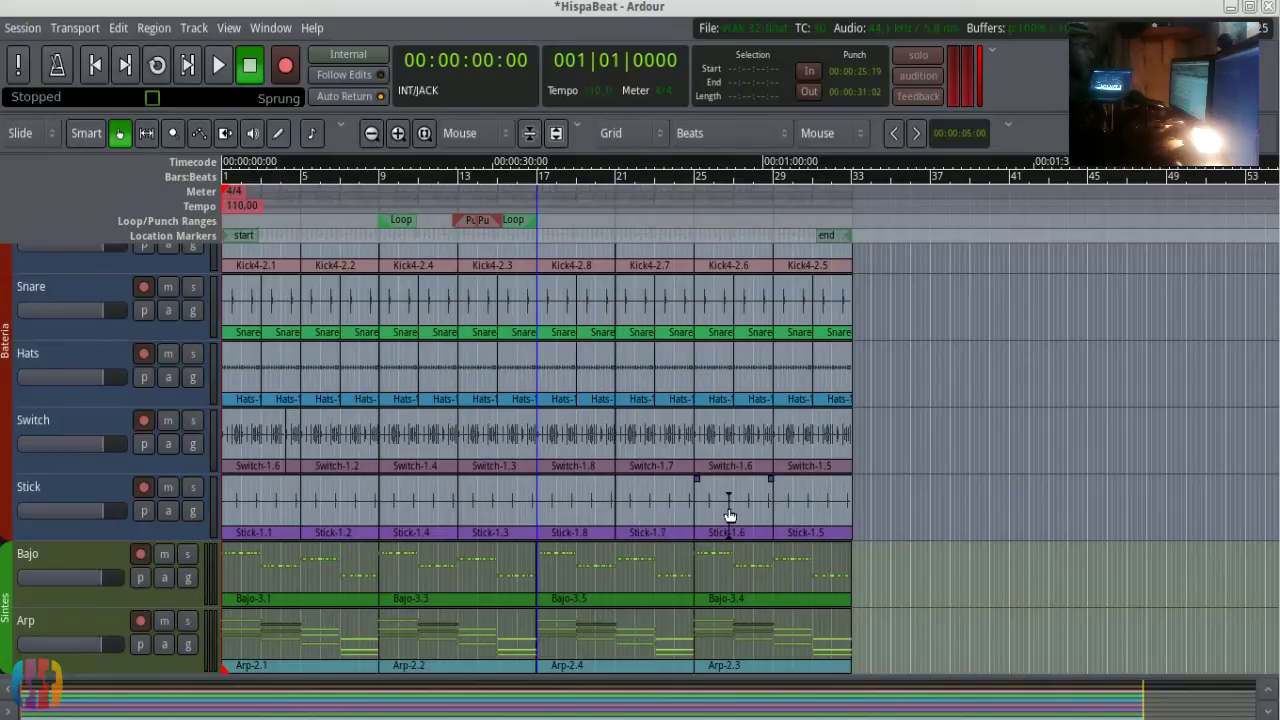
- Begin adding a new track with Audio+MIDI Tracks as its type, and acknowledge the notice about this type
{"action": "left_click", "coordinate": [194, 28]}
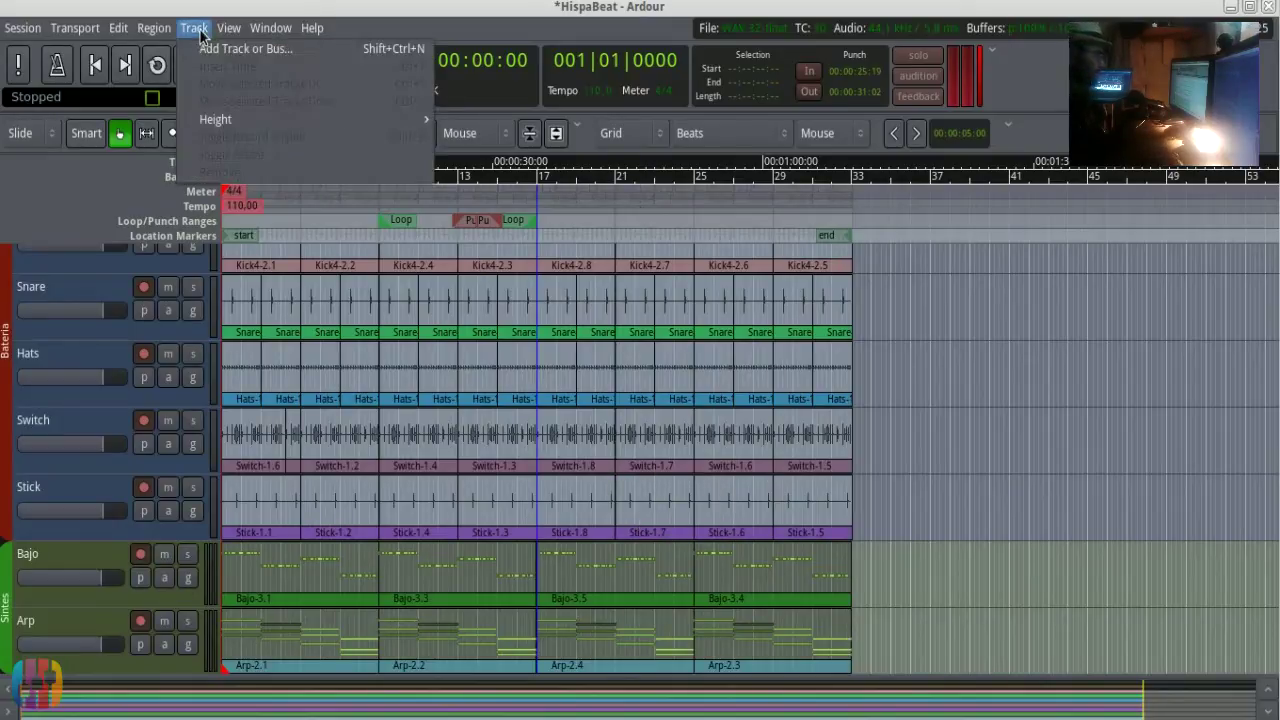
{"action": "left_click", "coordinate": [312, 50]}
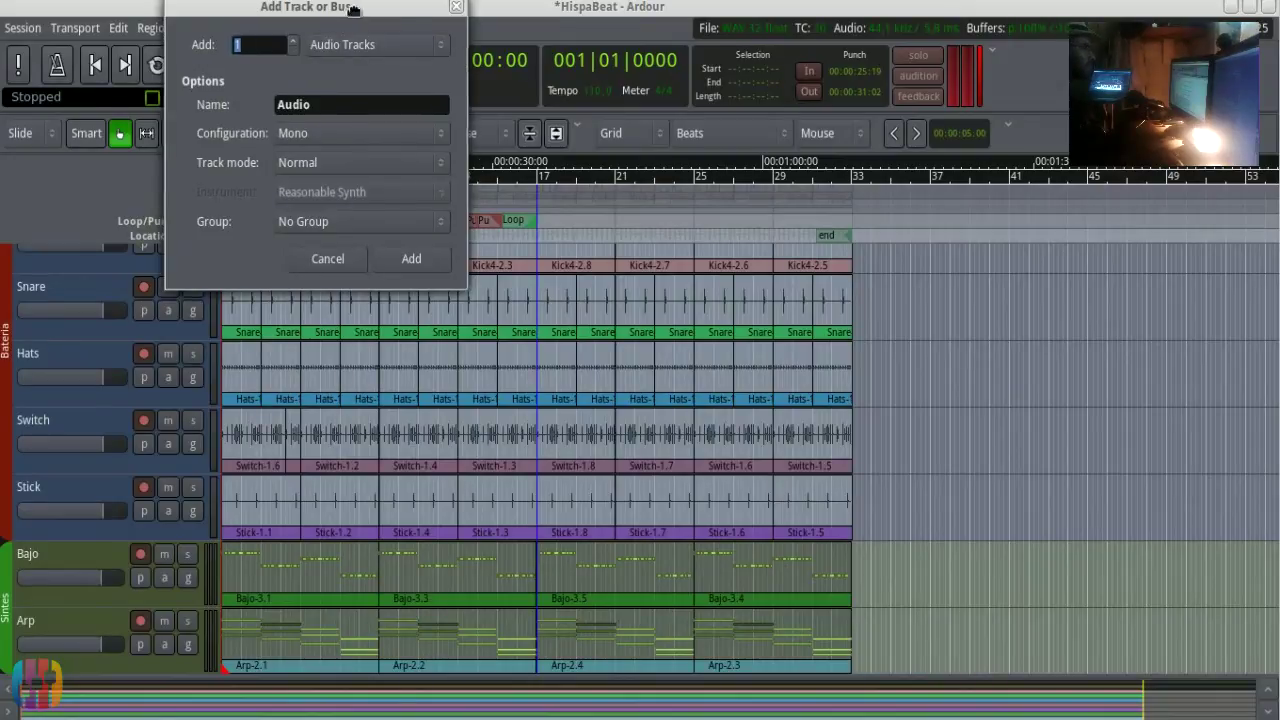
{"action": "left_click", "coordinate": [694, 128]}
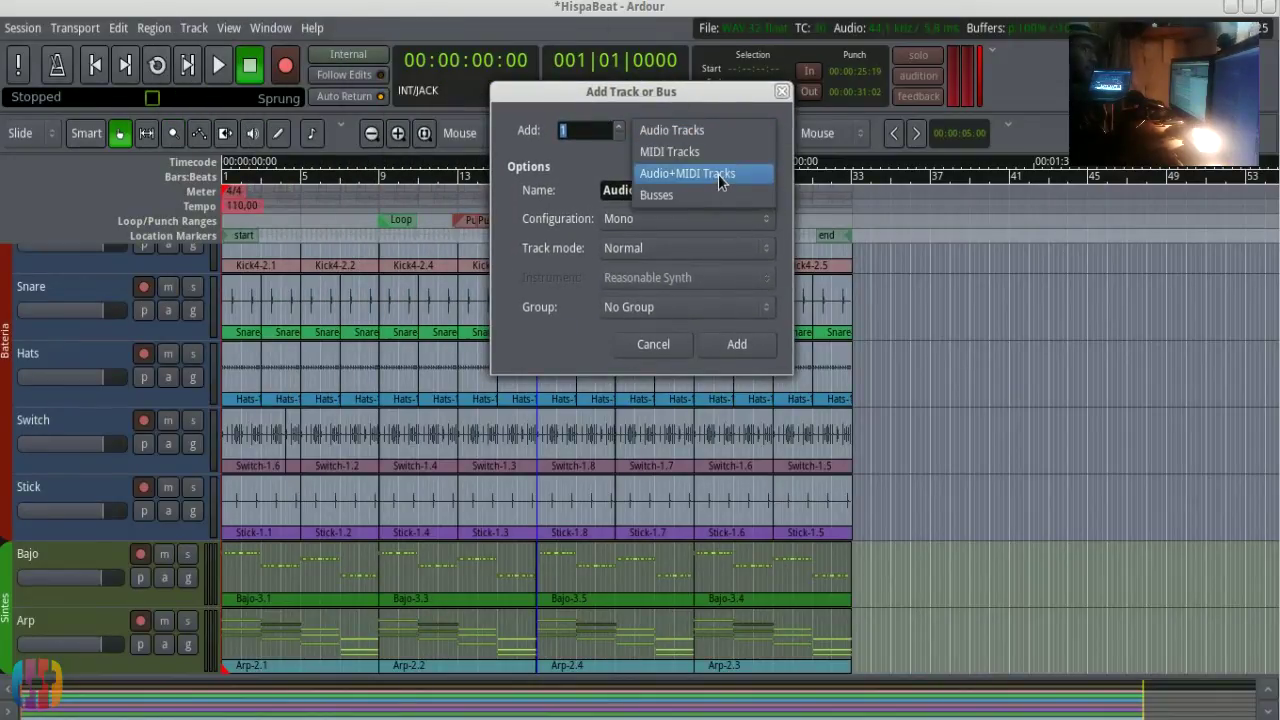
{"action": "left_click", "coordinate": [718, 174]}
{"action": "left_click_drag", "start_coordinate": [335, 95], "coordinate": [659, 130]}
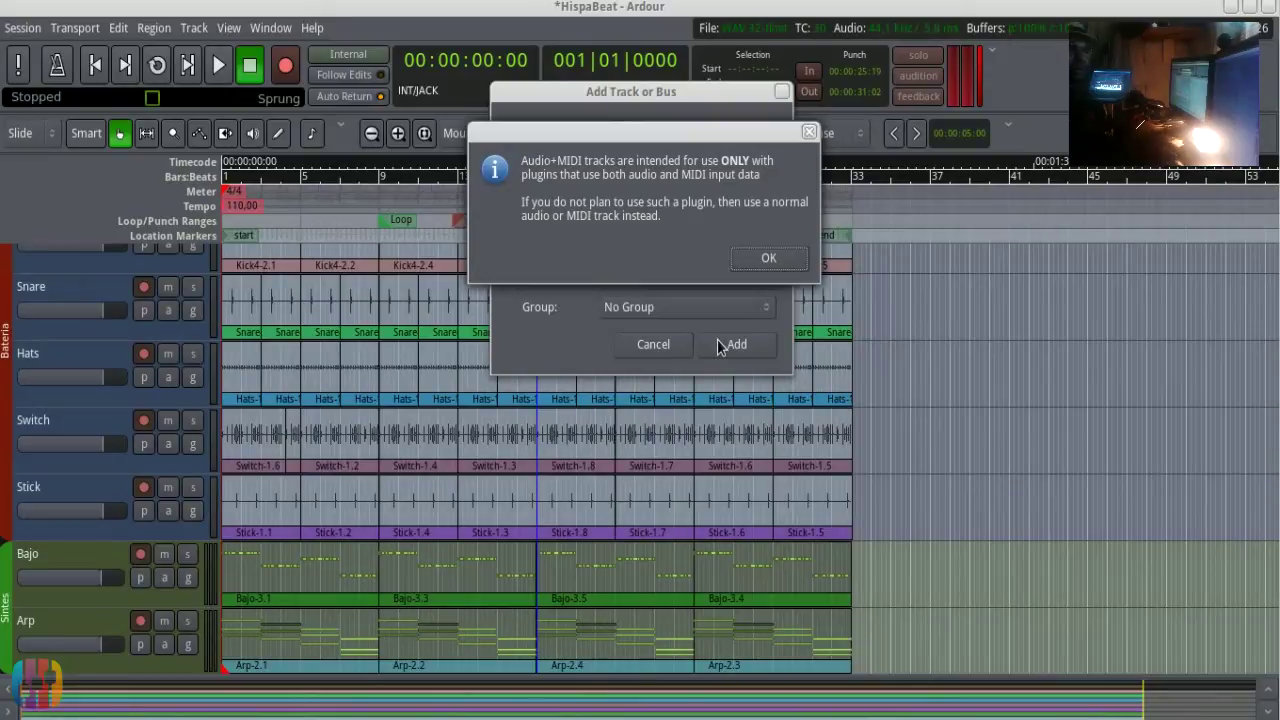
{"action": "left_click", "coordinate": [684, 176]}
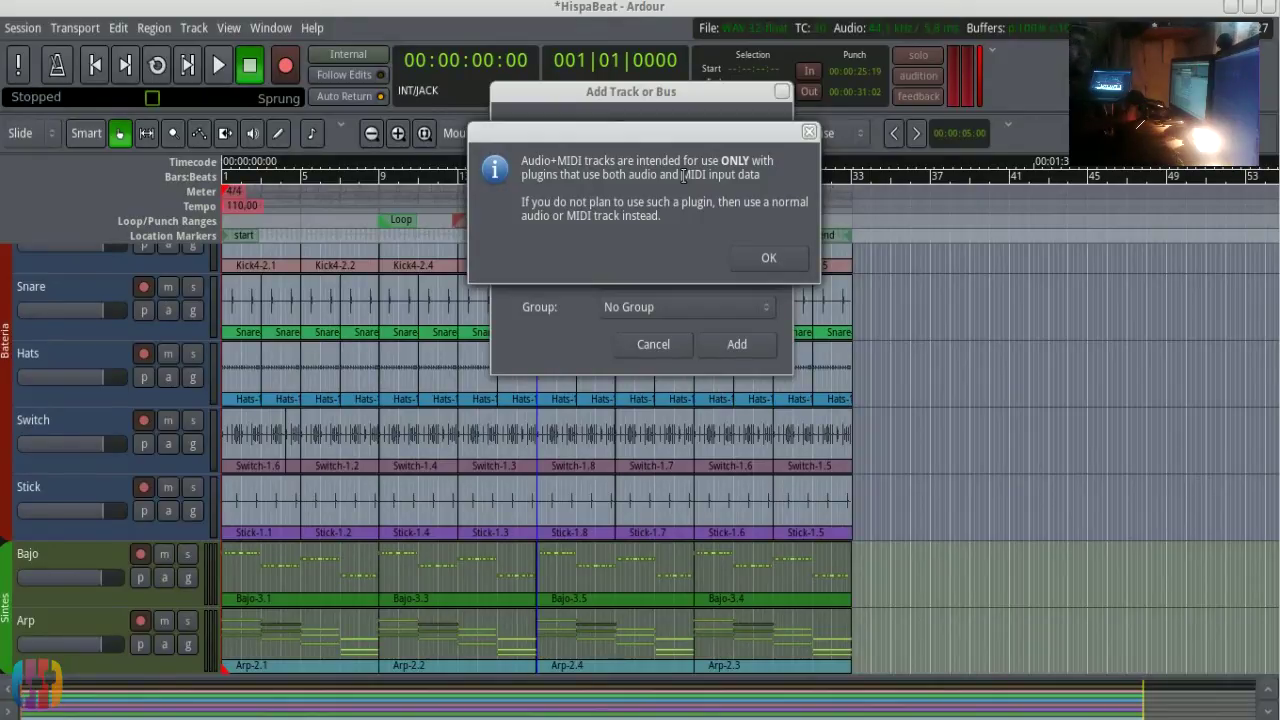
{"action": "left_click", "coordinate": [768, 260]}
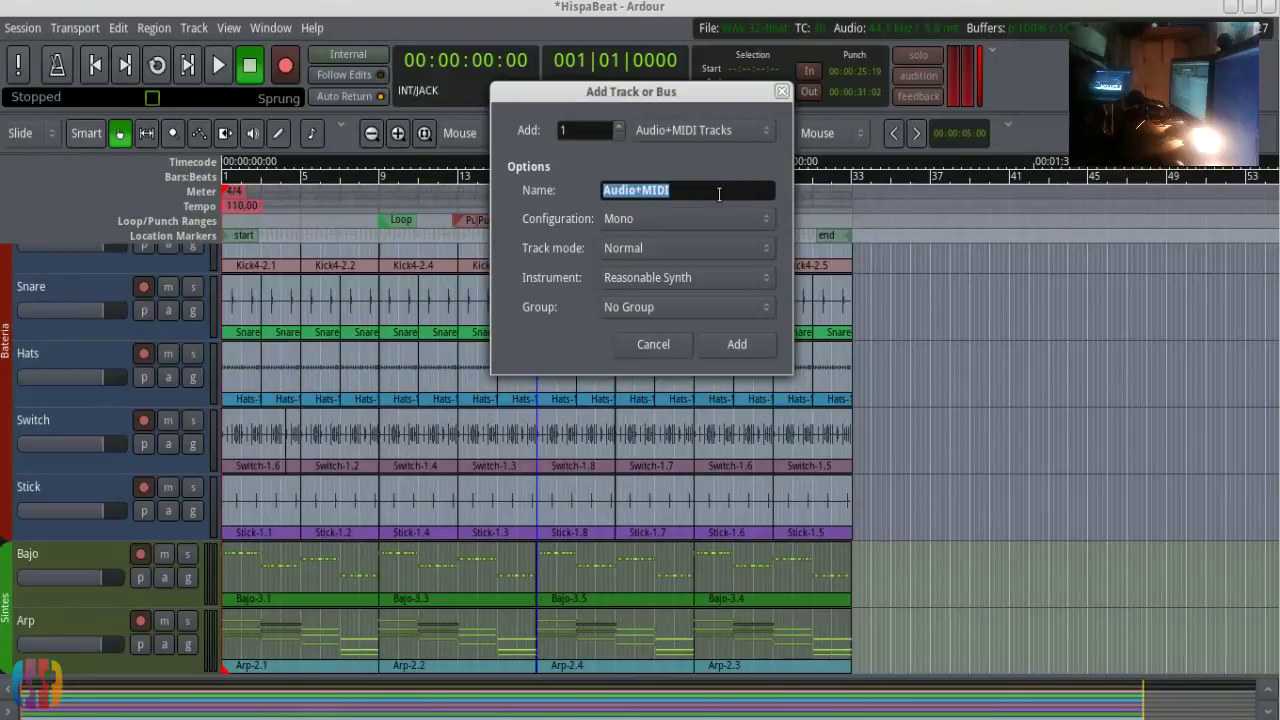
- Name the new track minimoogV and set its configuration to Stereo
{"action": "type", "text": "minimo"}
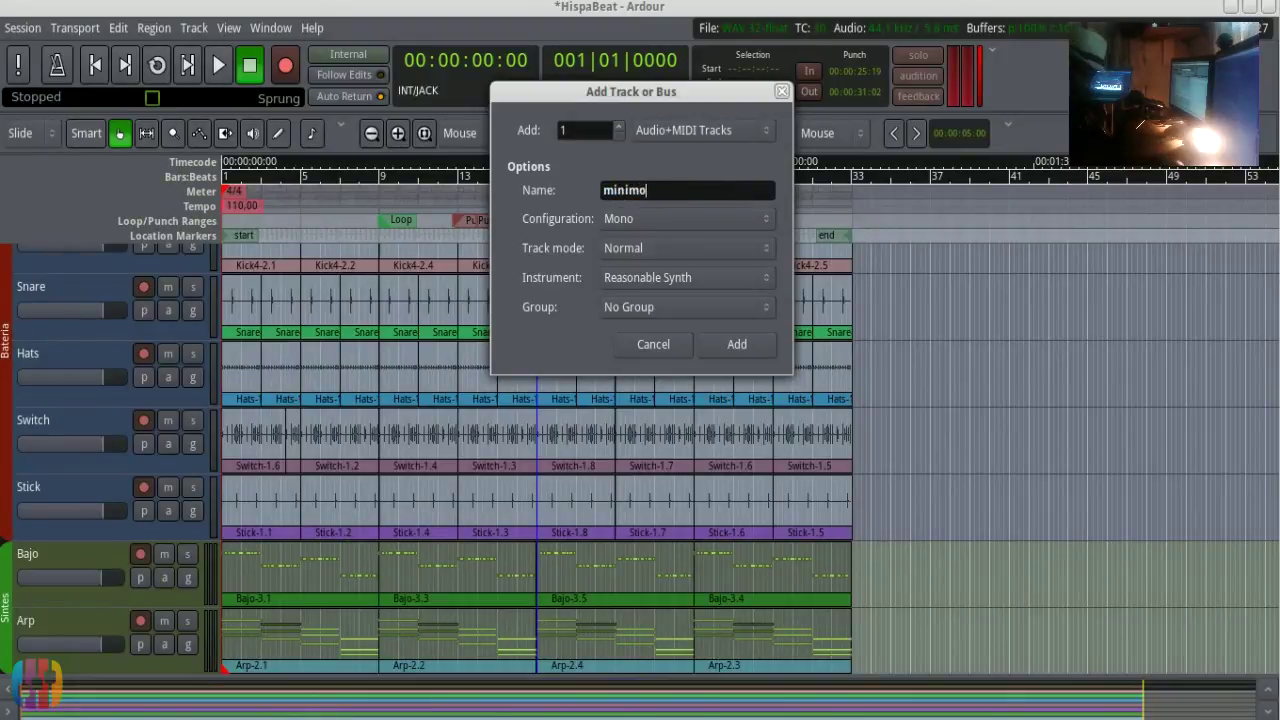
{"action": "type", "text": "ogV"}
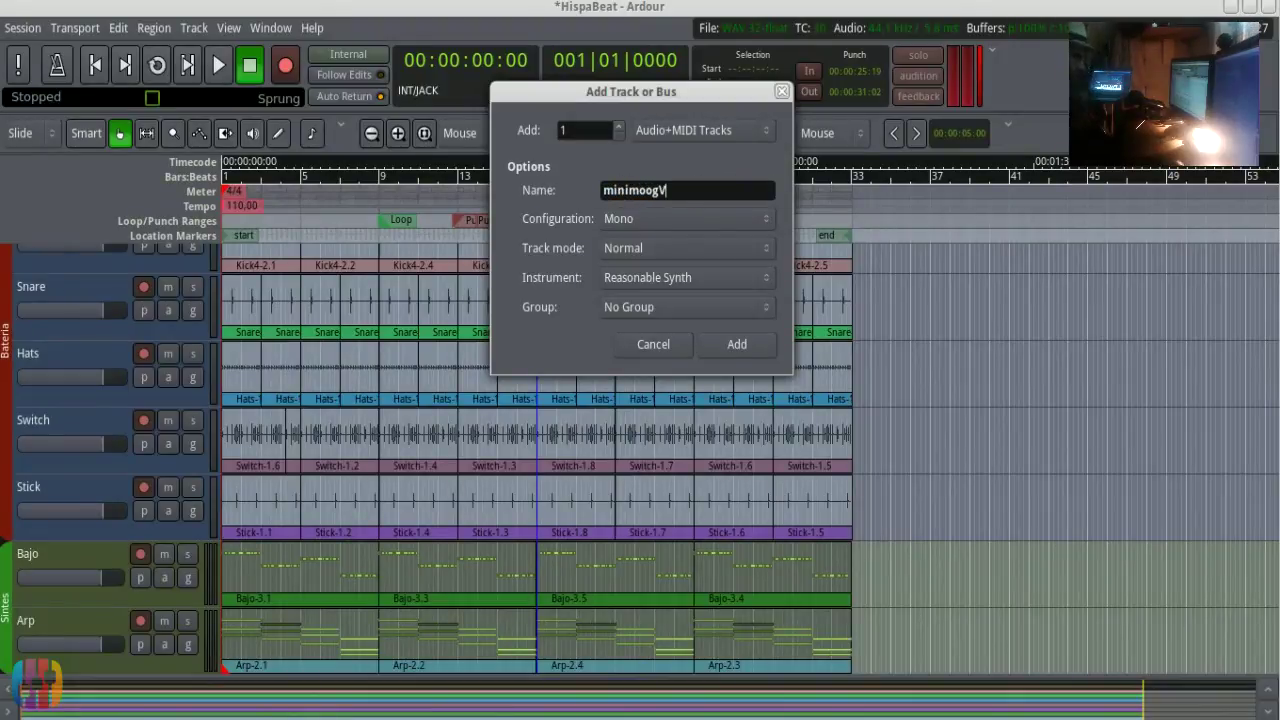
{"action": "scroll", "coordinate": [707, 221], "scroll_direction": "down", "scroll_amount": 1}
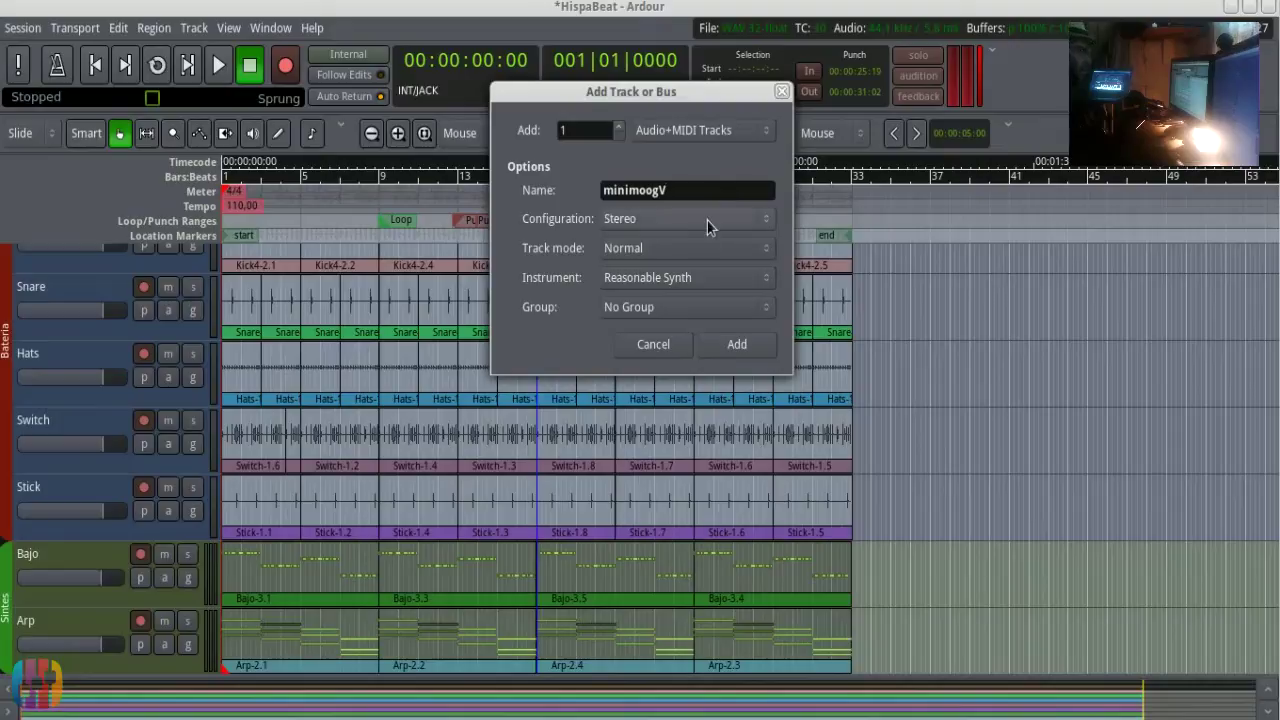
- Create a new group named Hibrido for the track and add the track to the session
{"action": "left_click", "coordinate": [698, 306]}
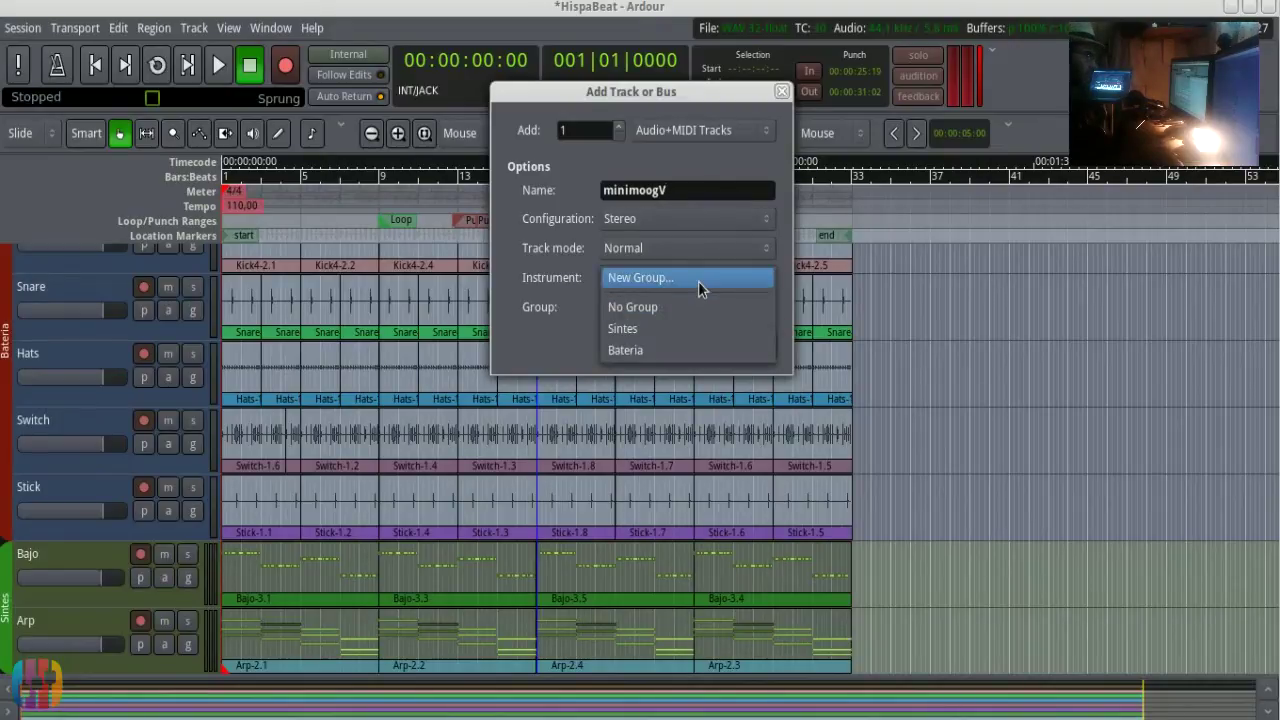
{"action": "left_click", "coordinate": [698, 280]}
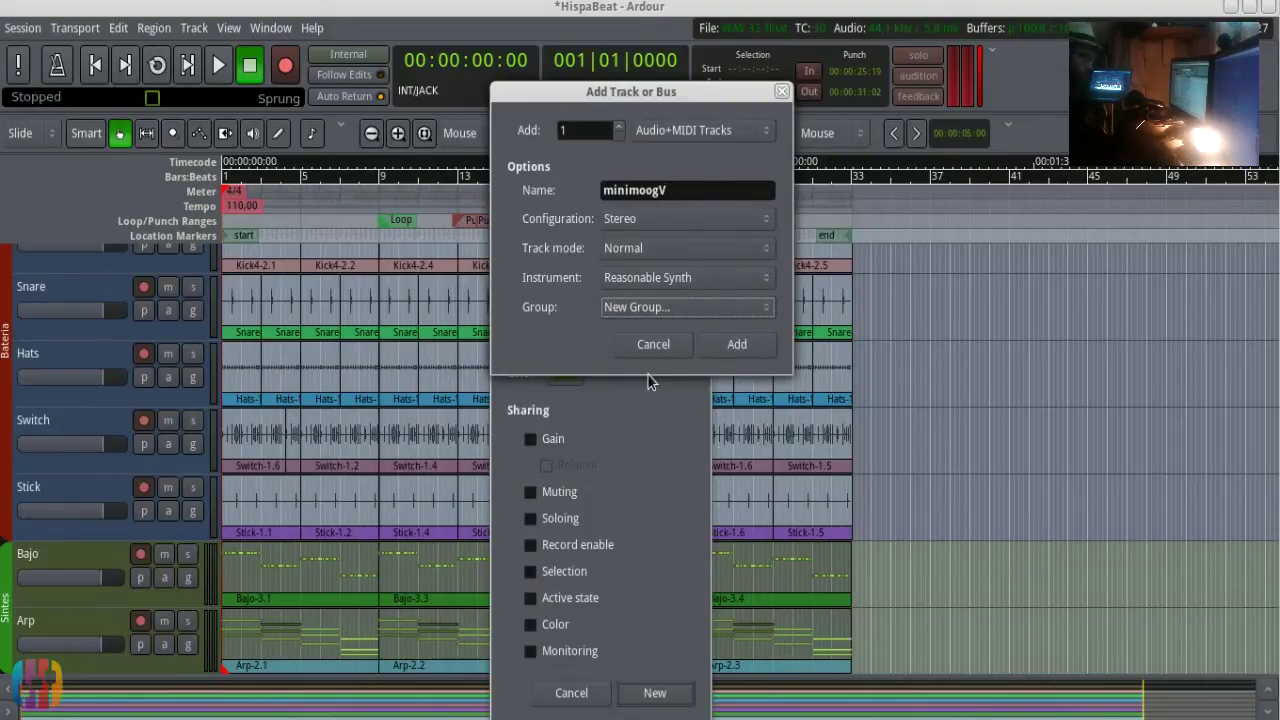
{"action": "left_click", "coordinate": [624, 395]}
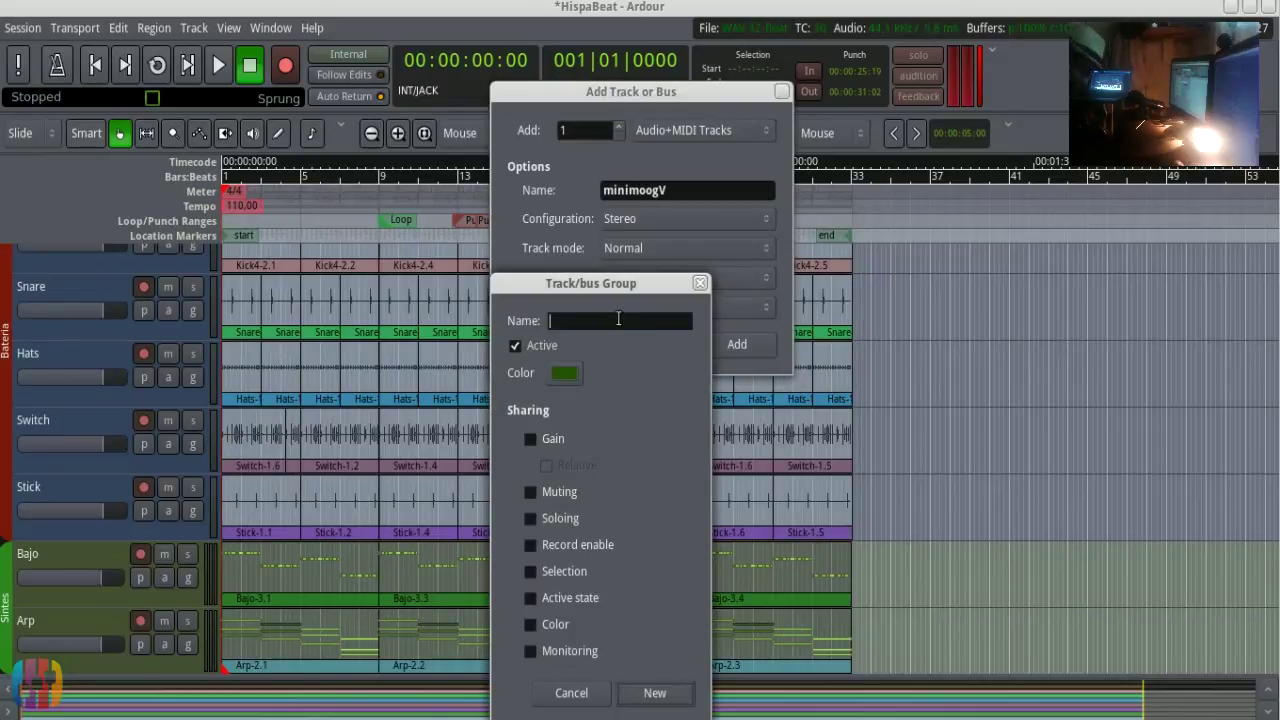
{"action": "type", "text": "Hibr"}
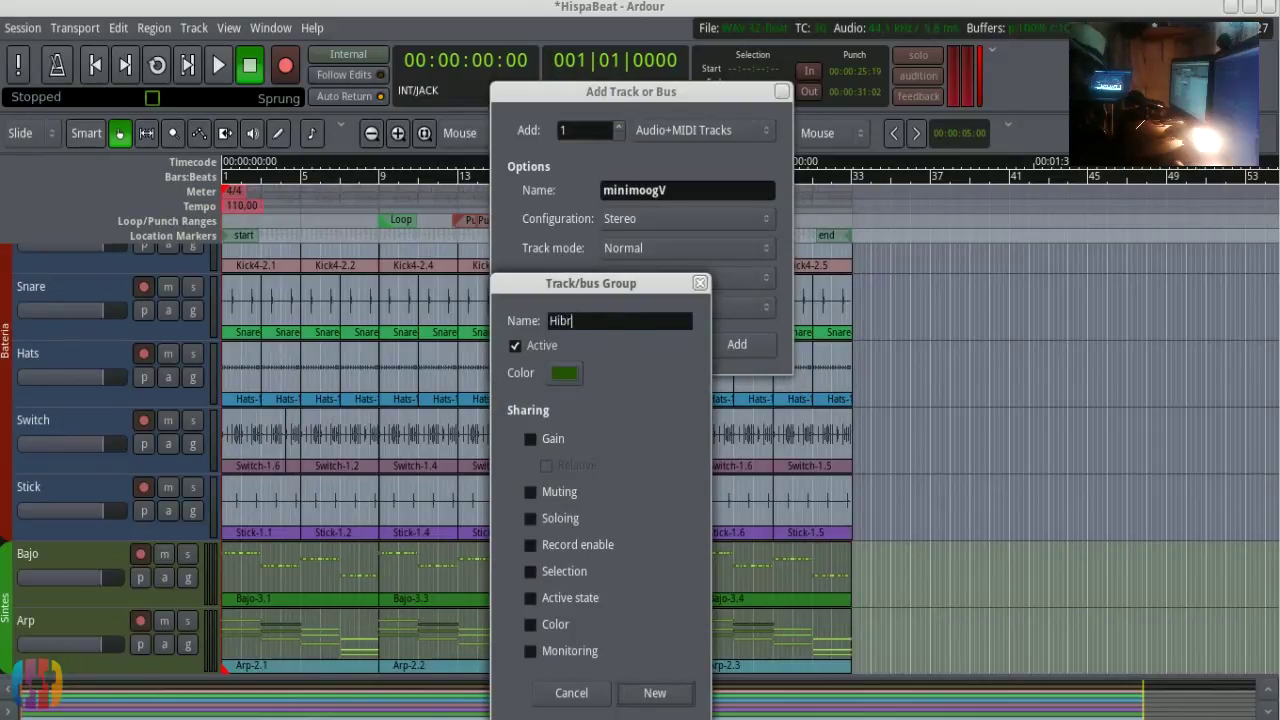
{"action": "type", "text": "ido"}
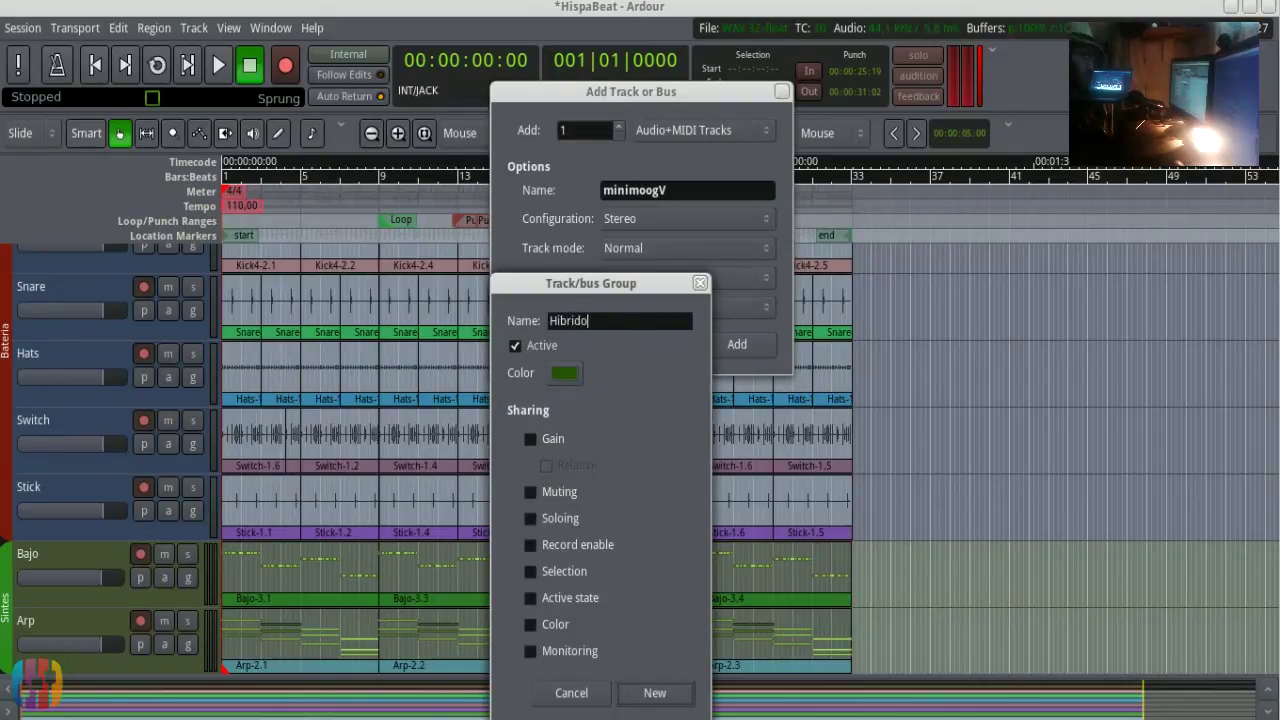
{"action": "left_click", "coordinate": [636, 693]}
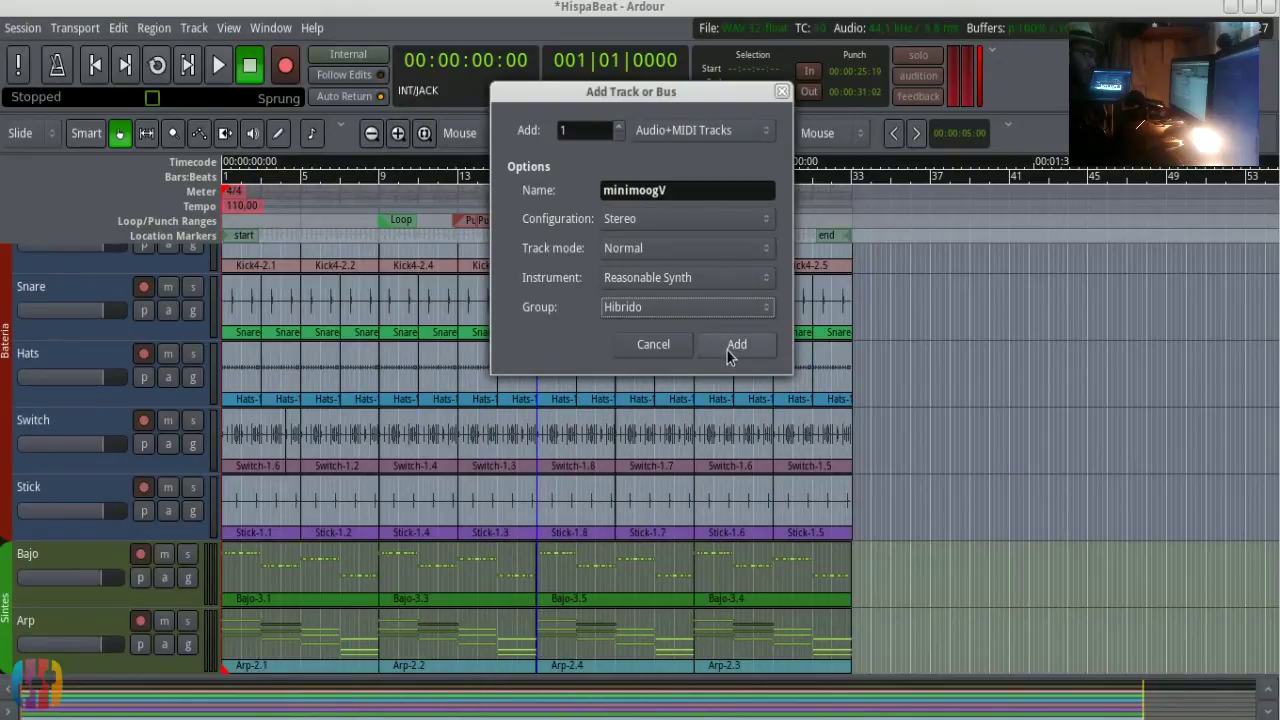
{"action": "left_click", "coordinate": [722, 350]}
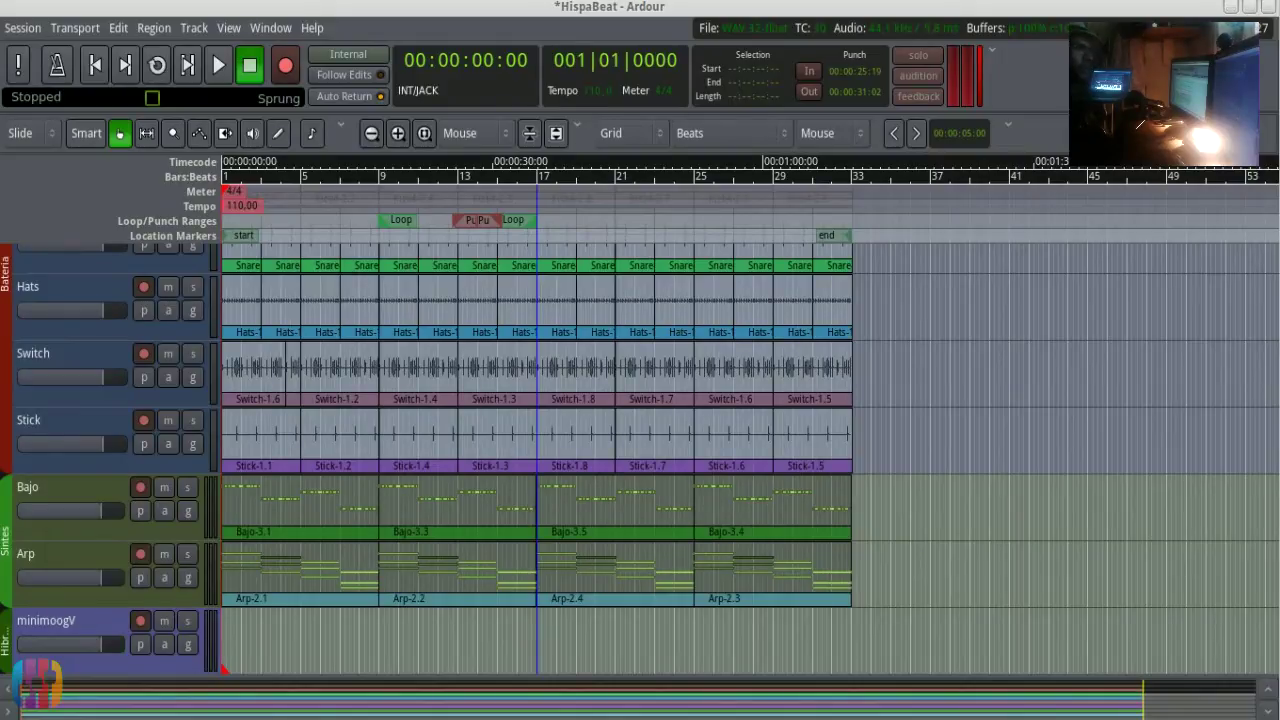
- Connect system capture_1 to the left input and capture_2 to the right input of the minimoogV track in the mixer
{"action": "key", "text": "alt+m"}
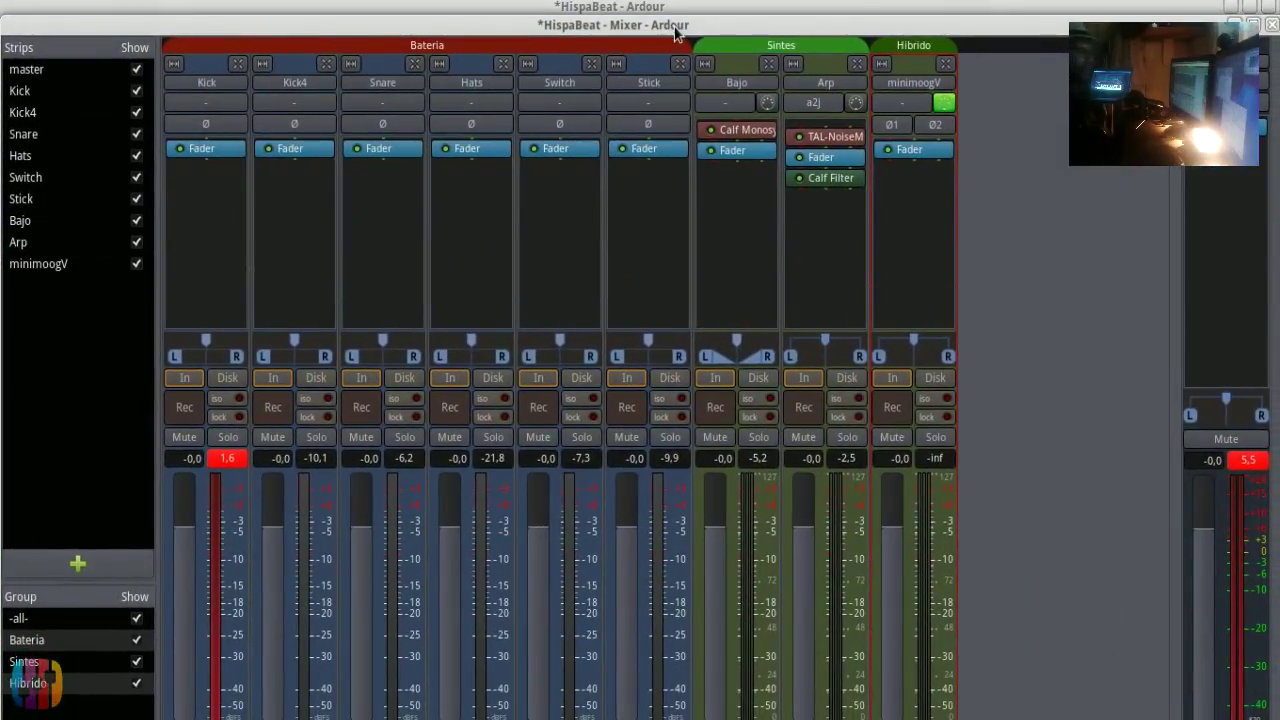
{"action": "double_click", "coordinate": [882, 34]}
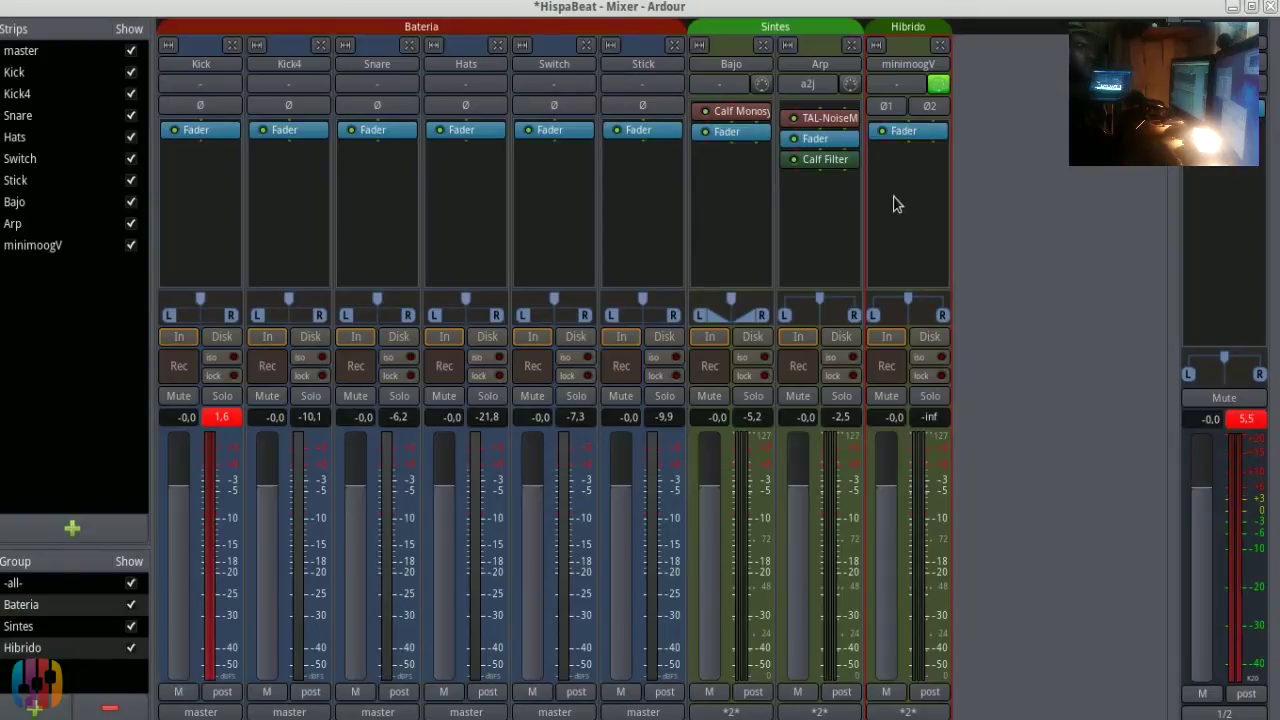
{"action": "right_click", "coordinate": [911, 86]}
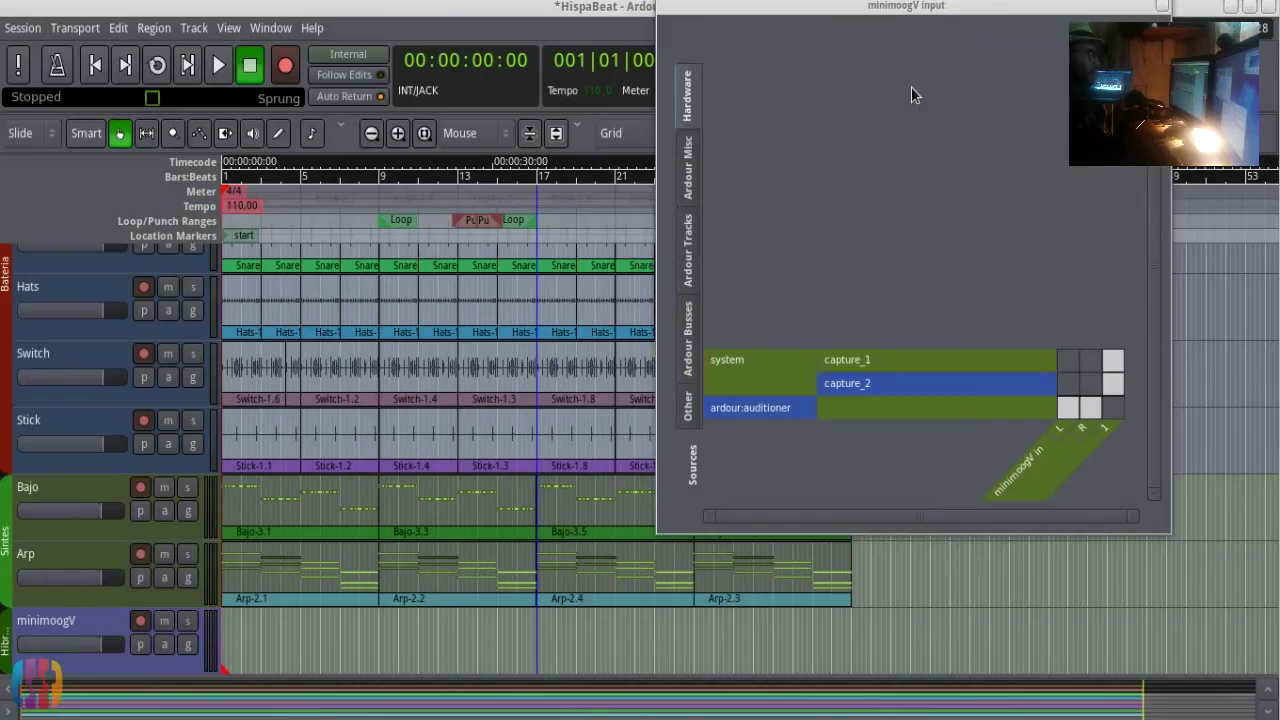
{"action": "left_click_drag", "start_coordinate": [893, 8], "coordinate": [566, 51]}
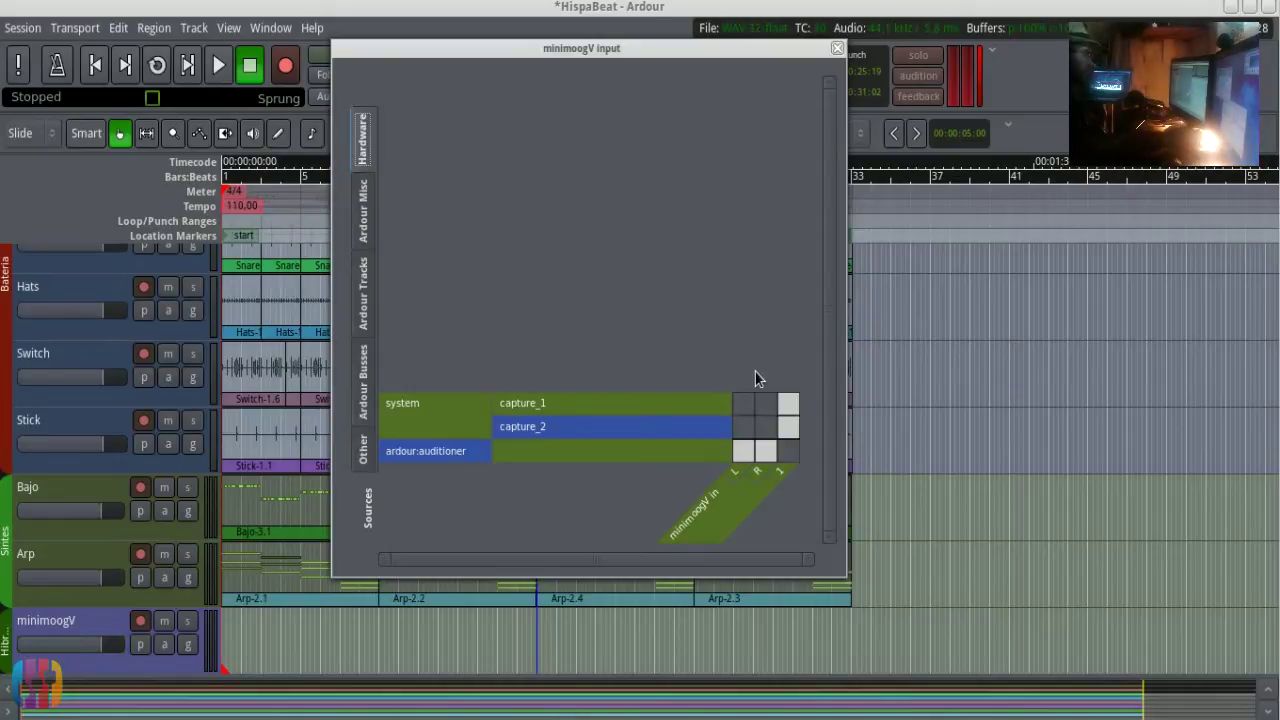
{"action": "left_click", "coordinate": [743, 403]}
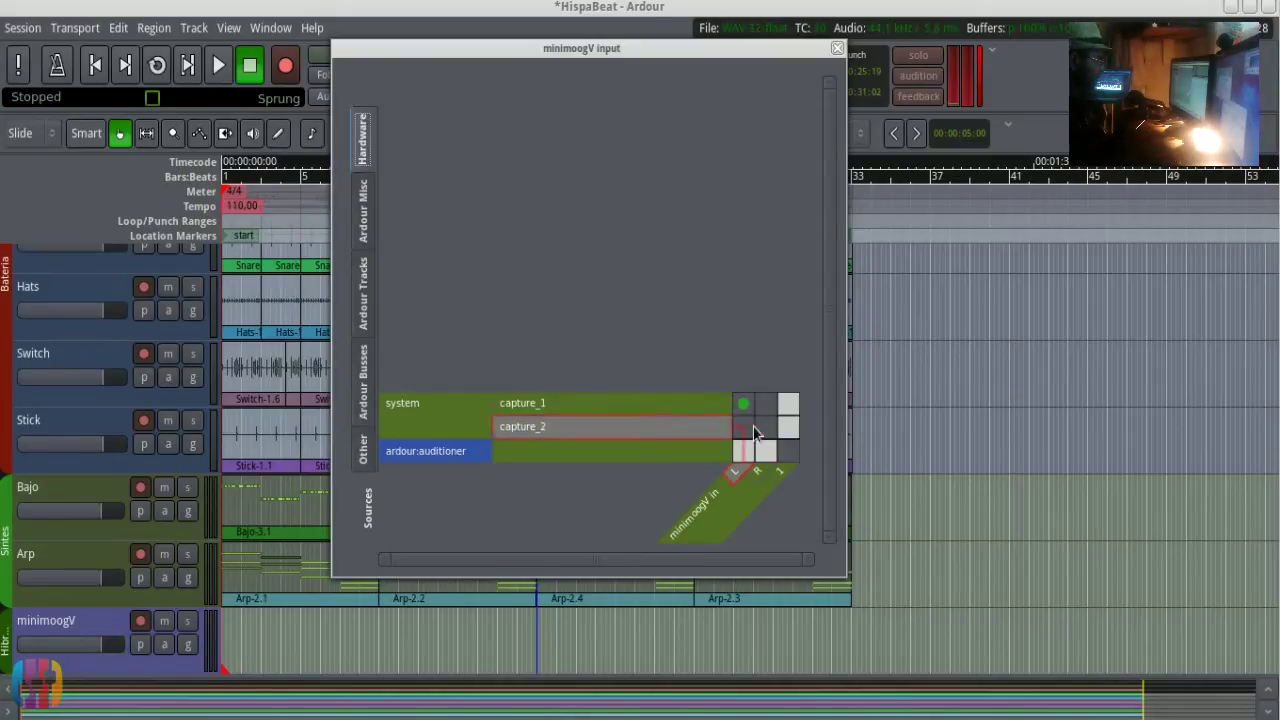
{"action": "left_click", "coordinate": [765, 427]}
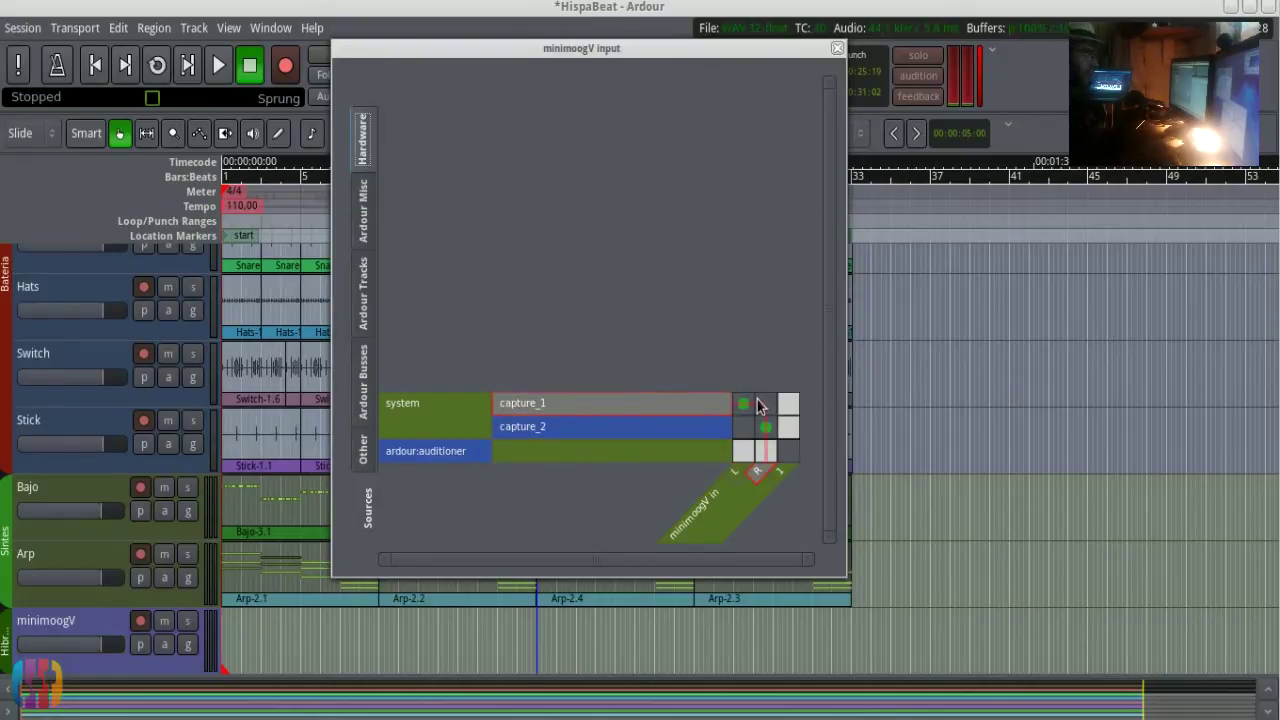
{"action": "left_click", "coordinate": [837, 48]}
- Connect the MIDI output of the minimoogV track to the QmidiNet port and close the output connections
{"action": "key", "text": "alt+m"}
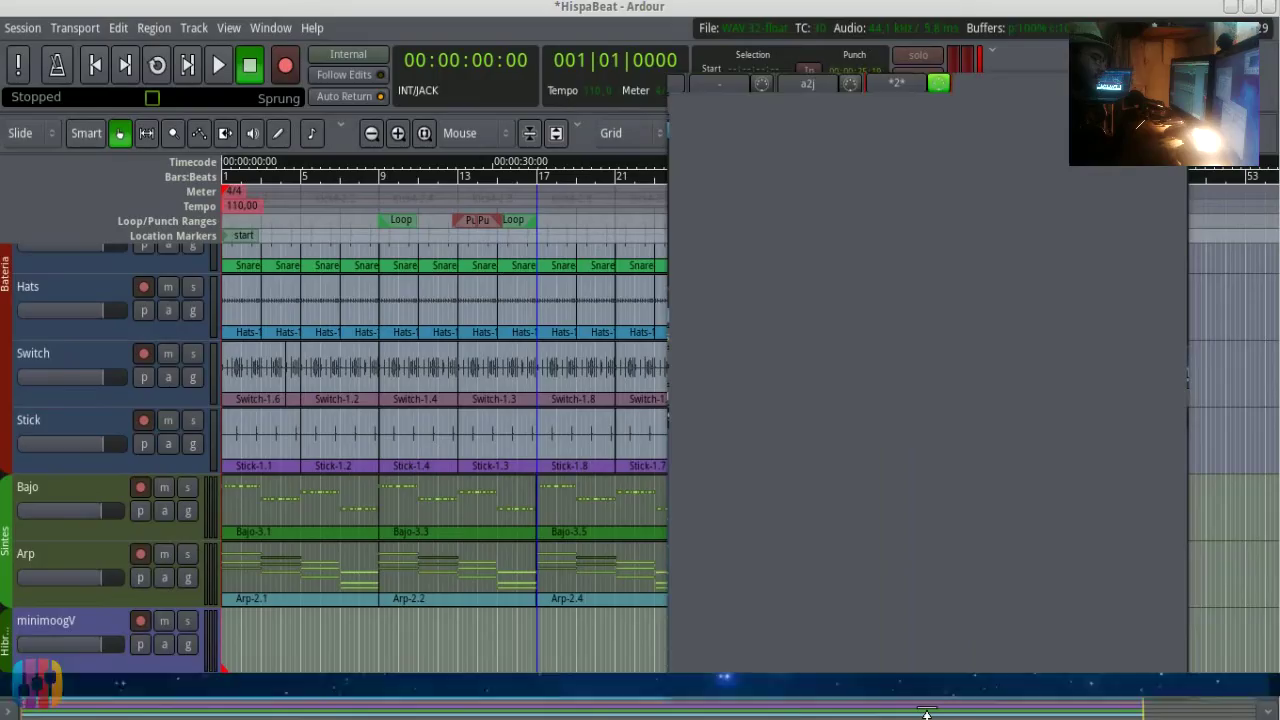
{"action": "left_click", "coordinate": [927, 712]}
{"action": "left_click_drag", "start_coordinate": [839, 89], "coordinate": [487, 72]}
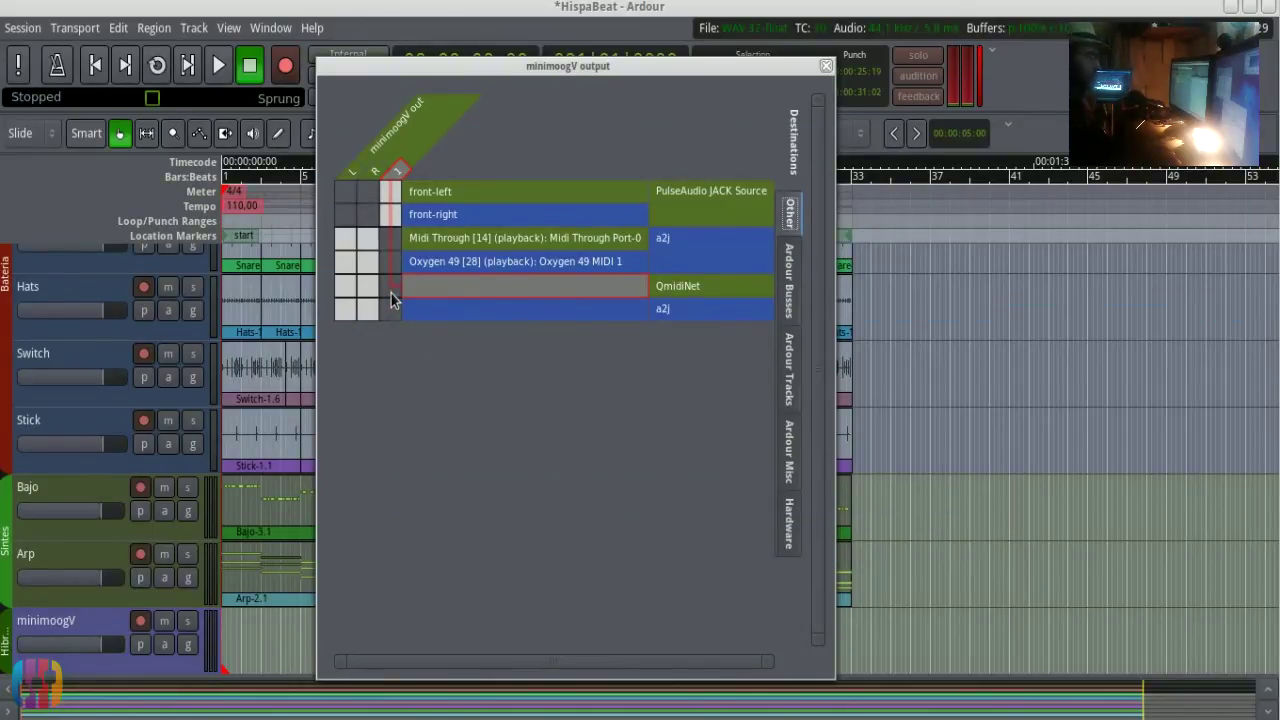
{"action": "left_click", "coordinate": [390, 290]}
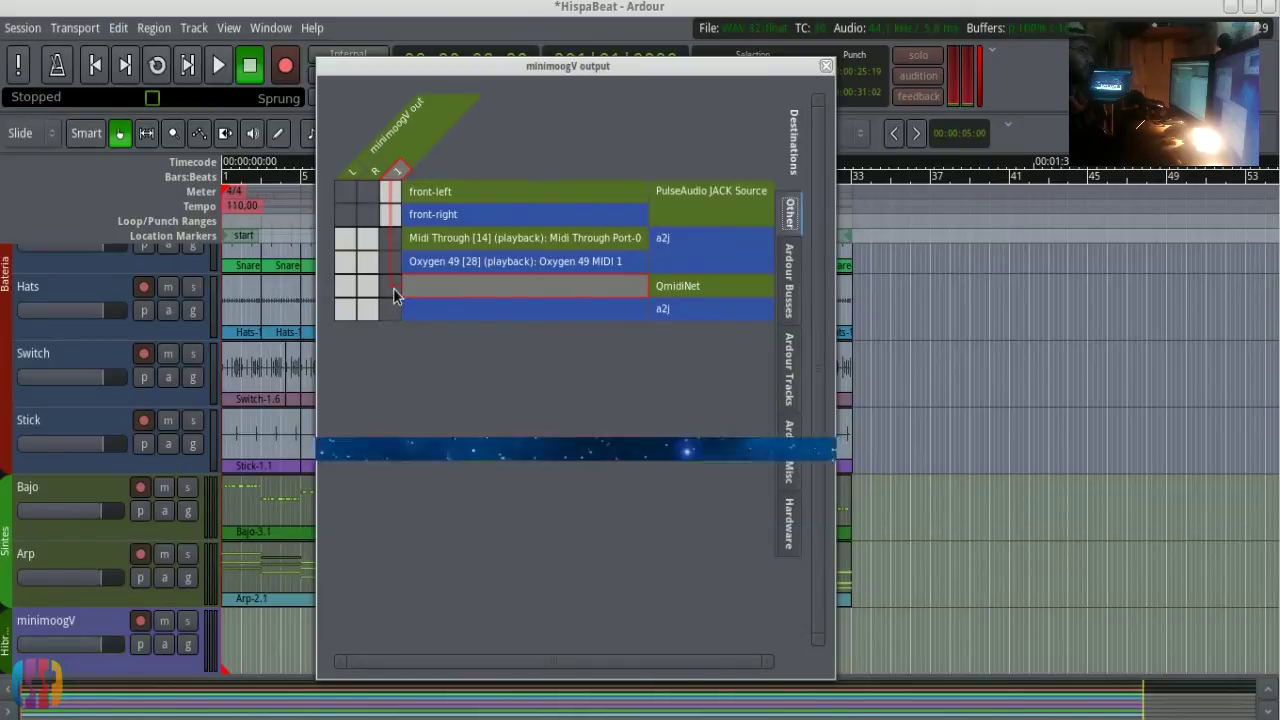
{"action": "left_click", "coordinate": [826, 66]}
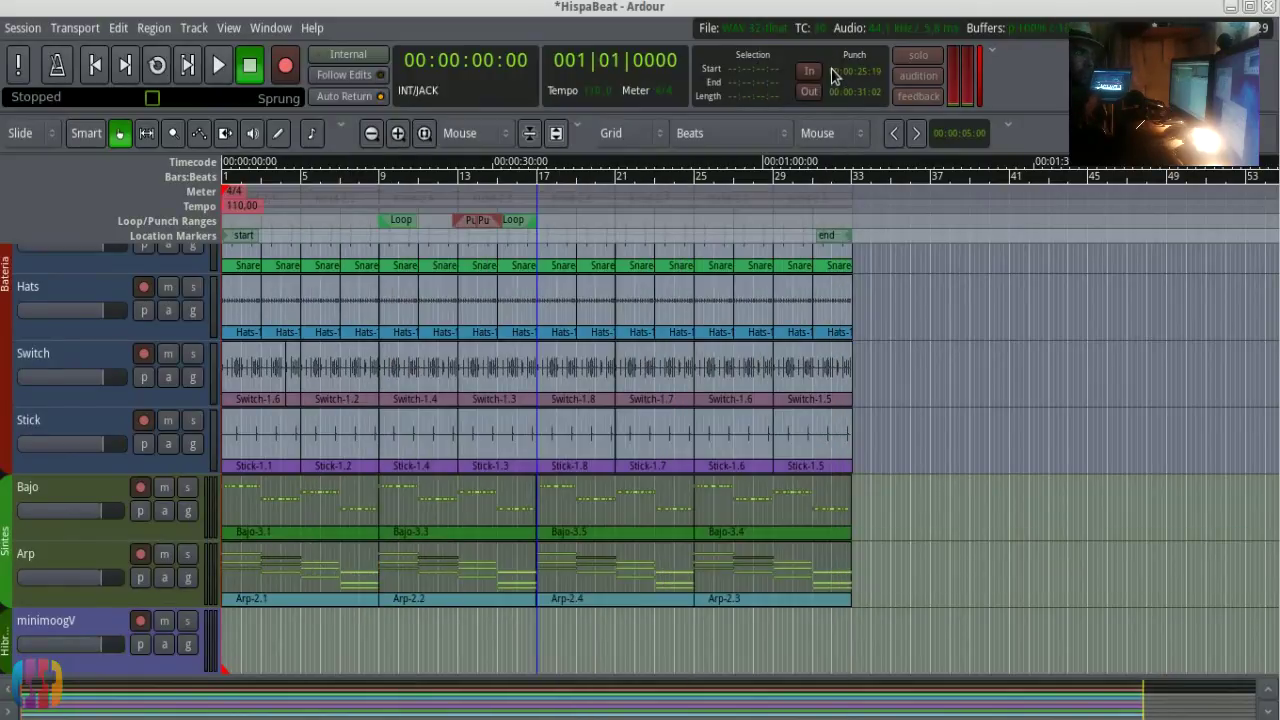
- Connect Oxygen 49 MIDI 1 to the MIDI input of the minimoogV track and close the input connections
{"action": "key", "text": "alt+m"}
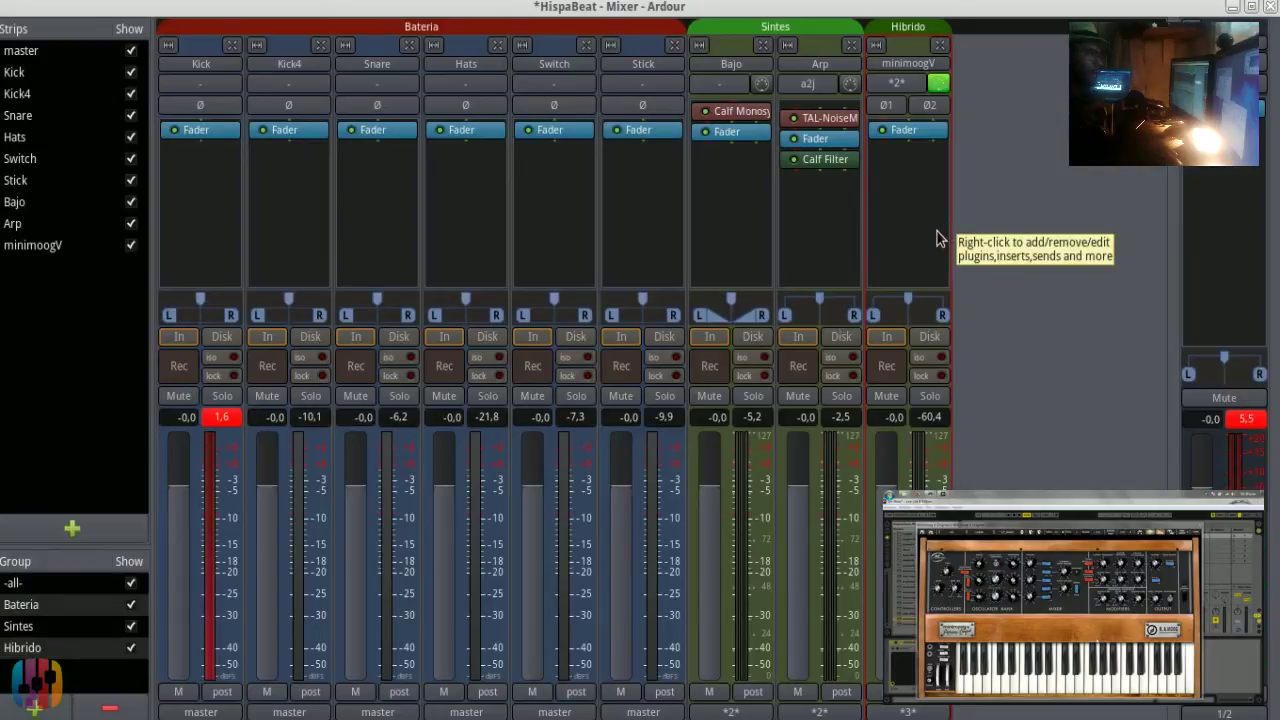
{"action": "left_click", "coordinate": [898, 83]}
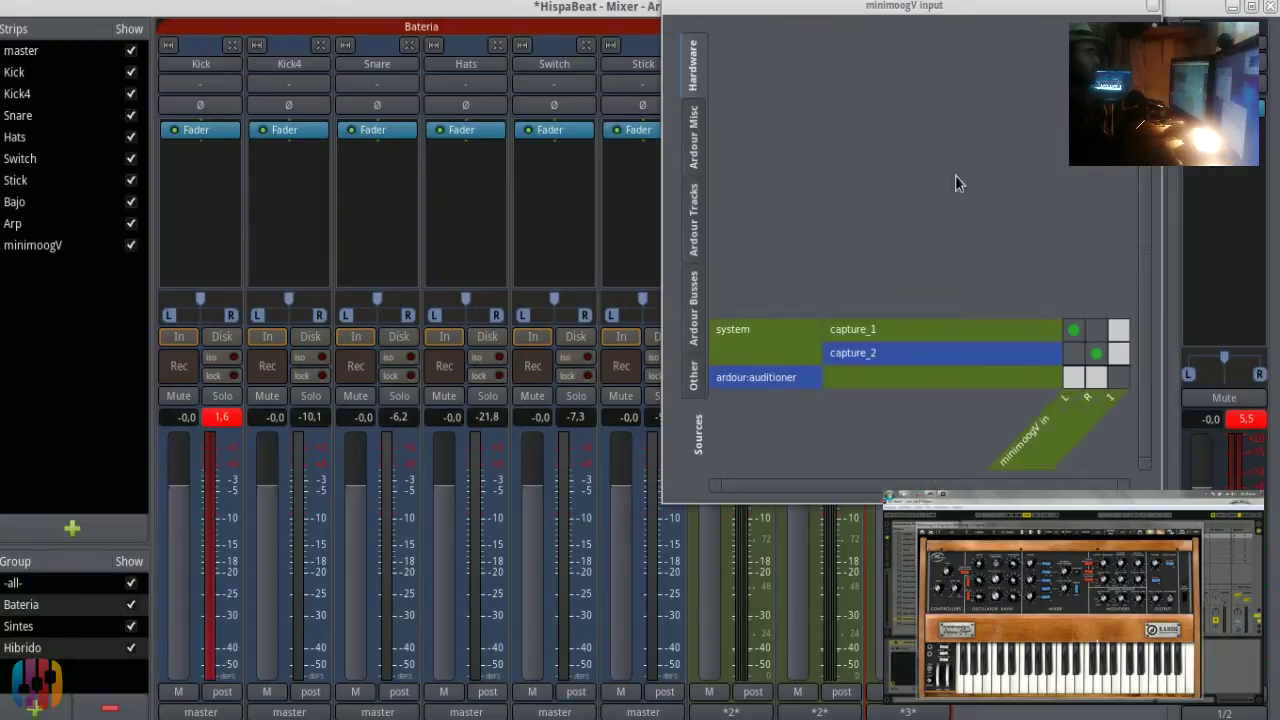
{"action": "left_click", "coordinate": [695, 378]}
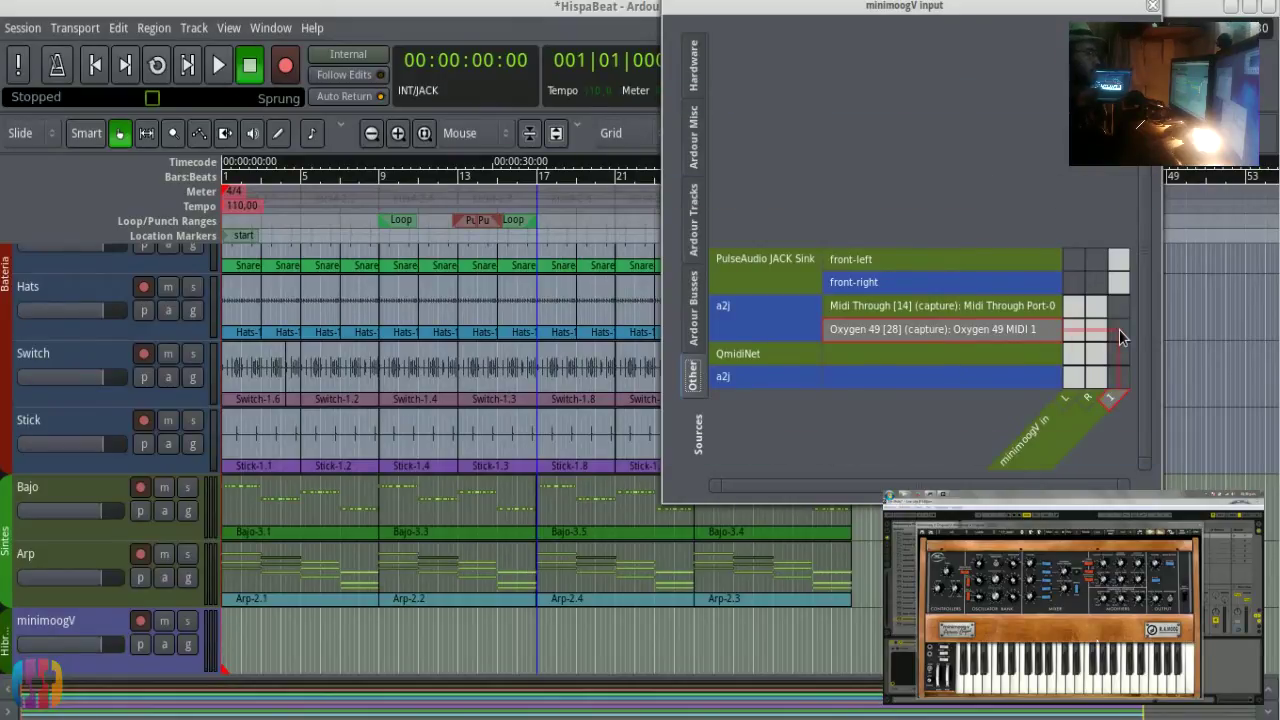
{"action": "left_click", "coordinate": [1152, 6]}
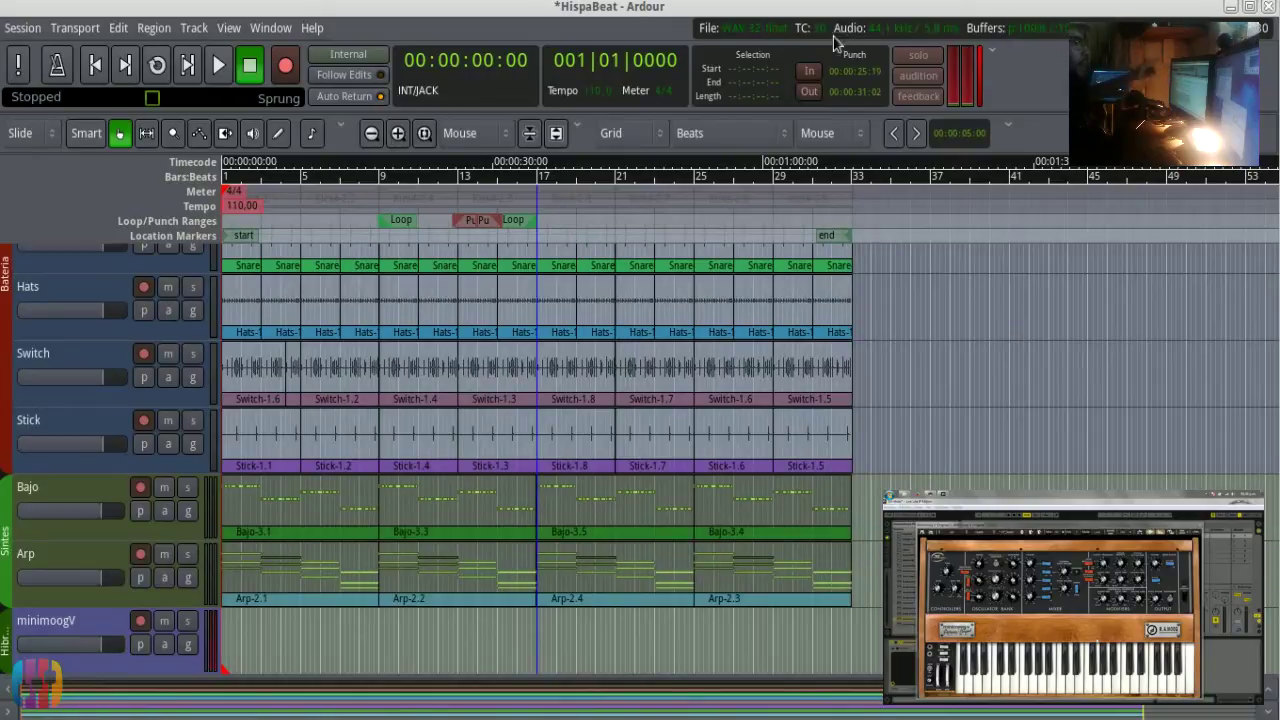
- Play and stop the session repeatedly with the mixer shown to test Minimoog V alongside the other tracks
{"action": "key", "text": "alt+m"}
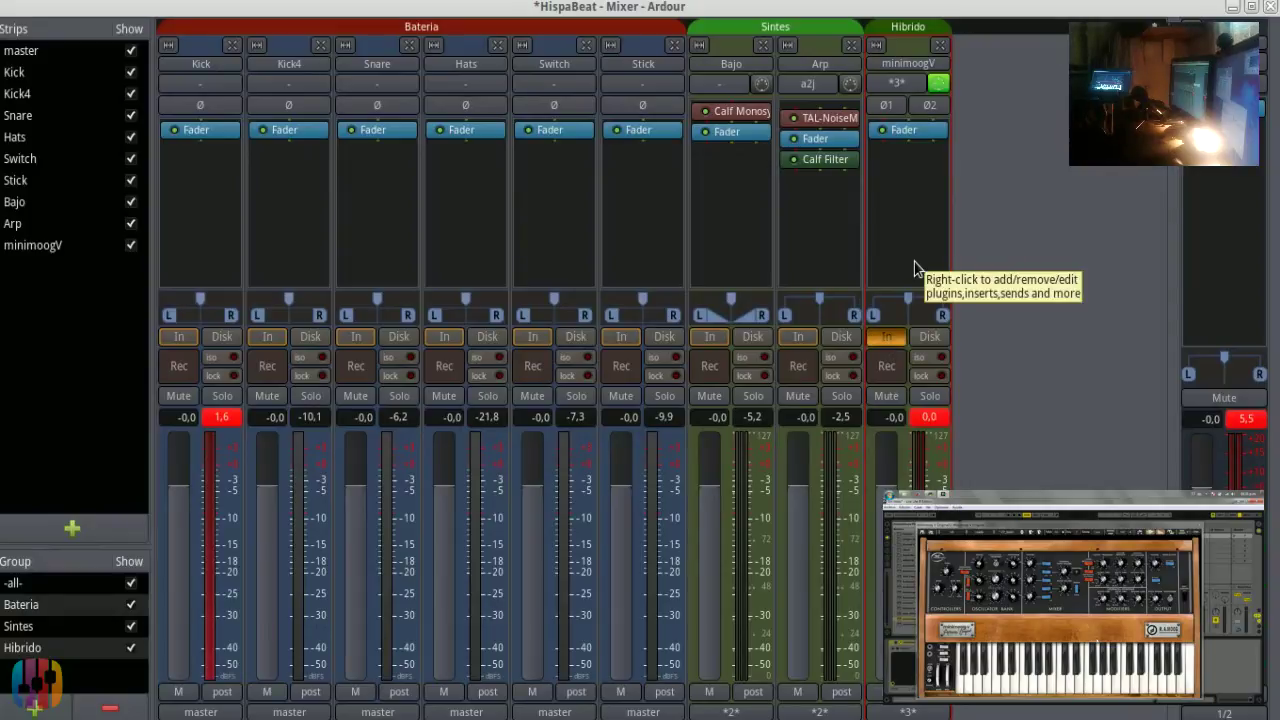
{"action": "key", "text": "space"}
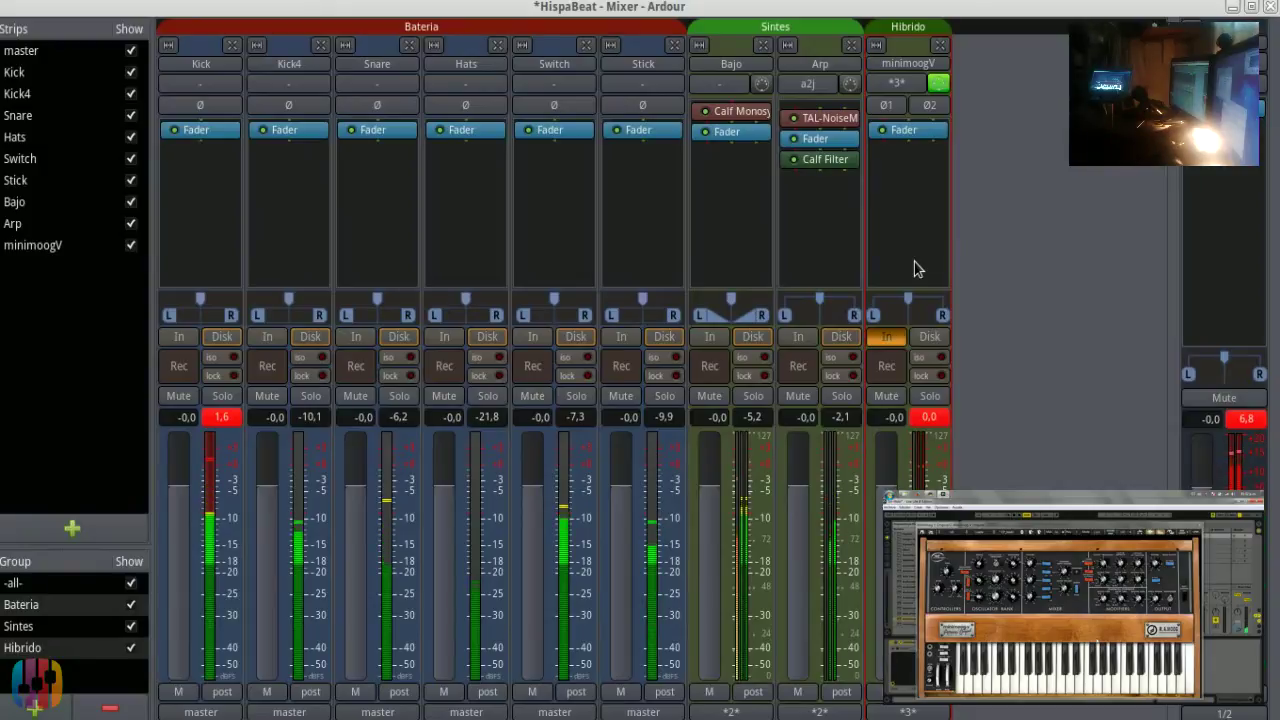
{"action": "key", "text": "space"}
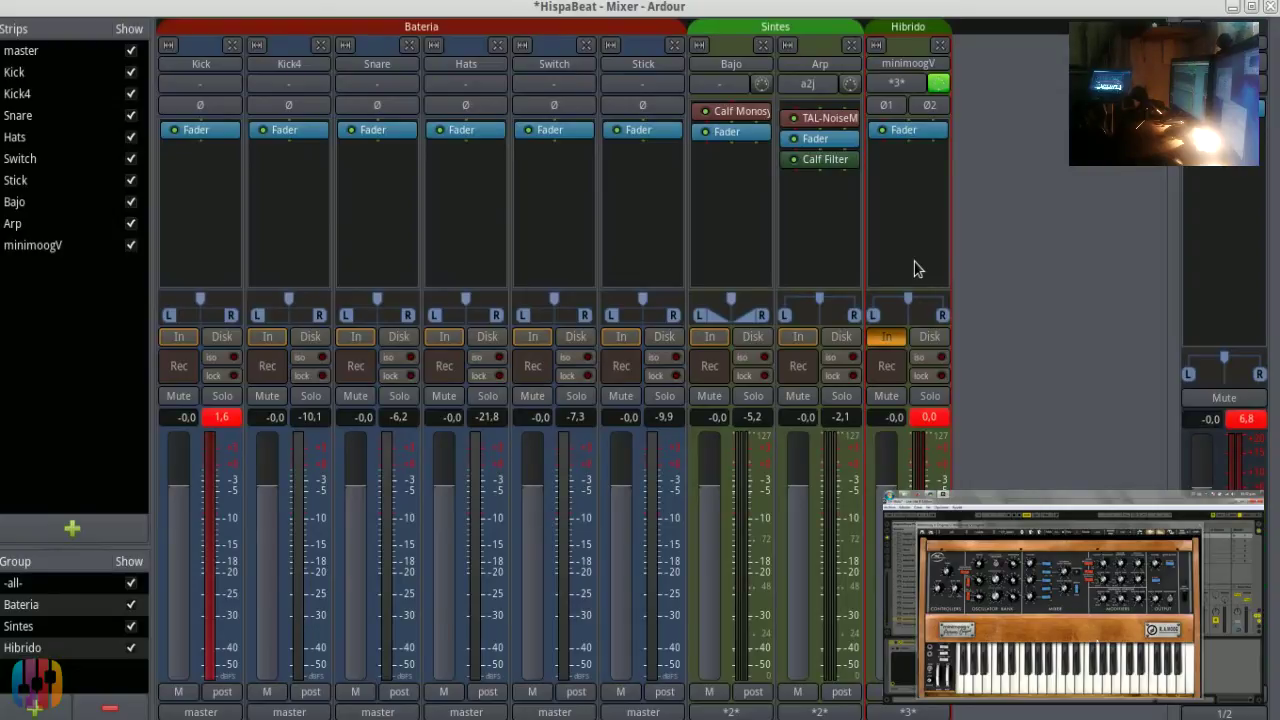
{"action": "key", "text": "space"}
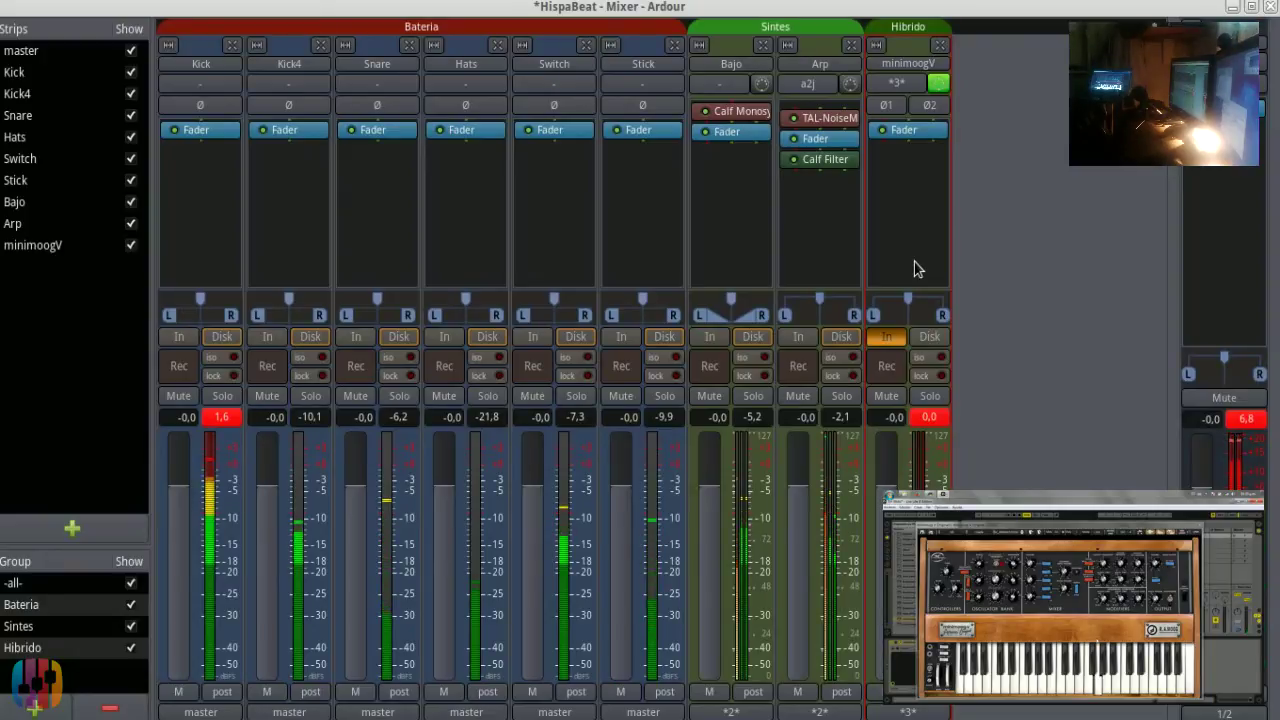
{"action": "key", "text": "space"}
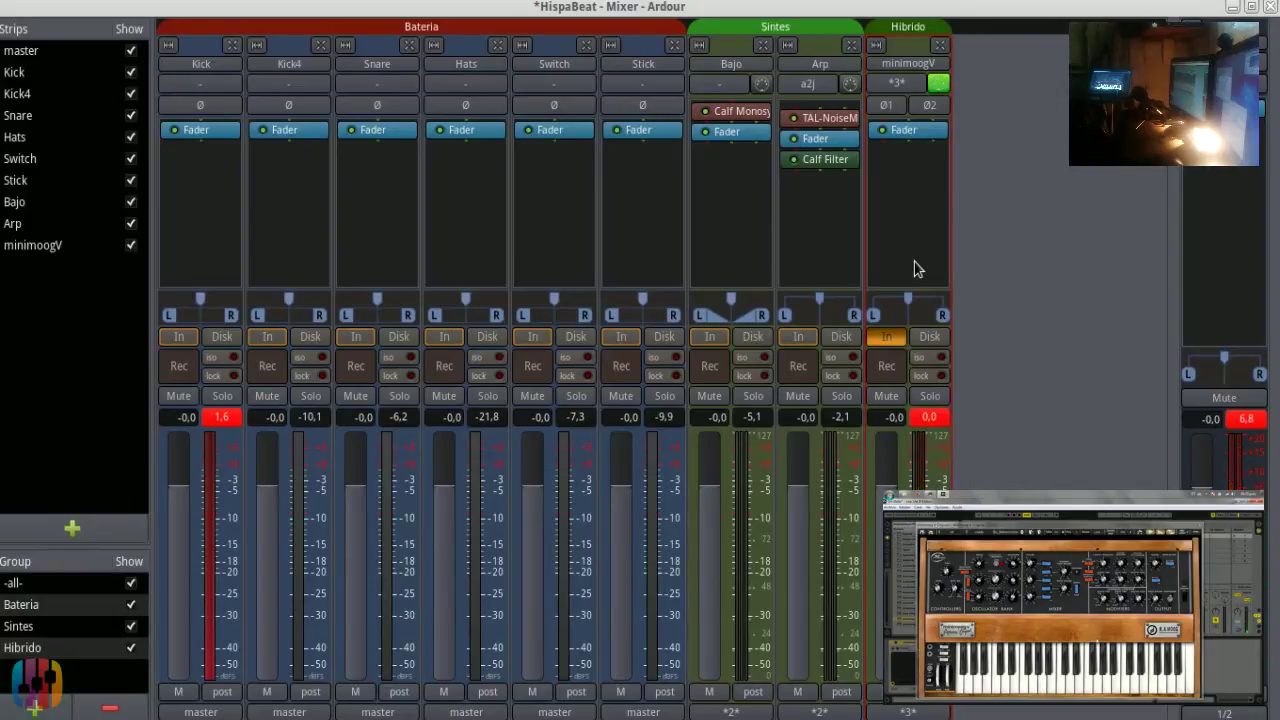
{"action": "key", "text": "space"}
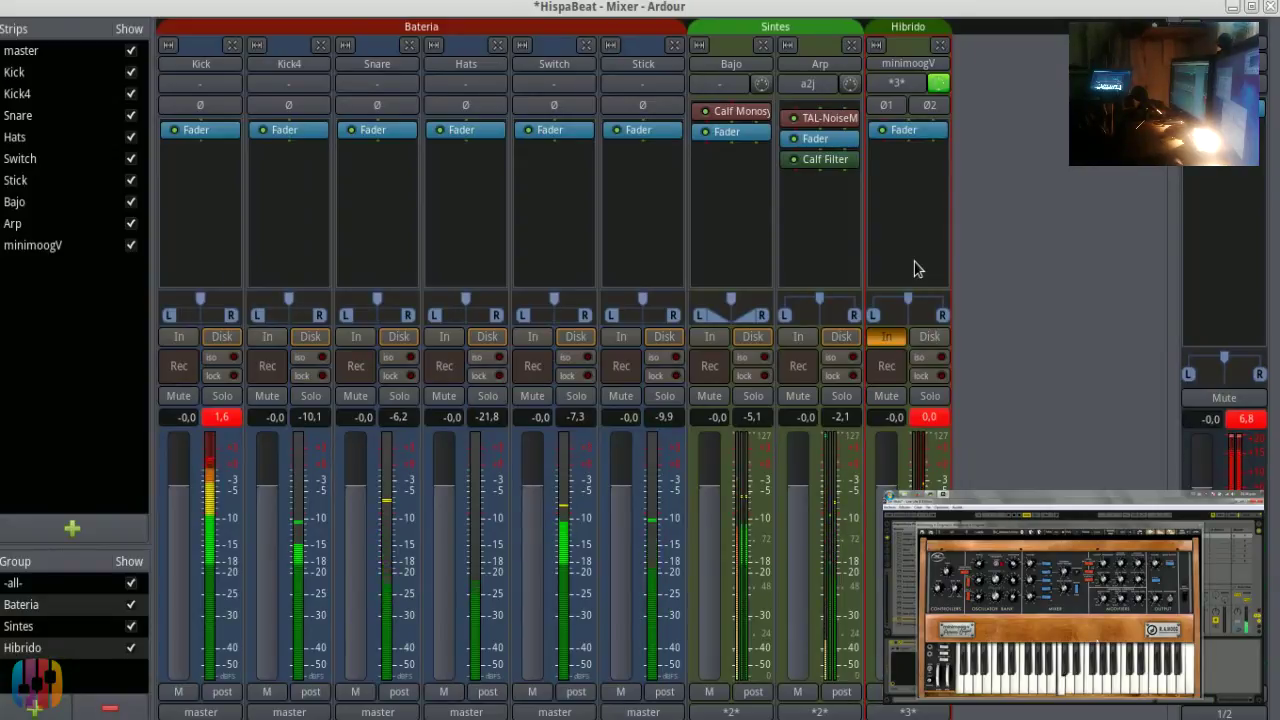
{"action": "key", "text": "space"}
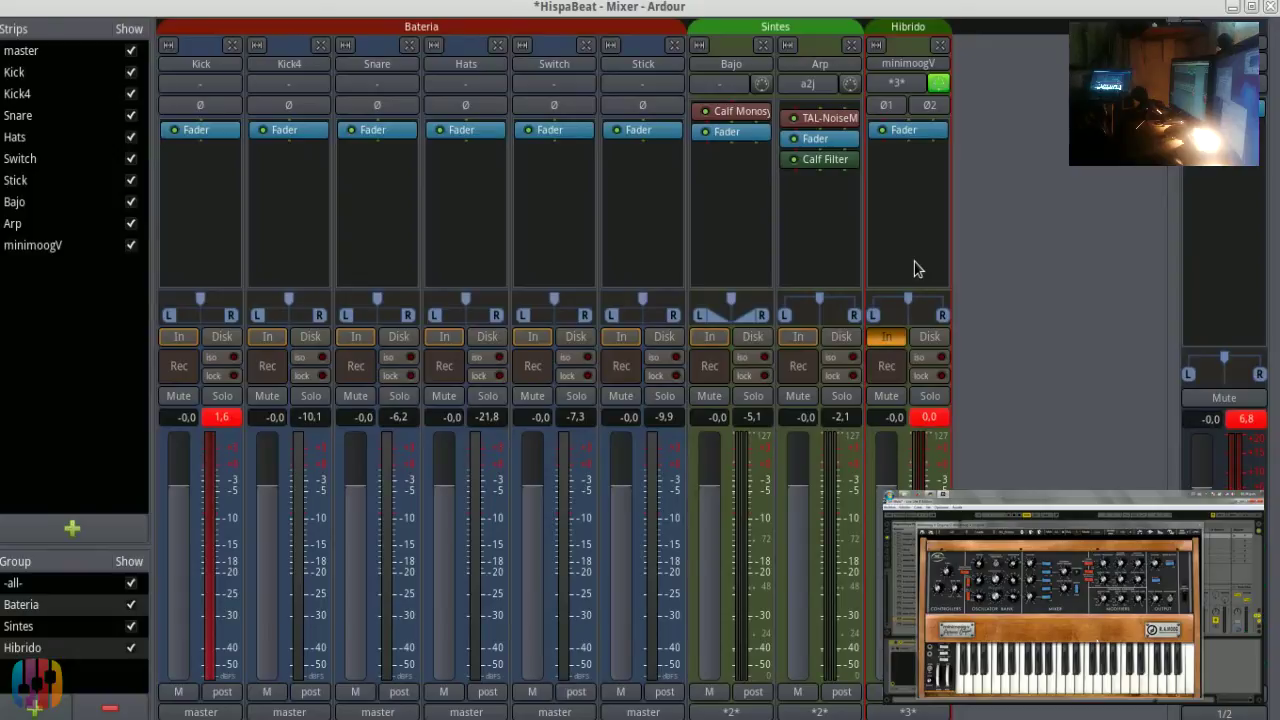
{"action": "key", "text": "space"}
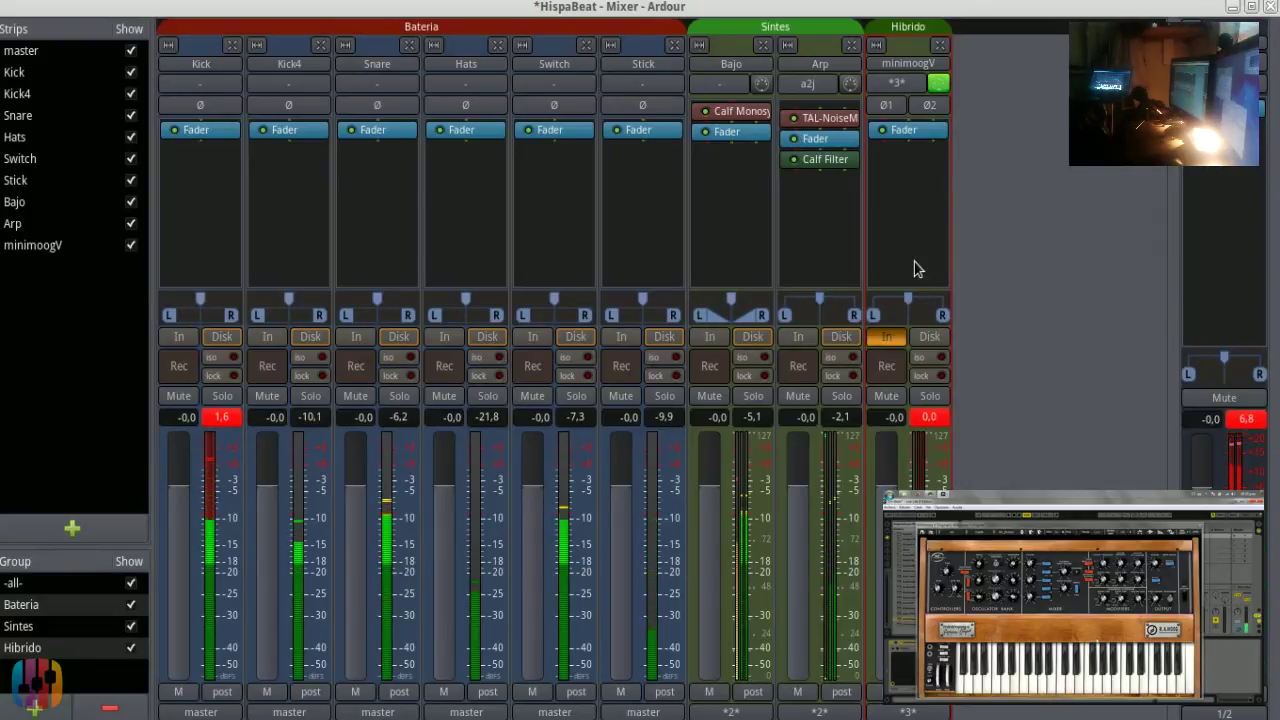
{"action": "key", "text": "space"}
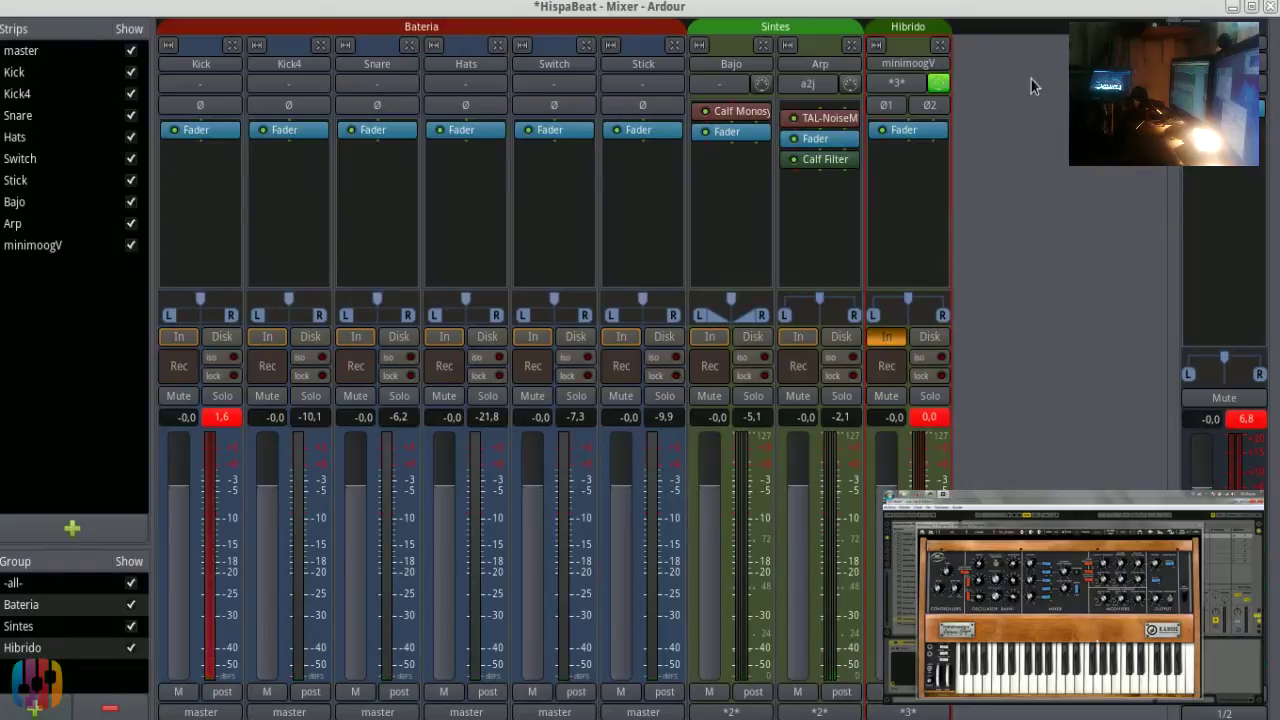
- Put the mixer away, return to the editor and set the punch range from bar 9 to bar 17
{"action": "double_click", "coordinate": [1101, 10]}
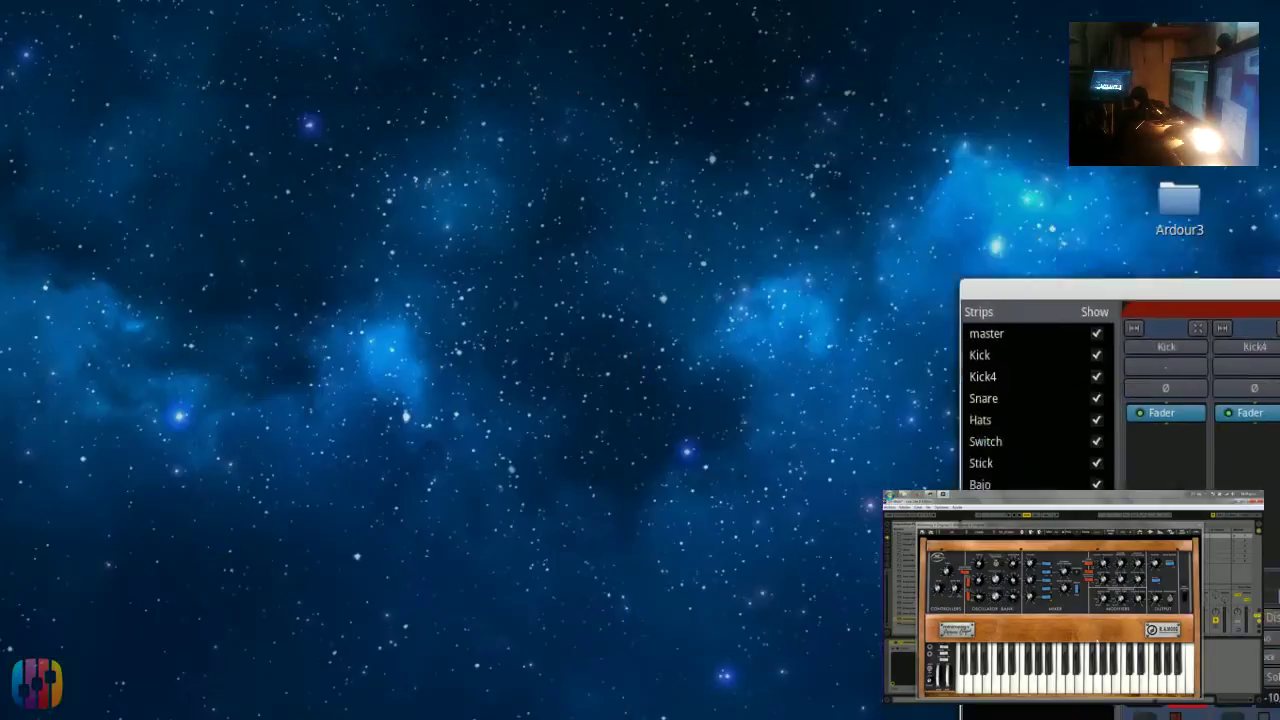
{"action": "left_click", "coordinate": [1258, 110]}
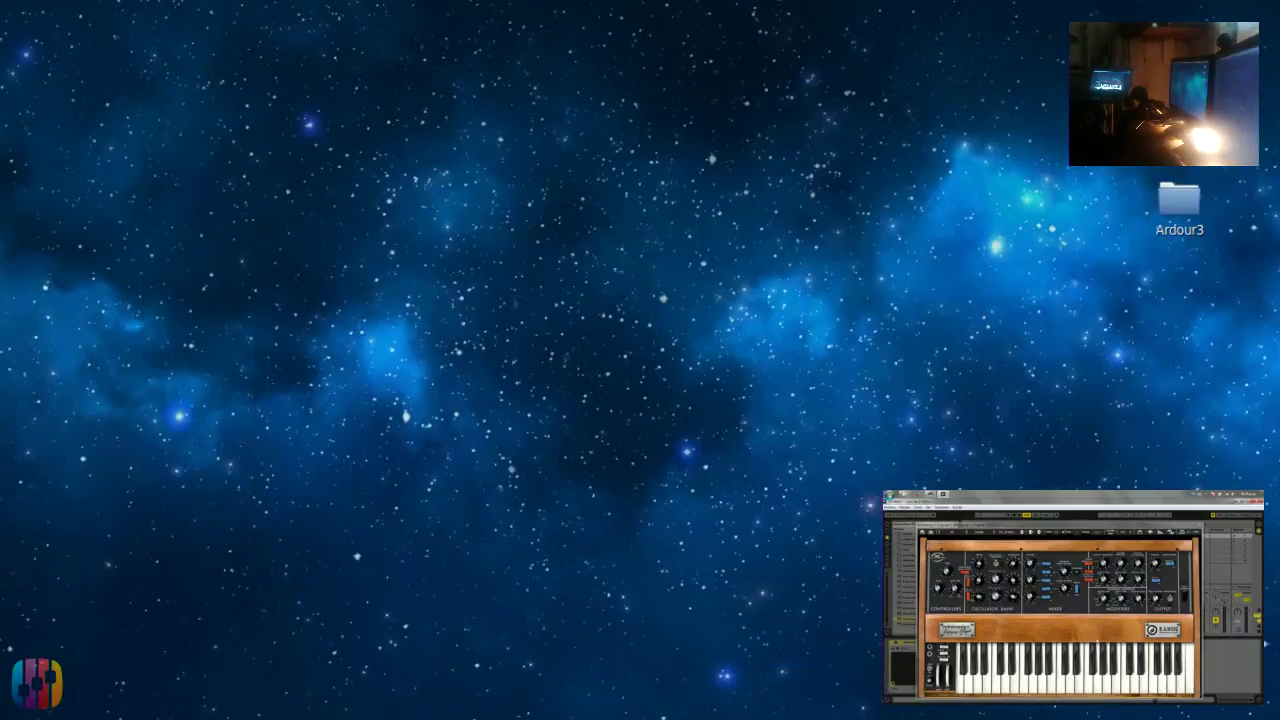
{"action": "key", "text": "alt+Tab"}
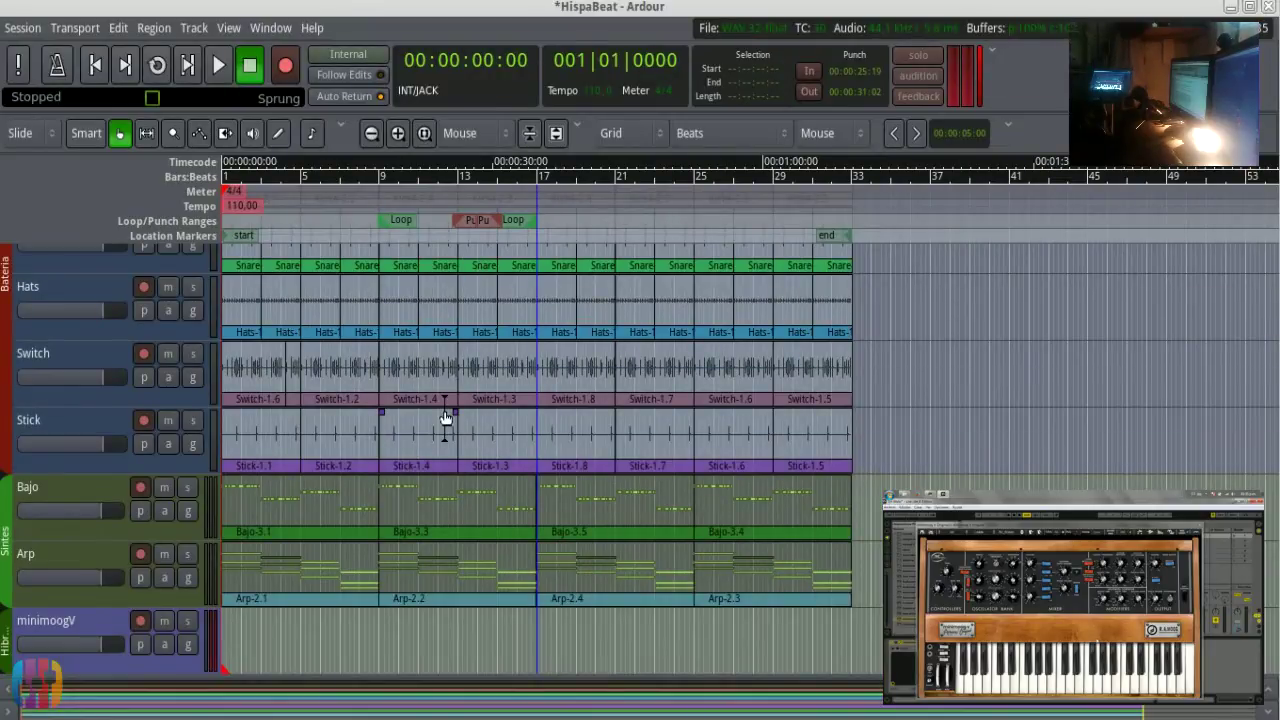
{"action": "scroll", "coordinate": [437, 434], "scroll_direction": "up", "scroll_amount": 1, "text": "ctrl"}
{"action": "left_click_drag", "start_coordinate": [487, 232], "coordinate": [368, 225]}
{"action": "left_click_drag", "start_coordinate": [537, 220], "coordinate": [585, 219]}
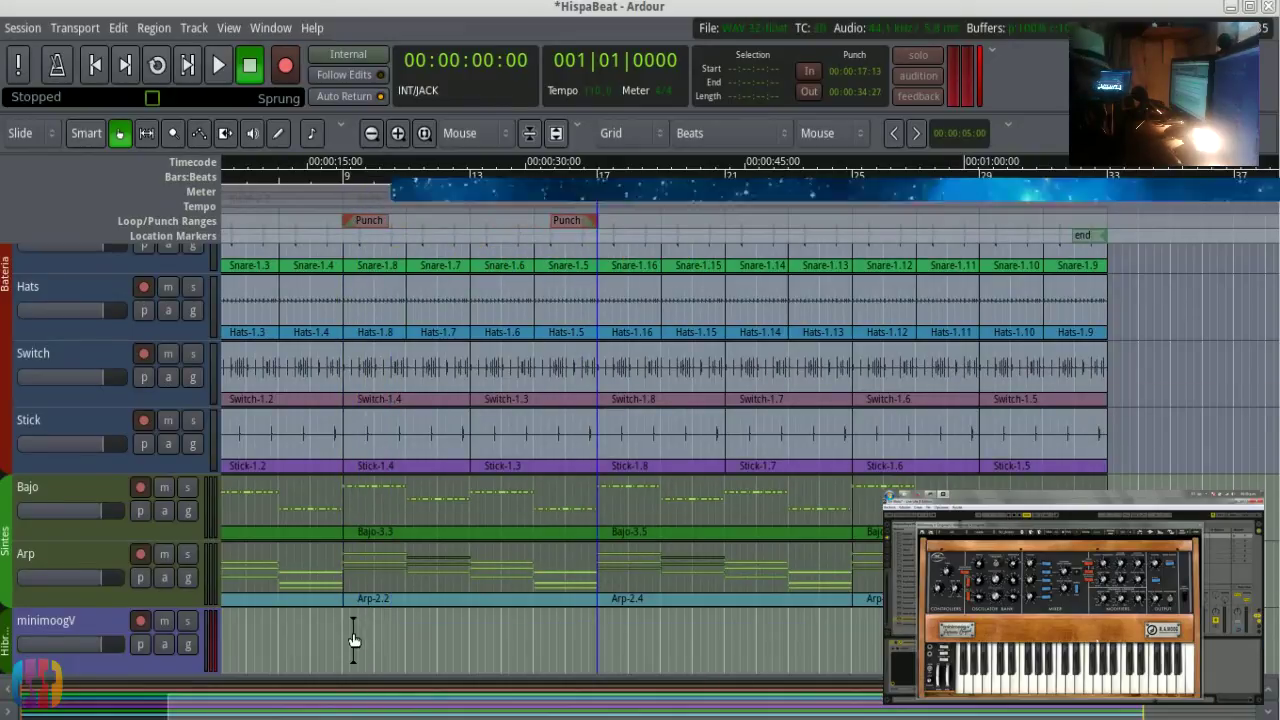
- Create a MIDI region on the minimoogV track from bar 9 to bar 17 and turn on note editing
{"action": "left_click", "coordinate": [353, 632]}
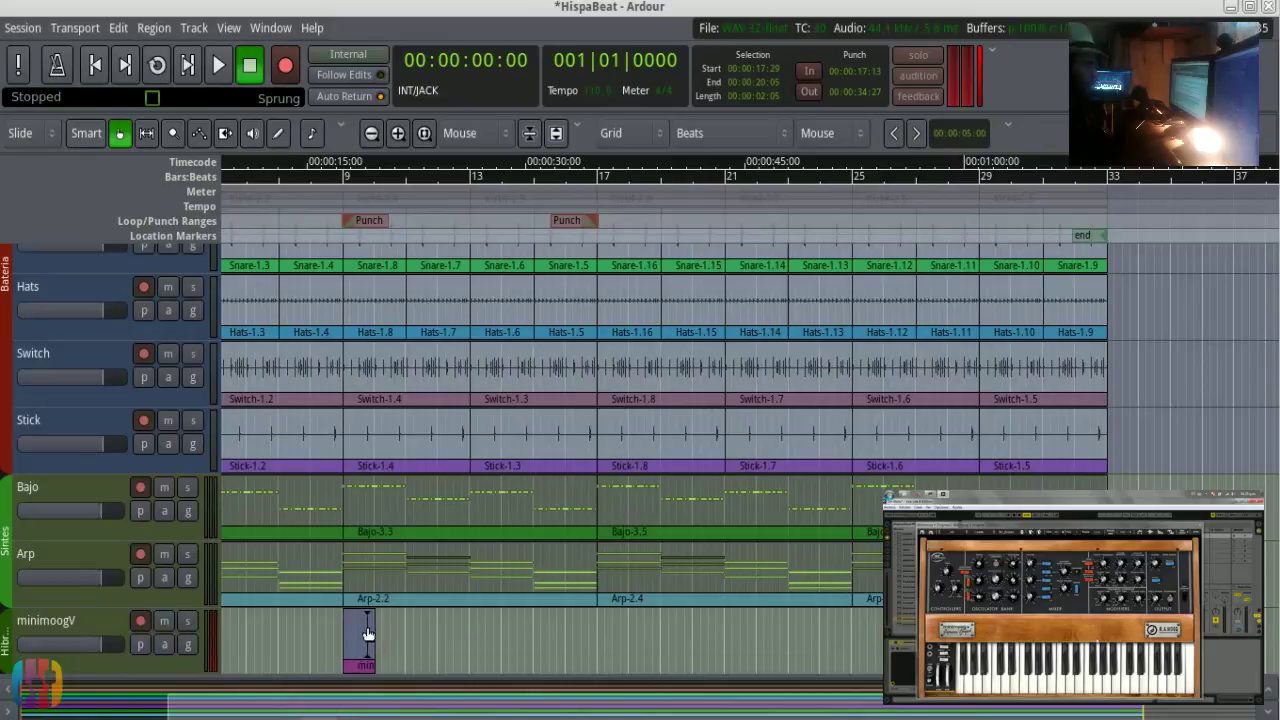
{"action": "left_click_drag", "start_coordinate": [372, 628], "coordinate": [586, 620]}
{"action": "key", "text": "e"}
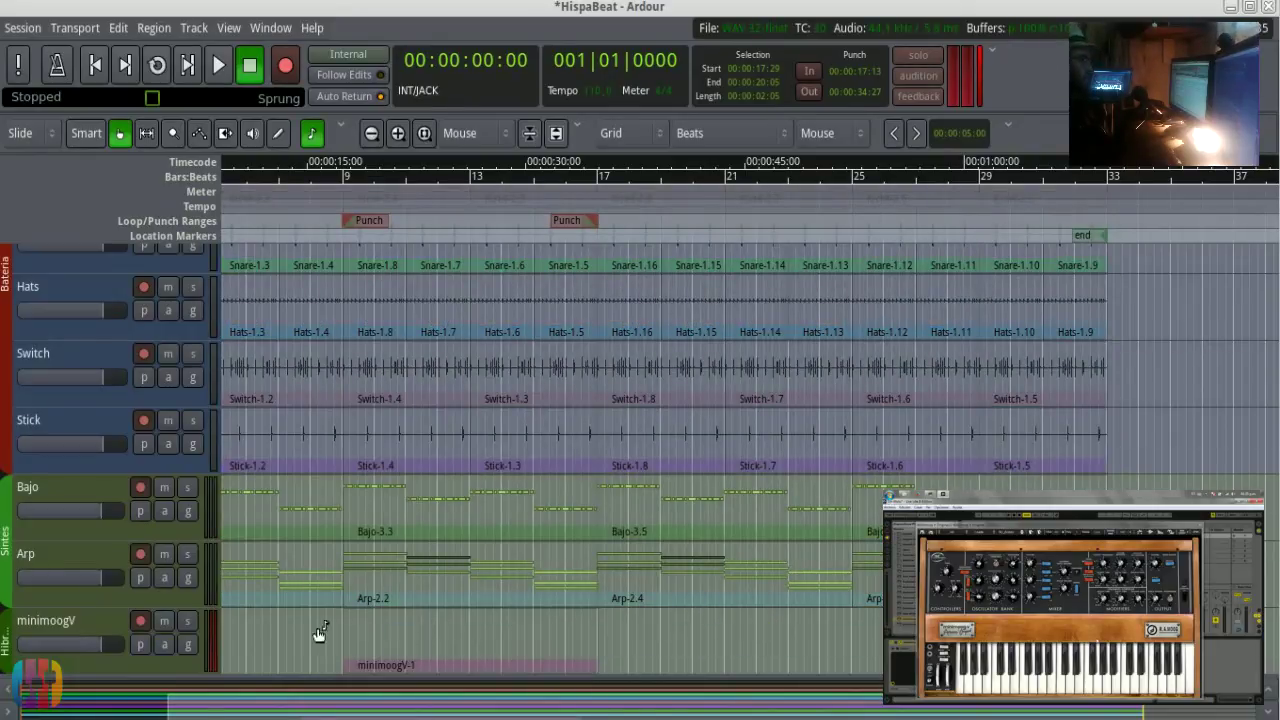
- Activate the Draw tool and set the minimoogV track's height to Largest
{"action": "left_click", "coordinate": [278, 133]}
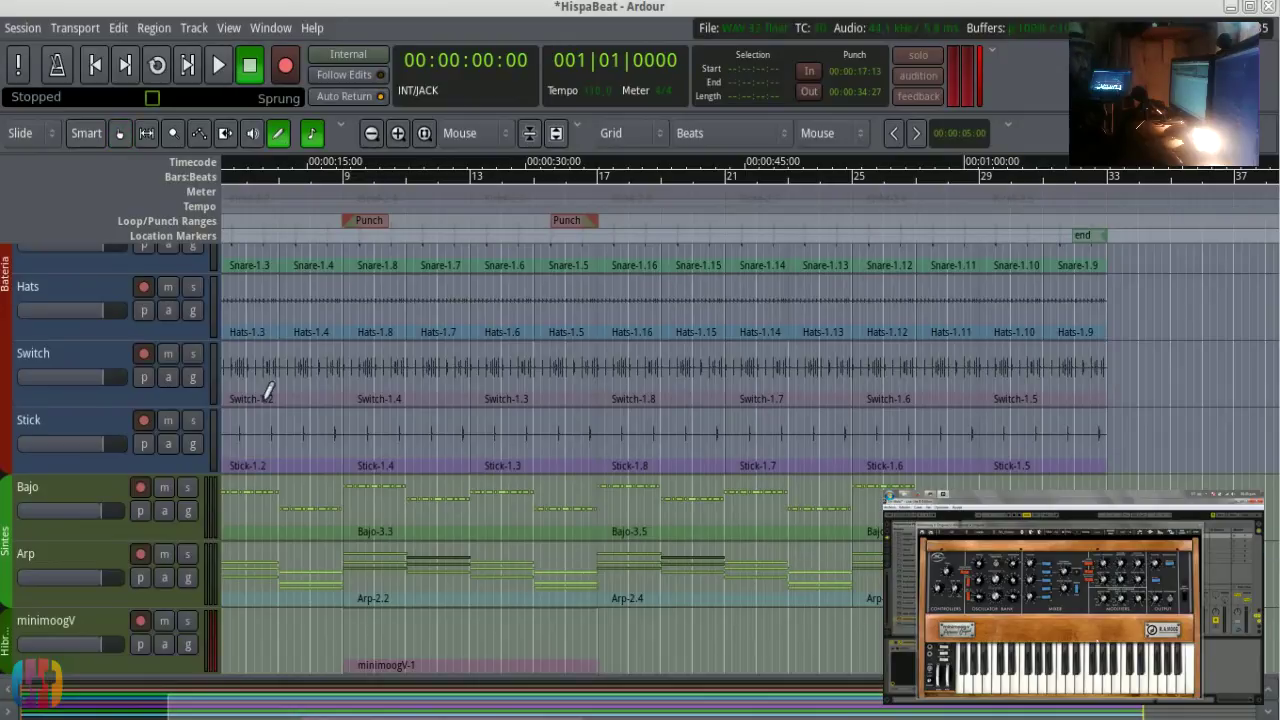
{"action": "right_click", "coordinate": [186, 667]}
{"action": "mouse_move", "coordinate": [289, 364]}
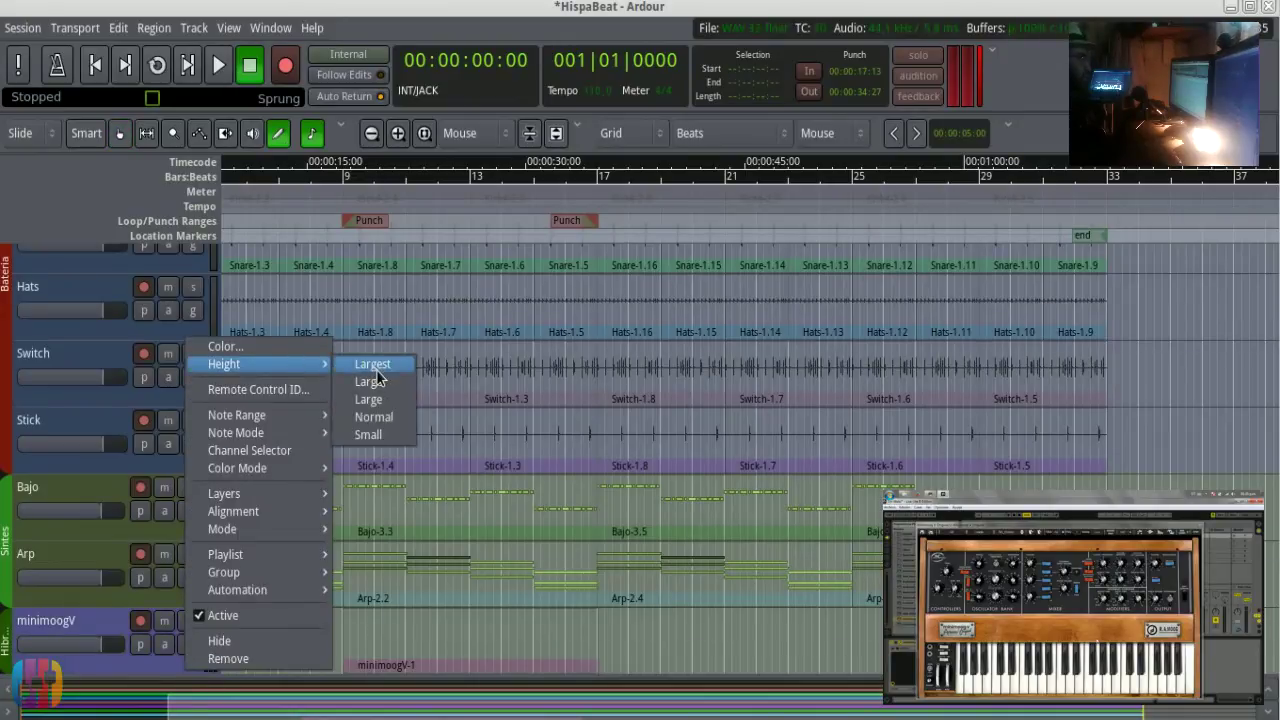
{"action": "left_click", "coordinate": [397, 368]}
{"action": "scroll", "coordinate": [403, 420], "scroll_direction": "down", "scroll_amount": 5}
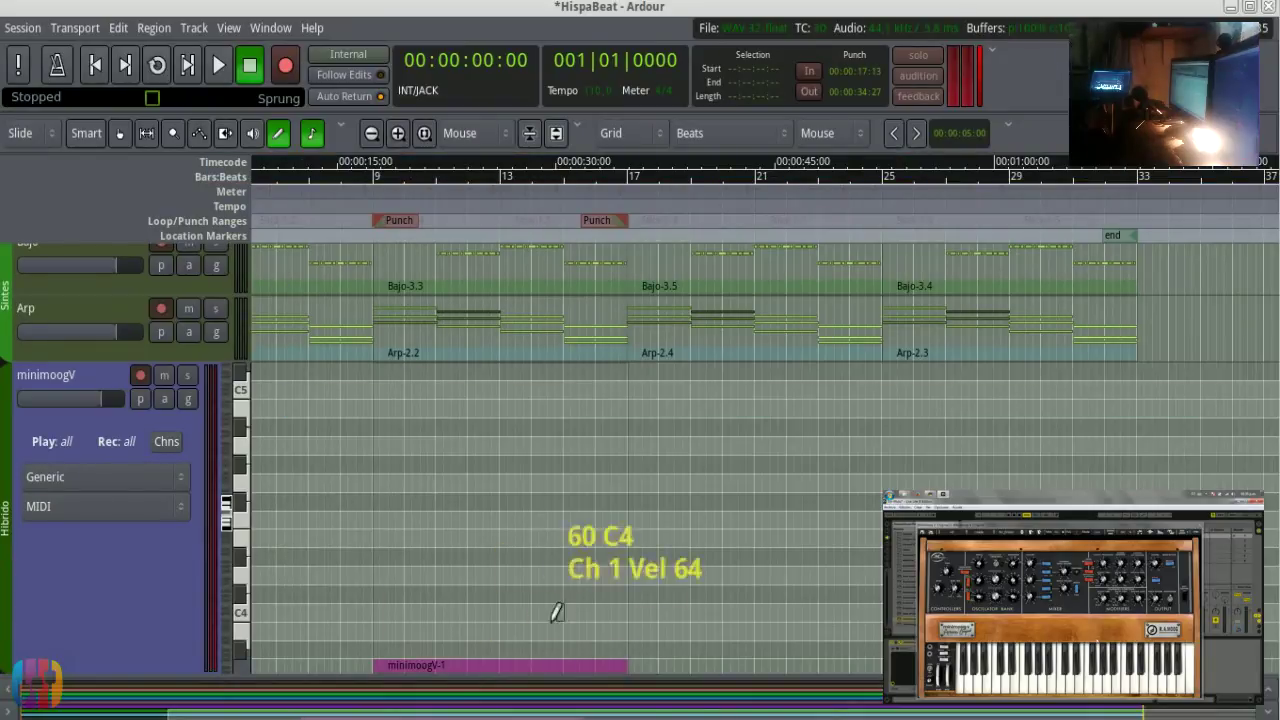
- Audition several notes around C4 and below on the minimoogV track's piano keyboard
{"action": "left_click", "coordinate": [240, 617]}
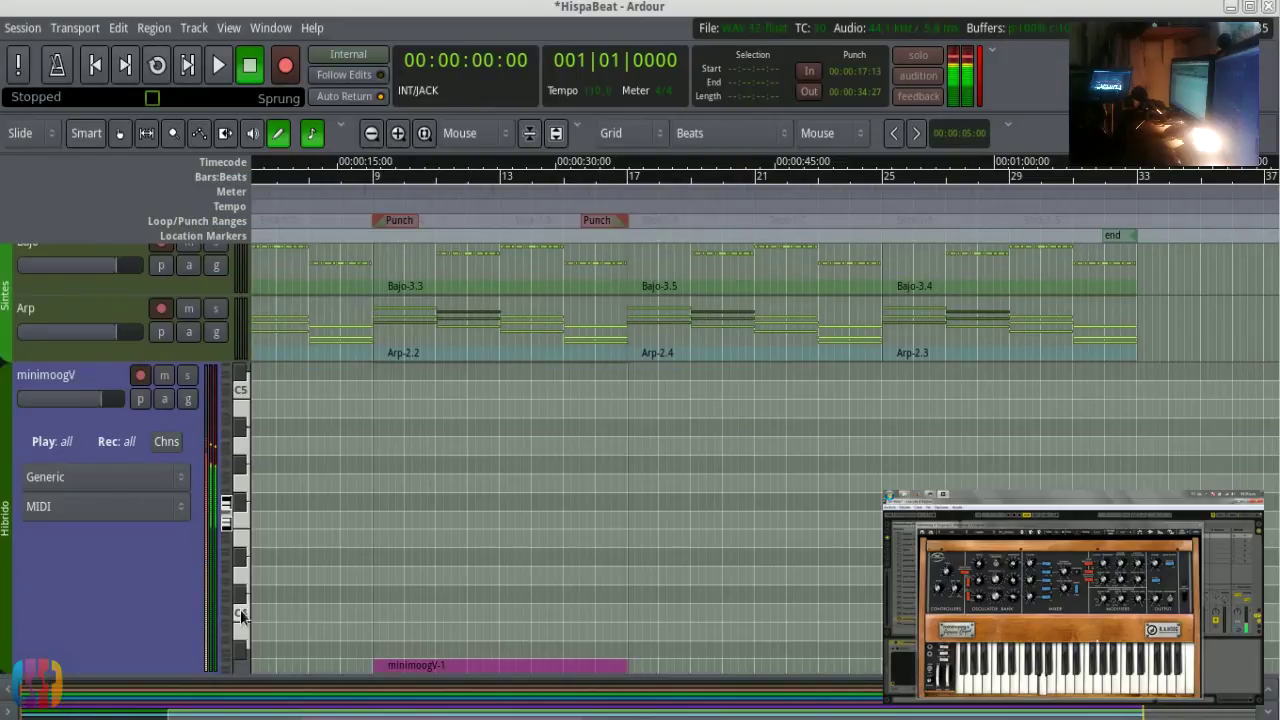
{"action": "left_click", "coordinate": [240, 550]}
{"action": "left_click", "coordinate": [240, 572]}
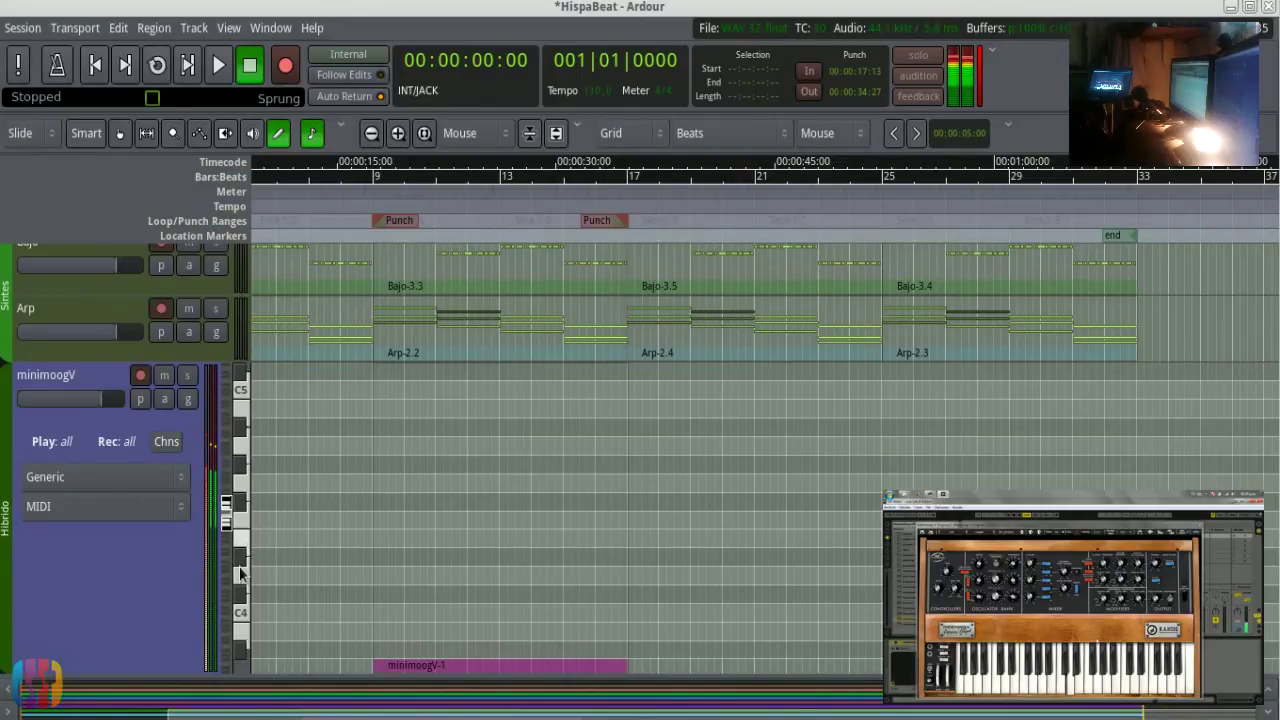
{"action": "left_click", "coordinate": [240, 630]}
{"action": "left_click", "coordinate": [240, 628]}
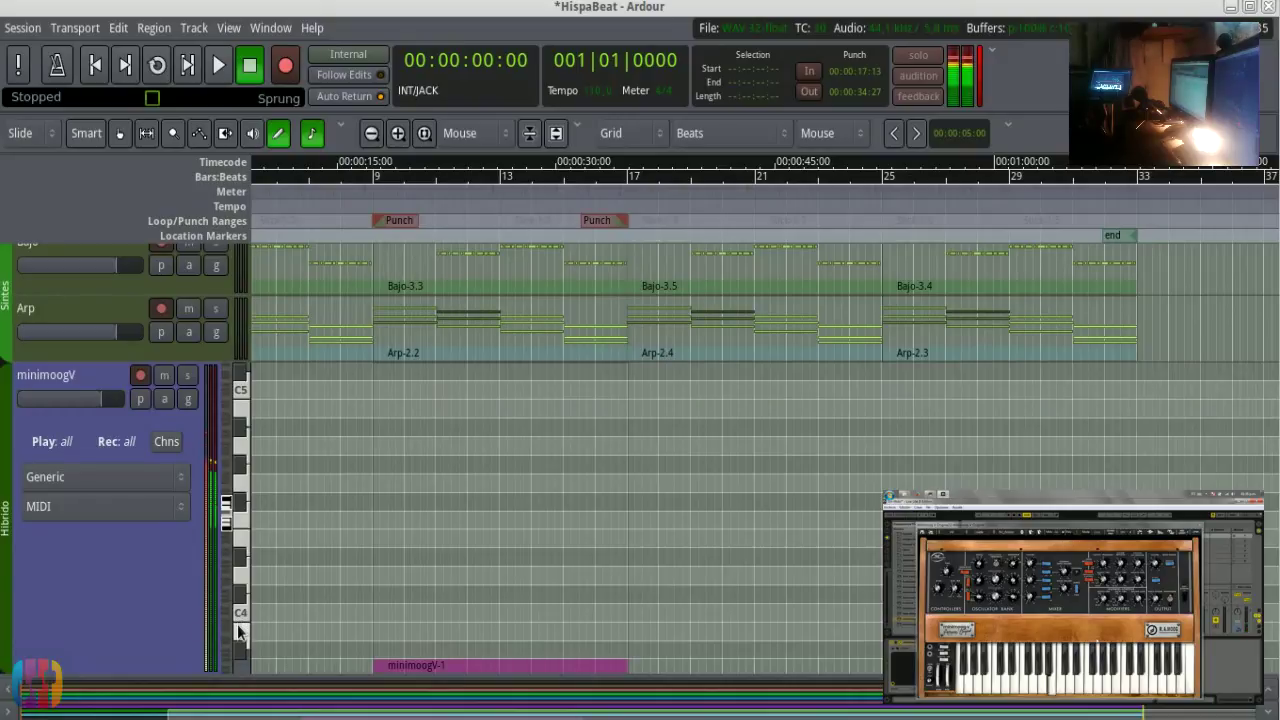
{"action": "scroll", "coordinate": [226, 642], "scroll_direction": "down", "scroll_amount": 4}
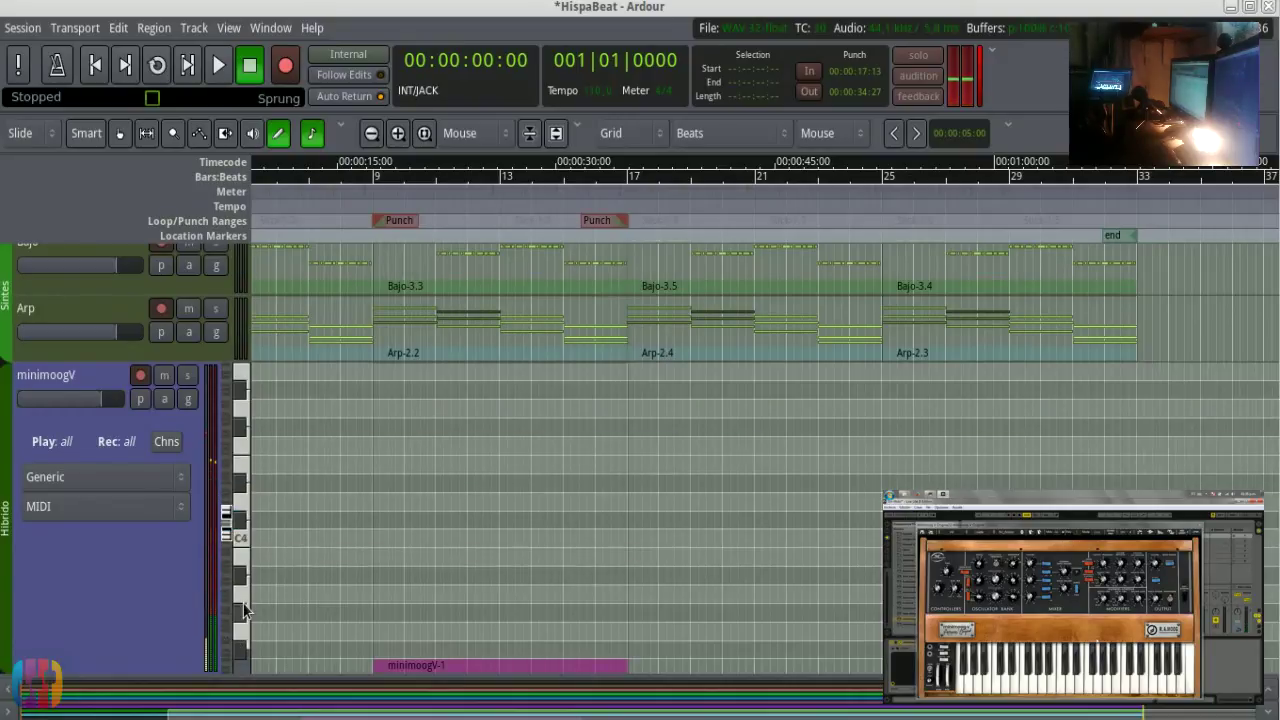
{"action": "left_click", "coordinate": [241, 609]}
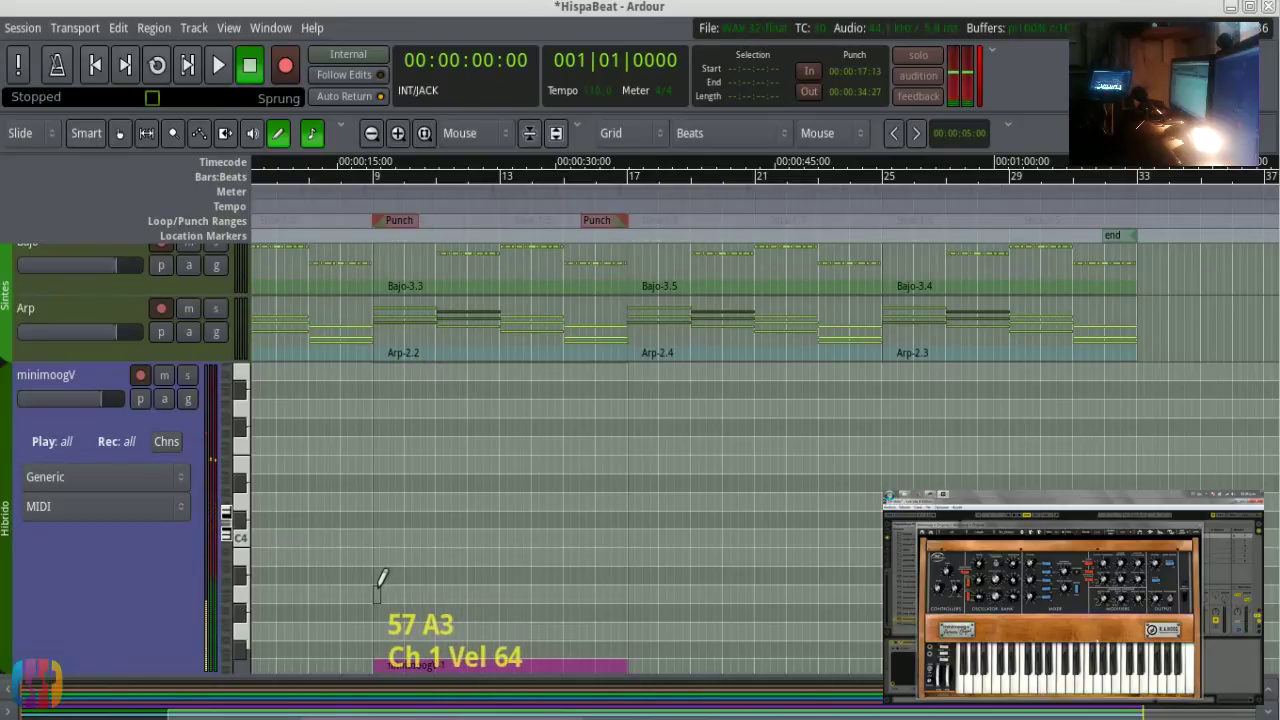
- Draw an A3, B3, C4 one-beat note pattern three times in a row from bar 9 in the minimoogV region
{"action": "left_click", "coordinate": [377, 594]}
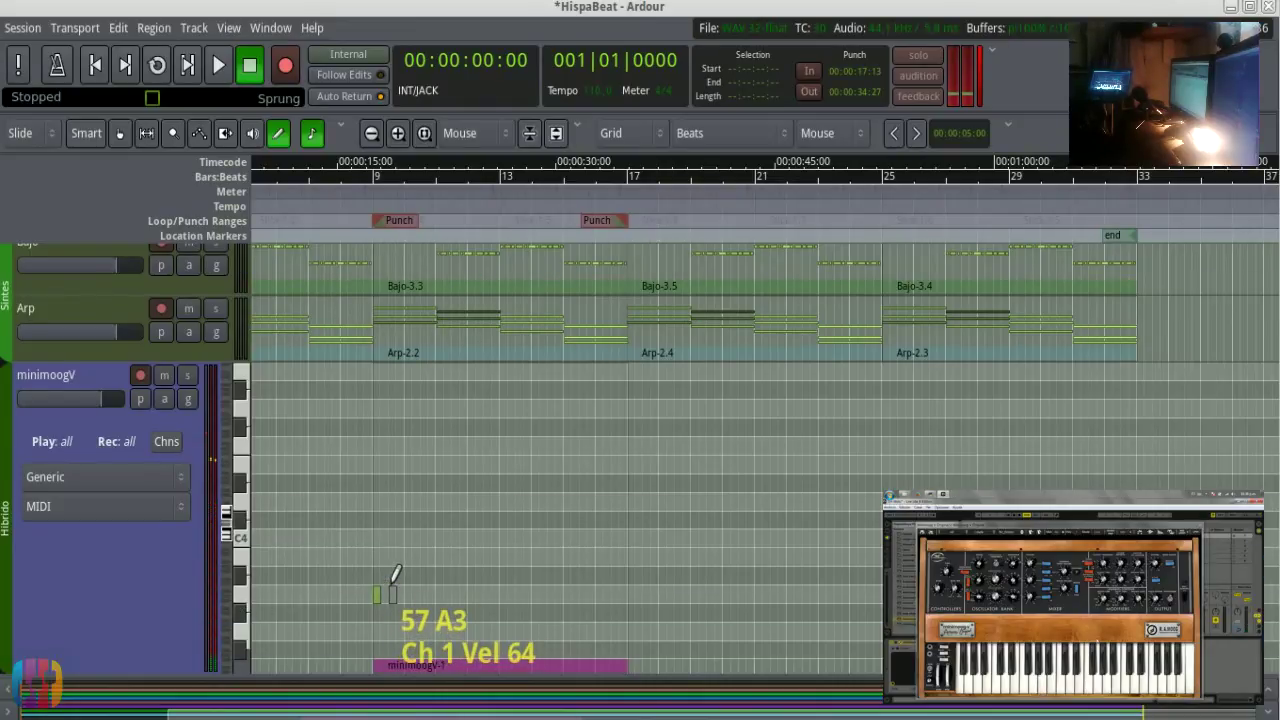
{"action": "left_click", "coordinate": [384, 557]}
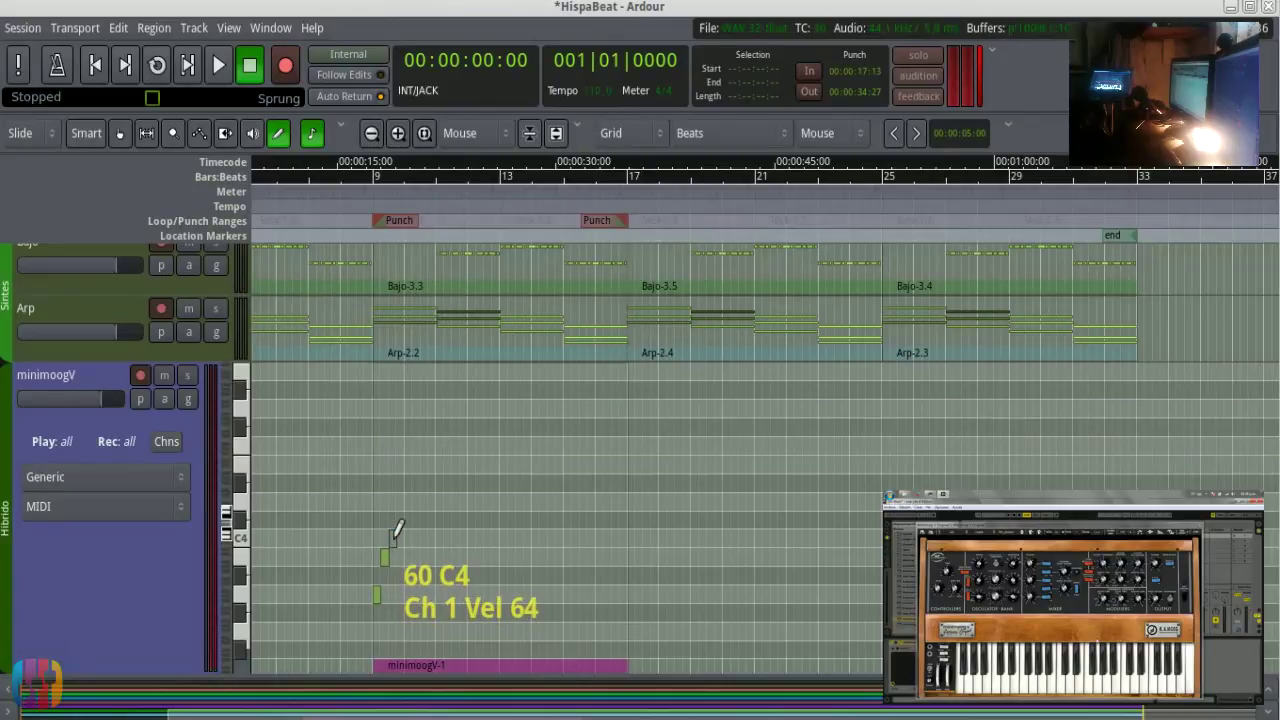
{"action": "left_click", "coordinate": [401, 594]}
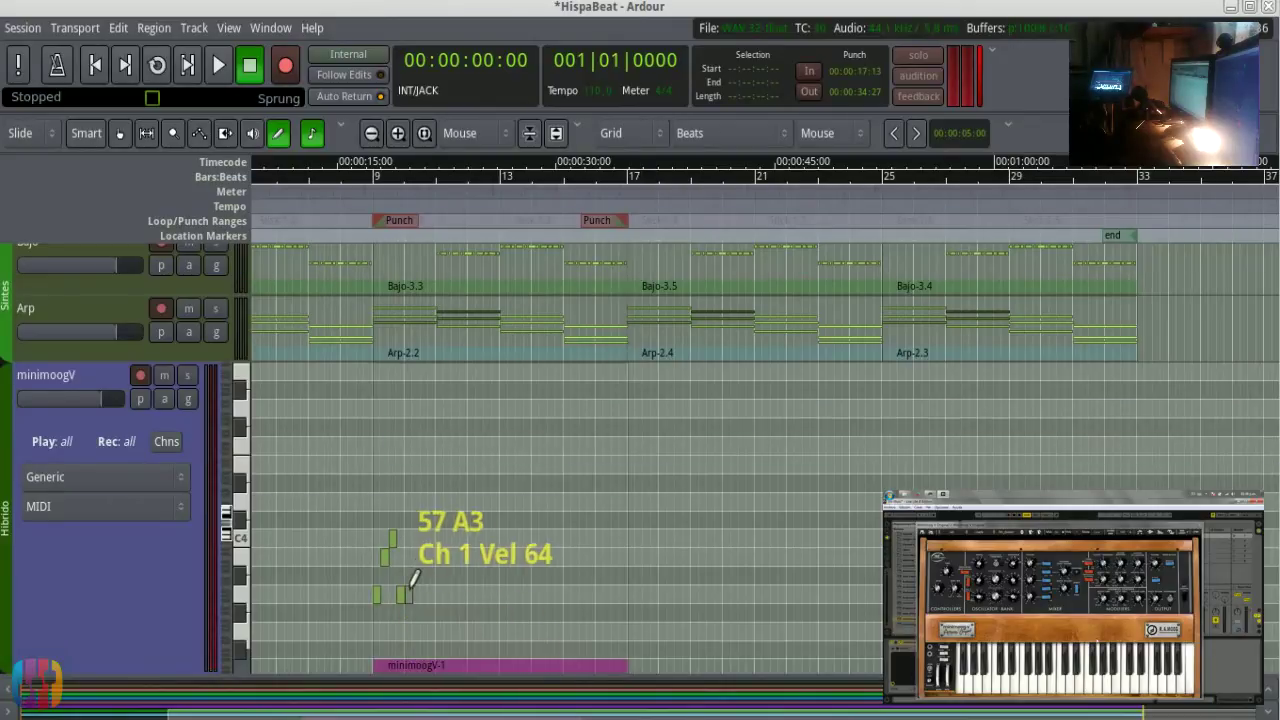
{"action": "left_click", "coordinate": [416, 557]}
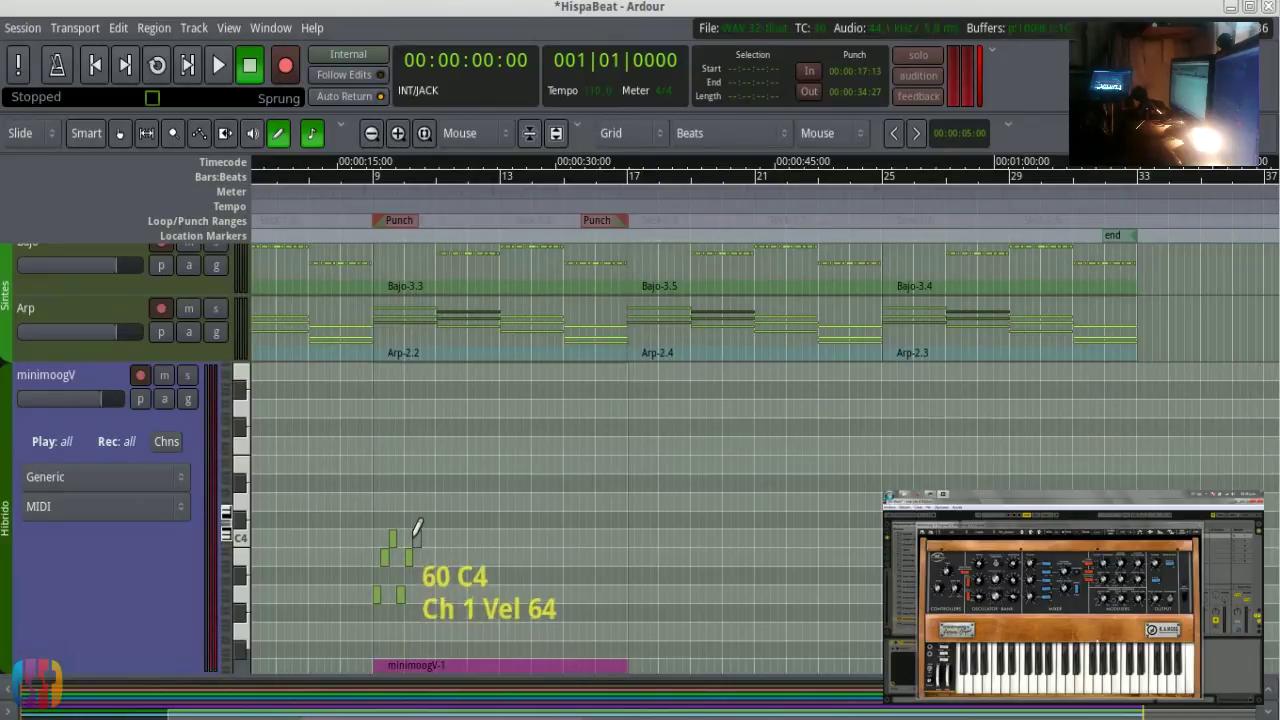
{"action": "left_click", "coordinate": [416, 538]}
{"action": "left_click", "coordinate": [425, 594]}
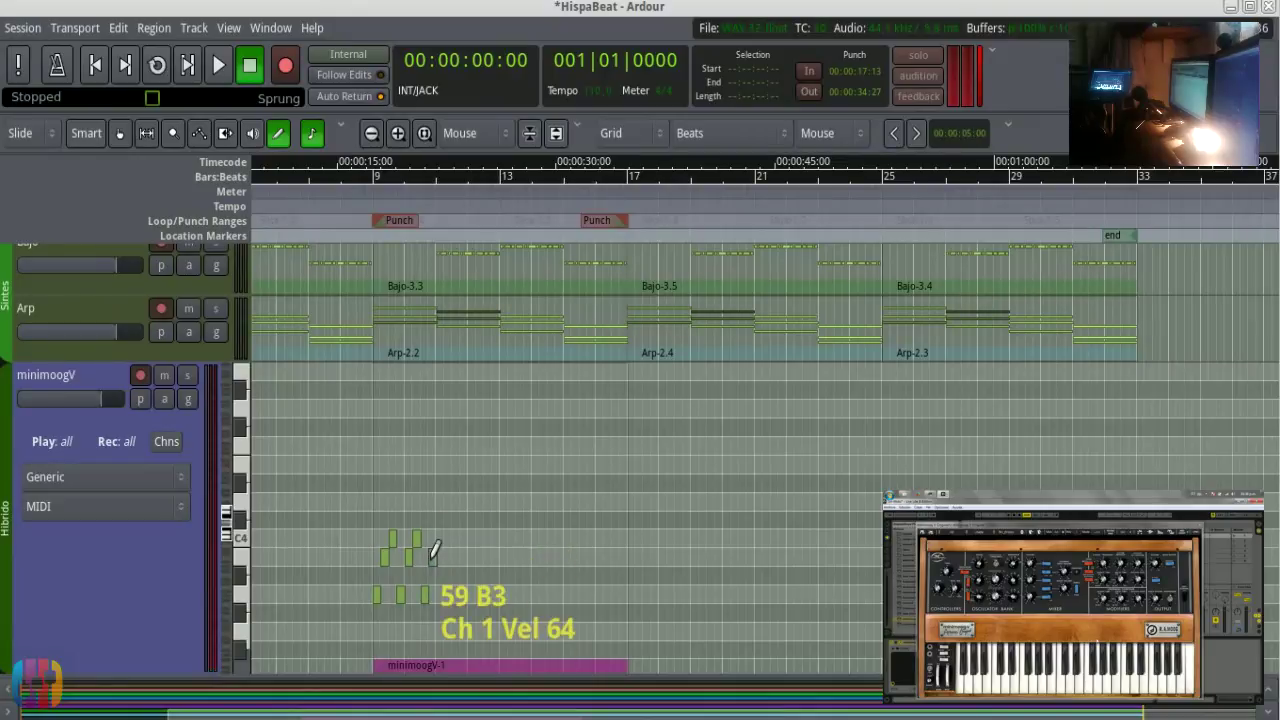
{"action": "left_click", "coordinate": [432, 557]}
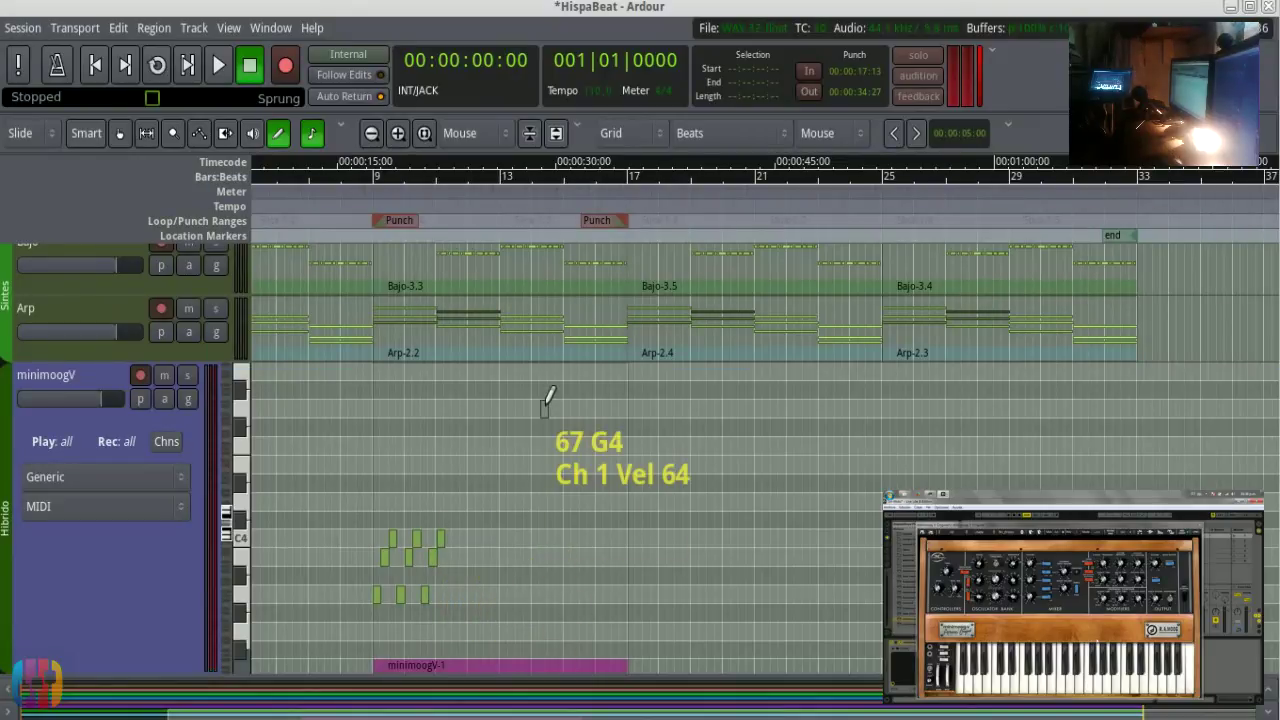
- Solo the minimoogV track and play back the drawn pattern from bar 8
{"action": "left_click", "coordinate": [187, 375]}
{"action": "left_click", "coordinate": [343, 175]}
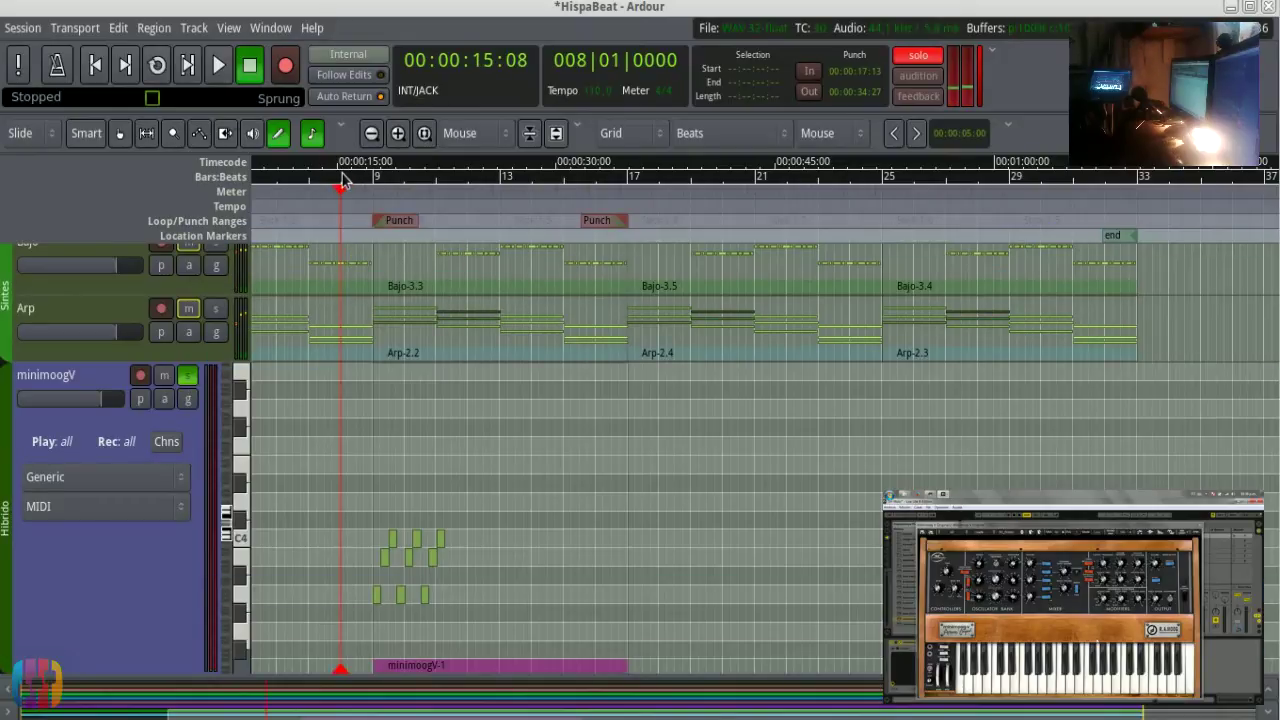
{"action": "key", "text": "space"}
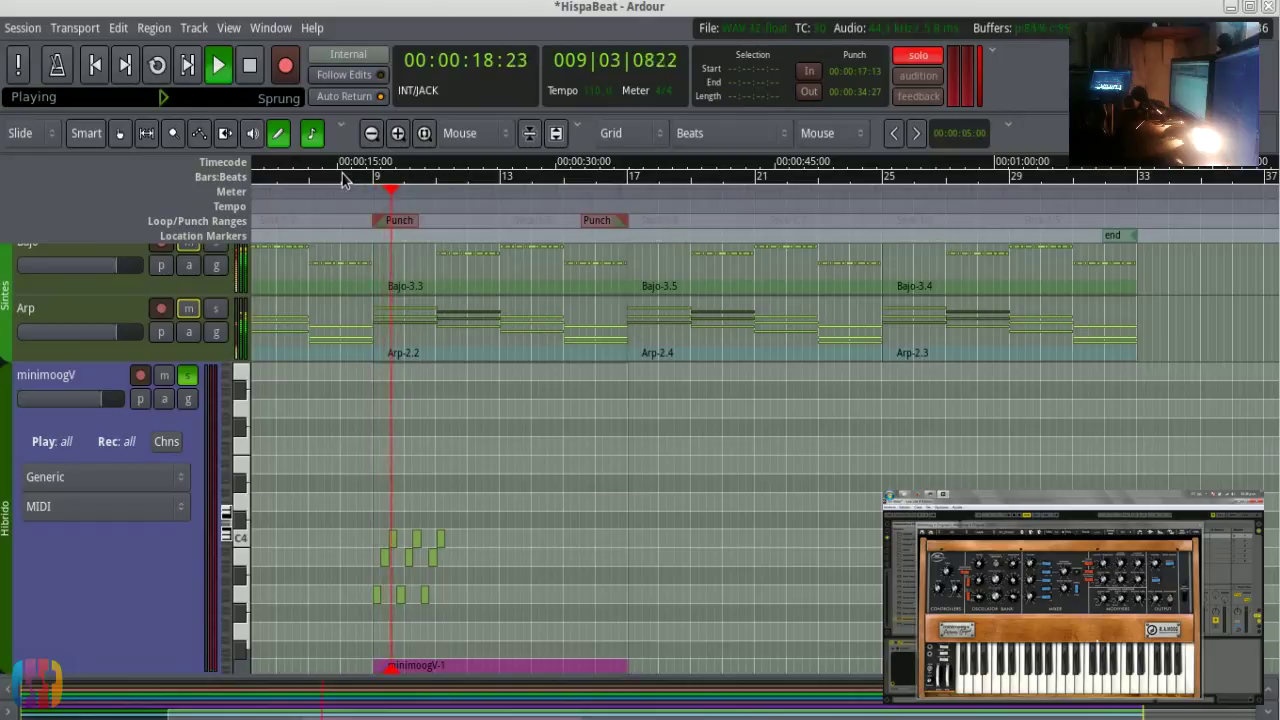
{"action": "left_click", "coordinate": [342, 178]}
{"action": "key", "text": "space"}
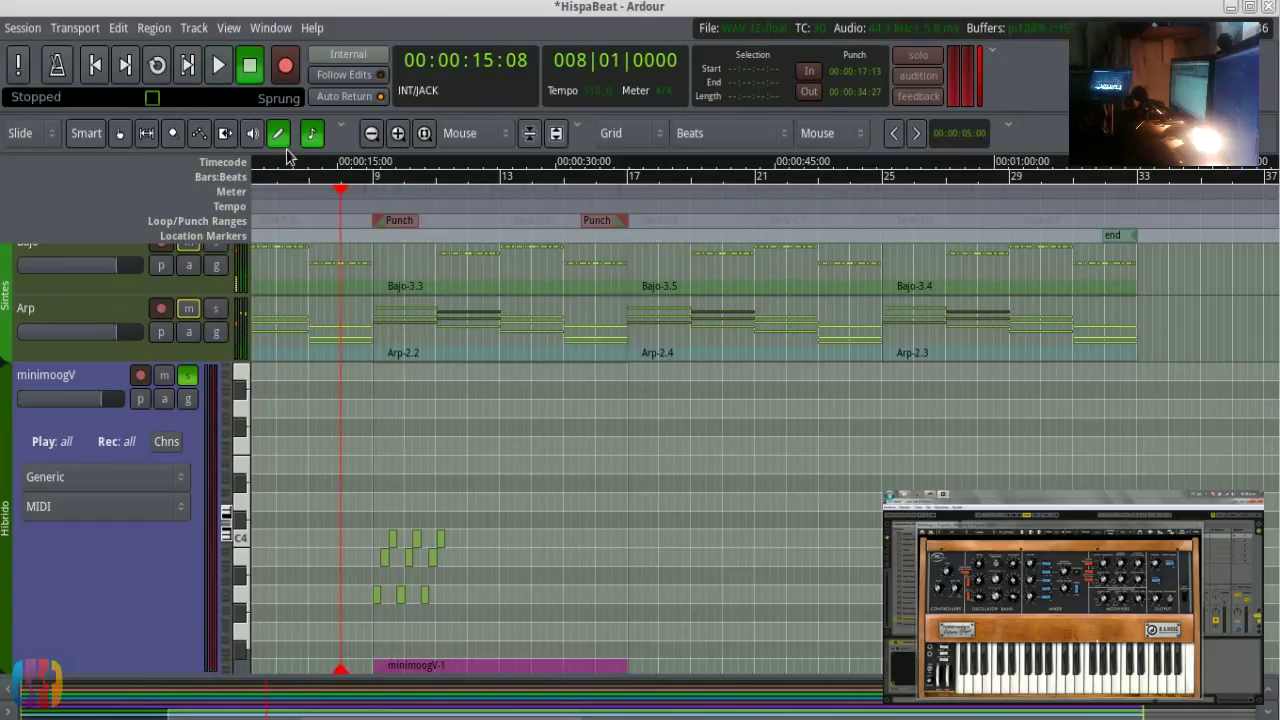
- Leave note editing for the Grab tool and play the soloed pattern from bar 9
{"action": "key", "text": "g"}
{"action": "left_click", "coordinate": [372, 180]}
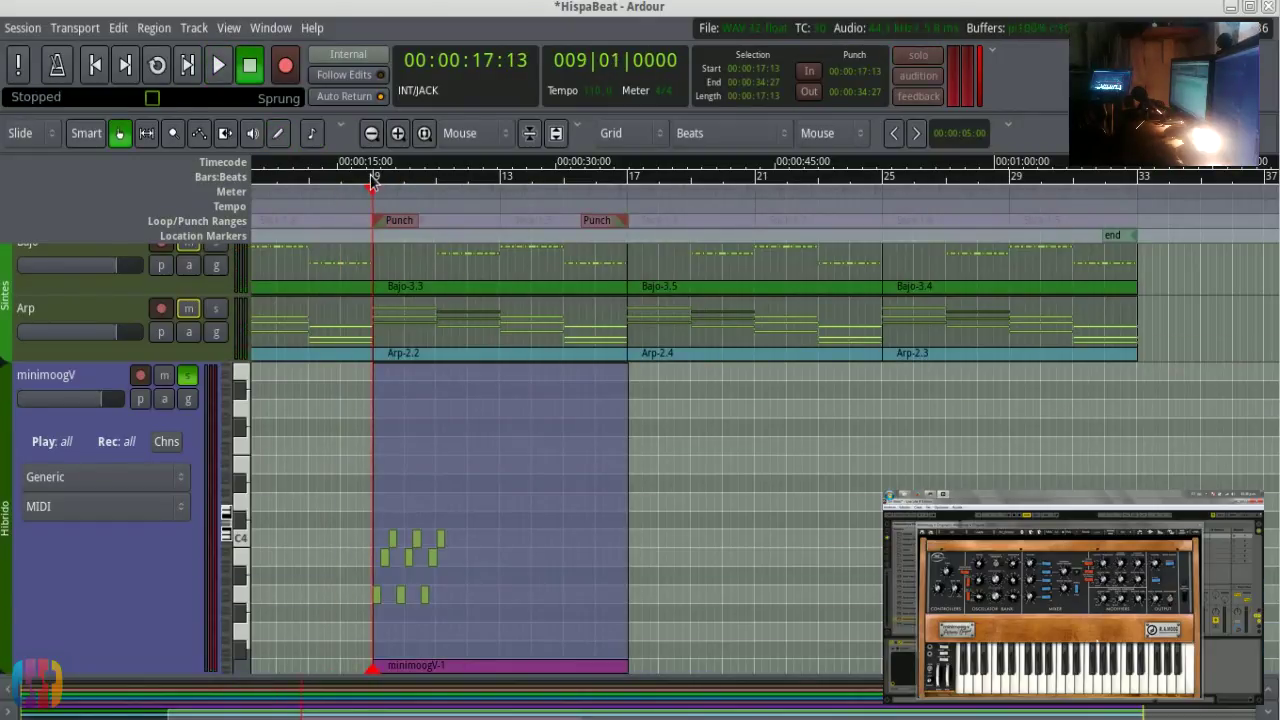
{"action": "key", "text": "space"}
{"action": "key", "text": "space"}
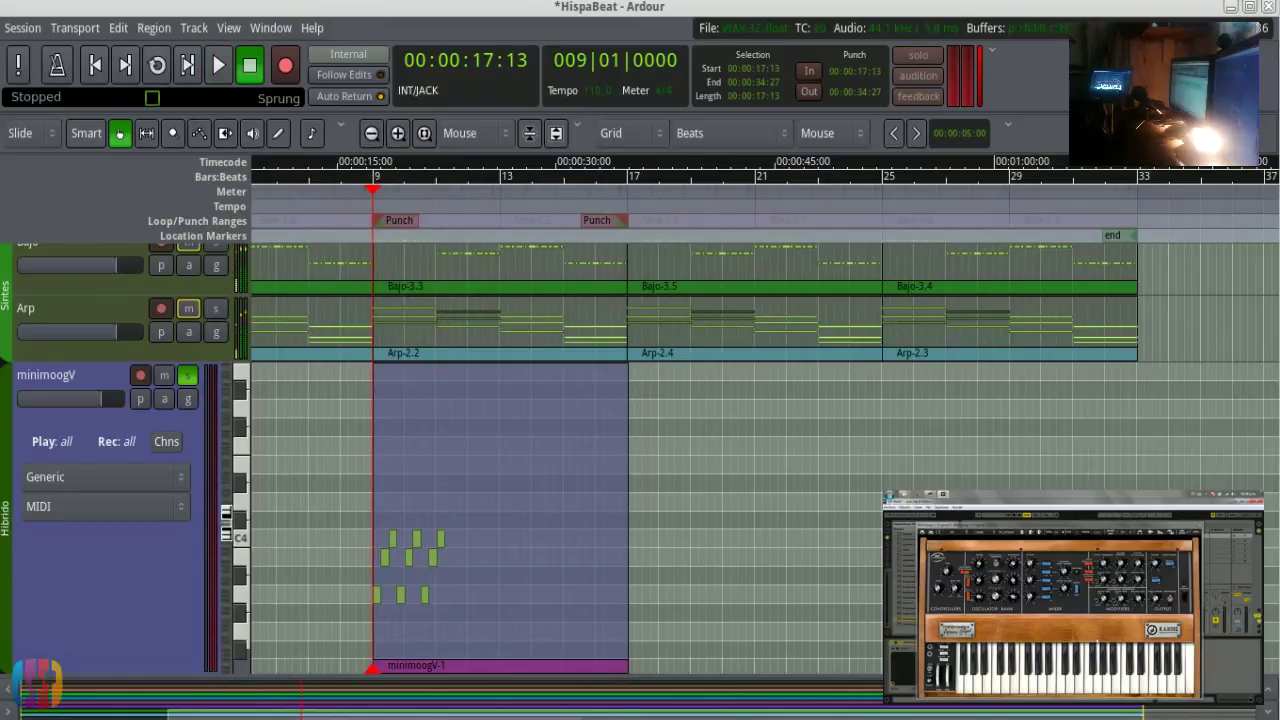
{"action": "key", "text": "space"}
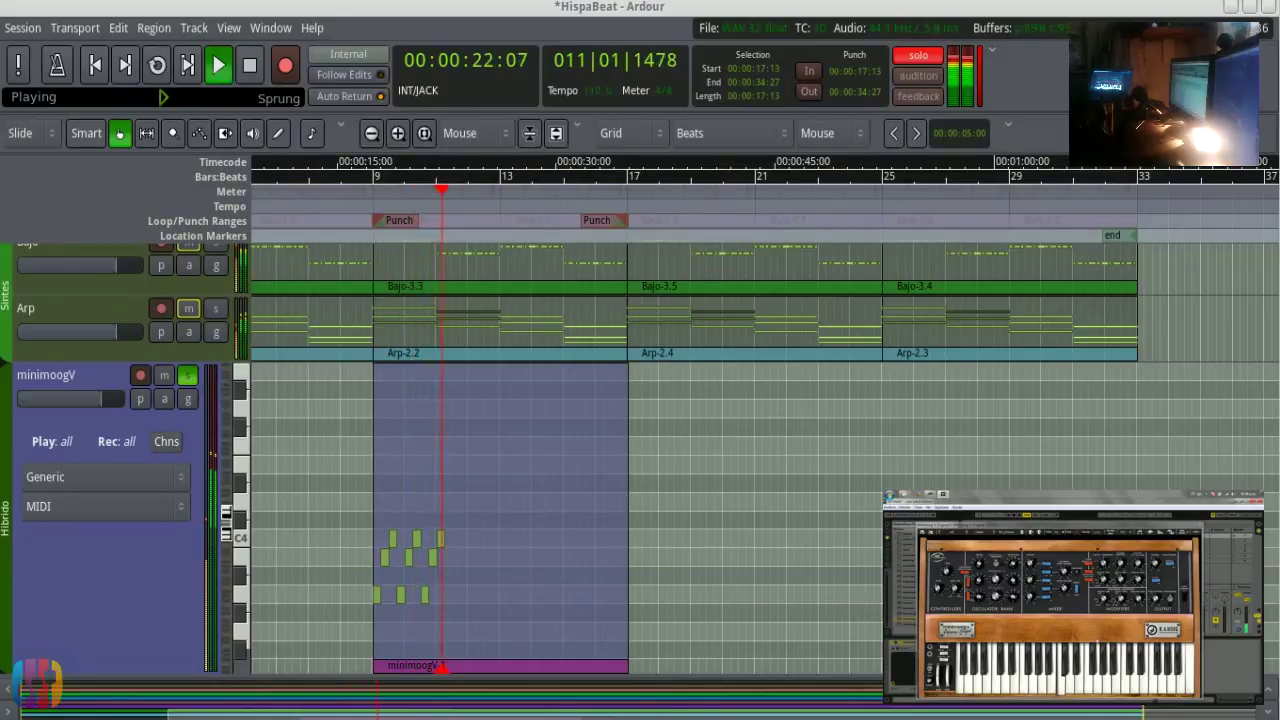
{"action": "key", "text": "space"}
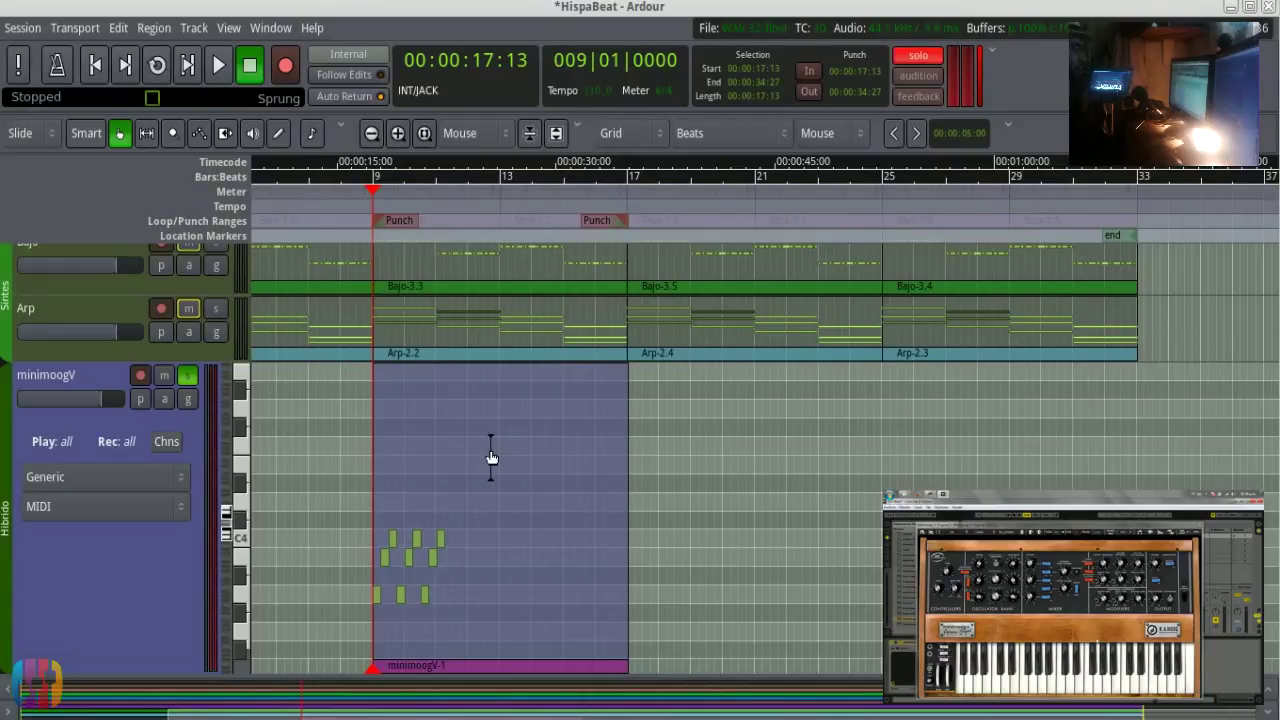
- Delete the minimoogV region and widen the punch range by one beat at each end, starting it at 08|04|00
{"action": "key", "text": "Delete"}
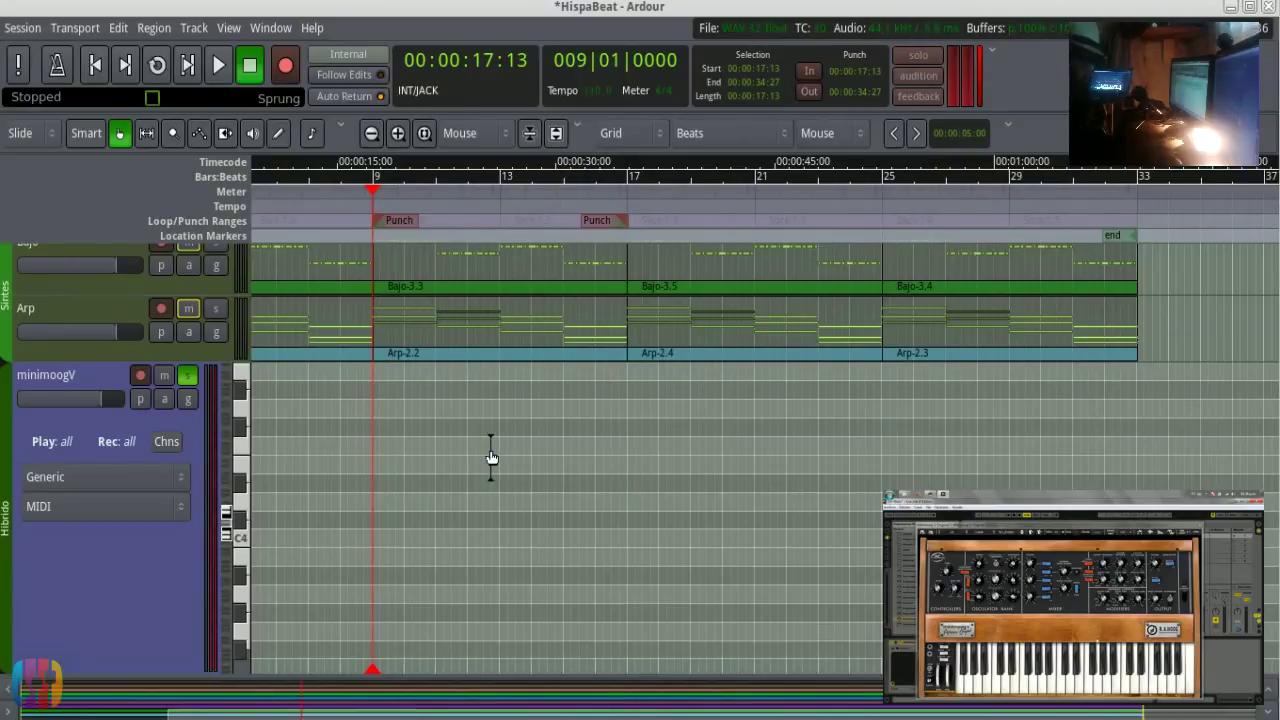
{"action": "left_click_drag", "start_coordinate": [419, 215], "coordinate": [403, 225]}
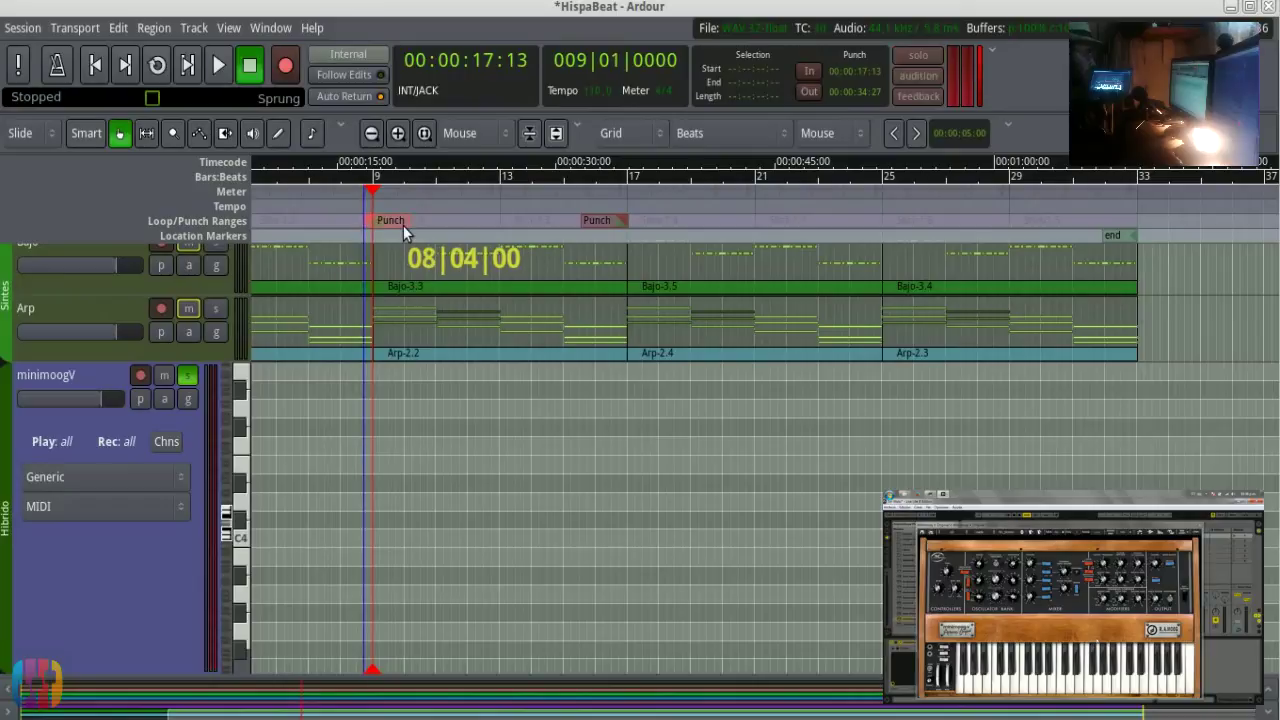
{"action": "left_click_drag", "start_coordinate": [590, 220], "coordinate": [603, 229]}
- Place the playhead at bar 7, turn on Punch In and arm the minimoogV track for recording
{"action": "left_click", "coordinate": [308, 172]}
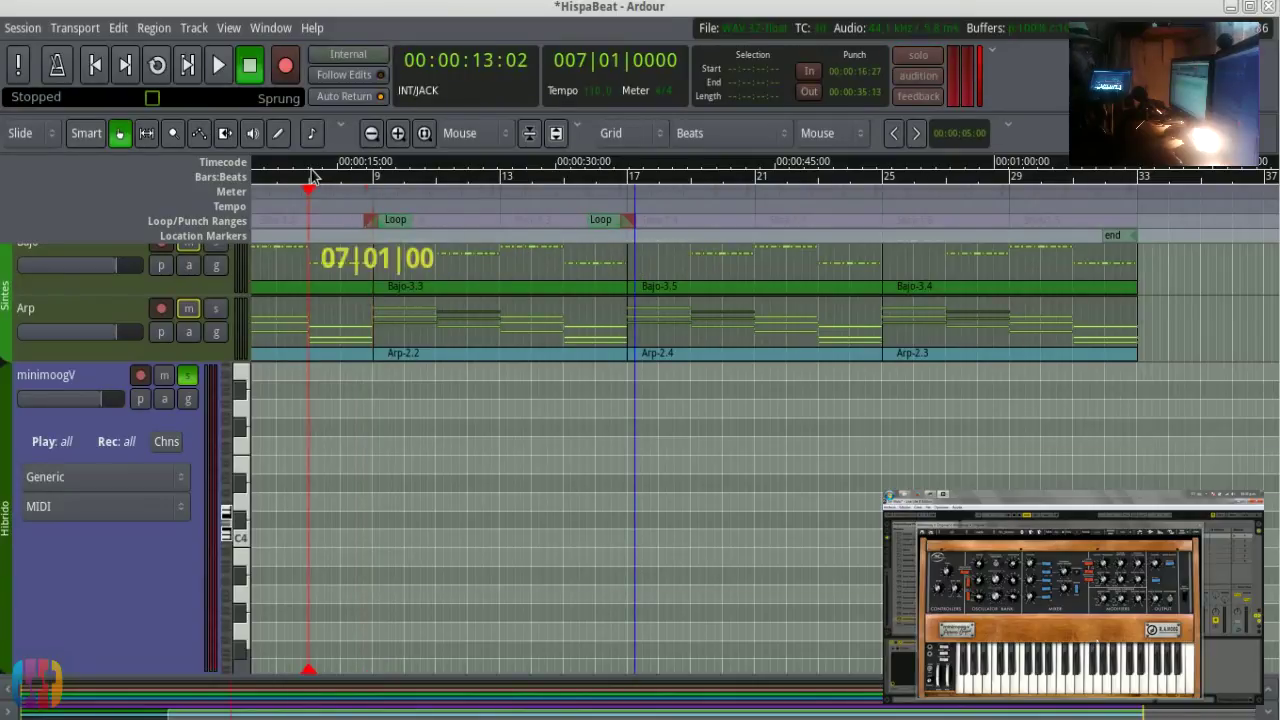
{"action": "scroll", "coordinate": [336, 306], "scroll_direction": "left", "scroll_amount": 2}
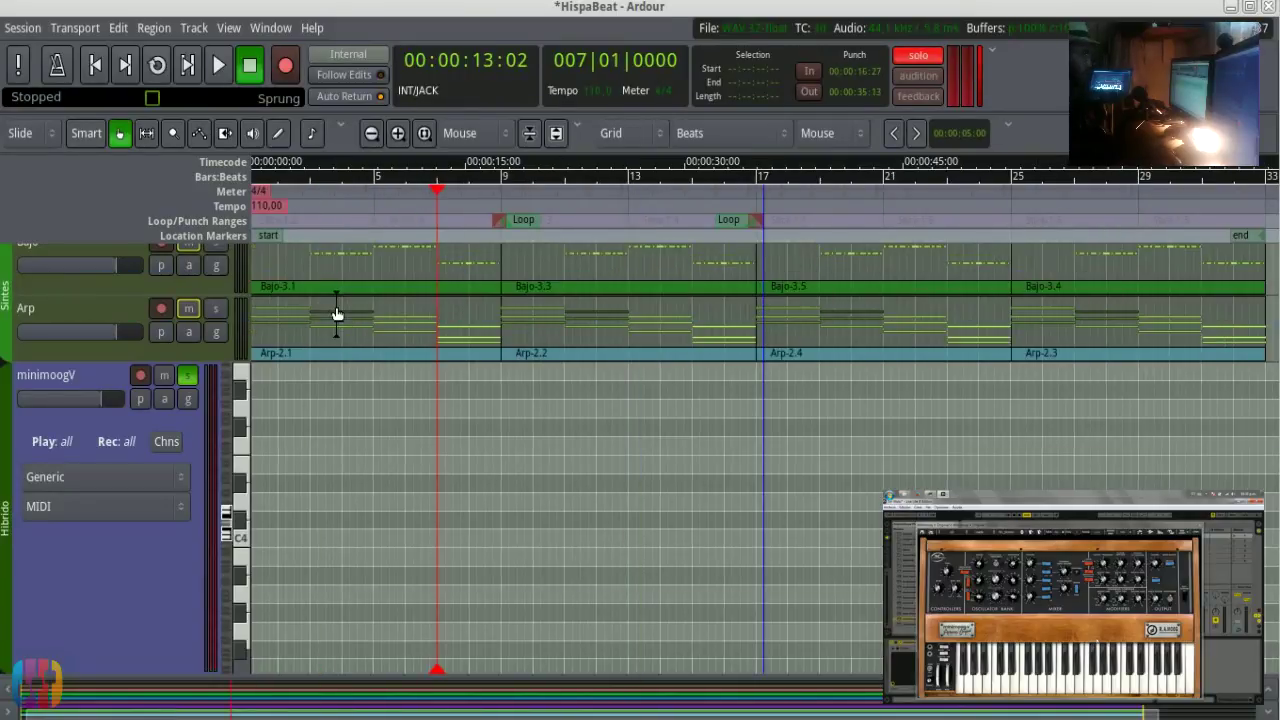
{"action": "left_click", "coordinate": [83, 28]}
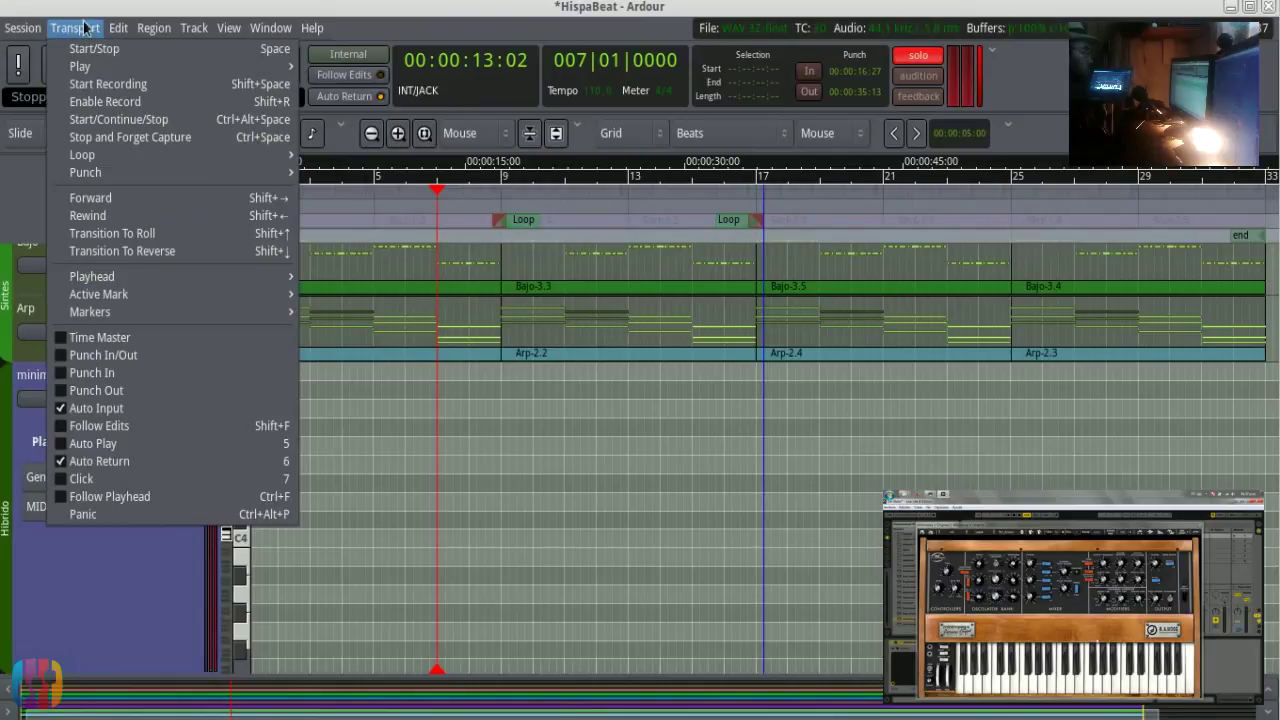
{"action": "left_click", "coordinate": [90, 372]}
{"action": "left_click", "coordinate": [141, 376]}
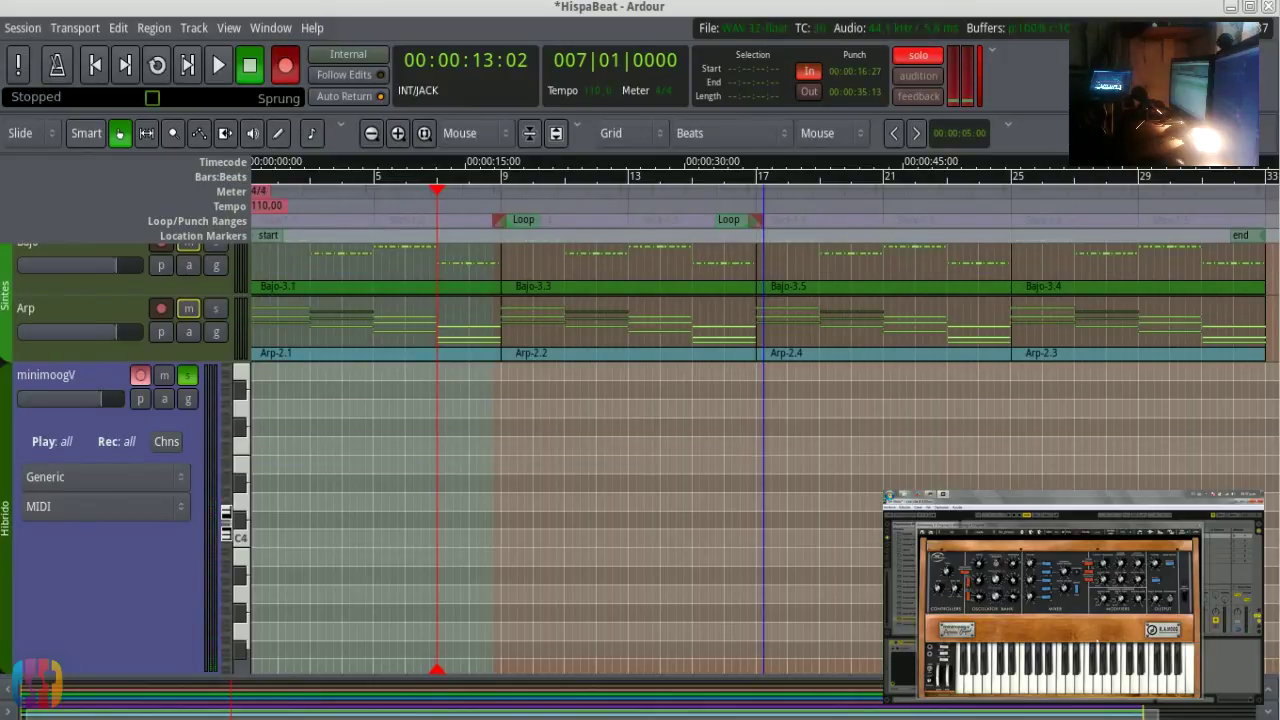
- Clear the solo, enable the metronome and record a MIDI take on the minimoogV track, rolling from bar 7 to past bar 19
{"action": "key", "text": "space"}
{"action": "key", "text": "space"}
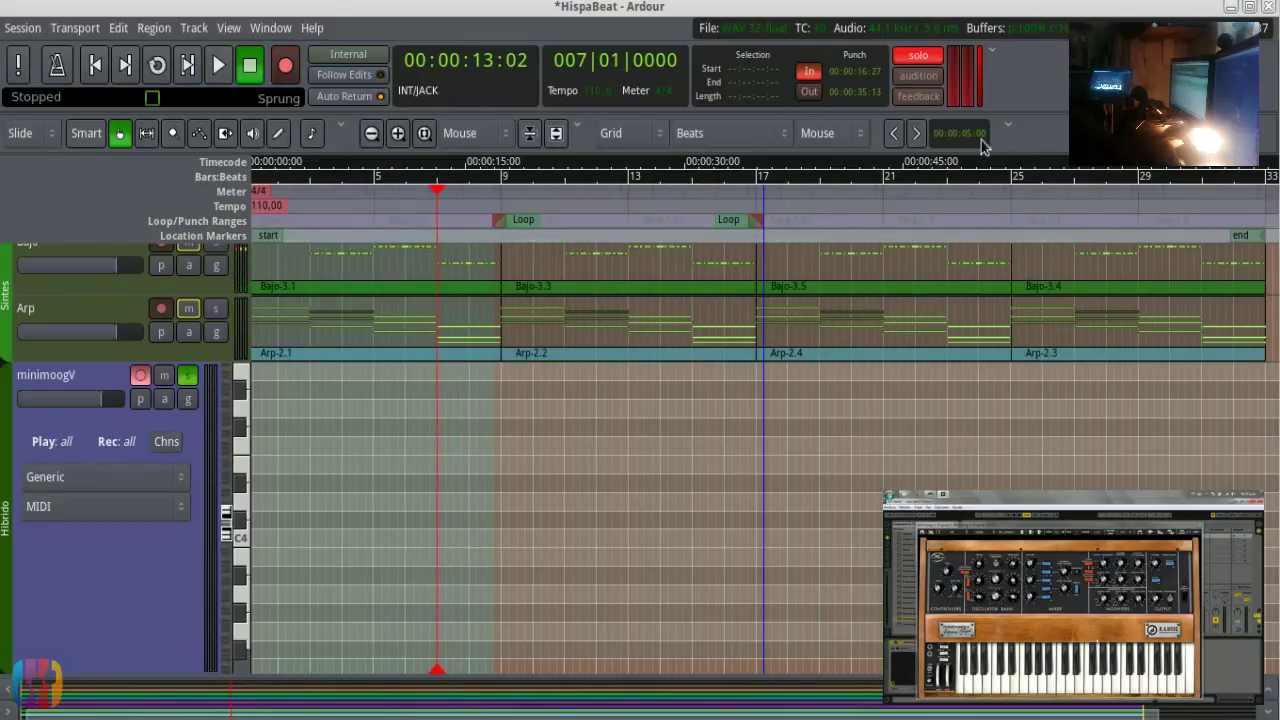
{"action": "left_click", "coordinate": [918, 55]}
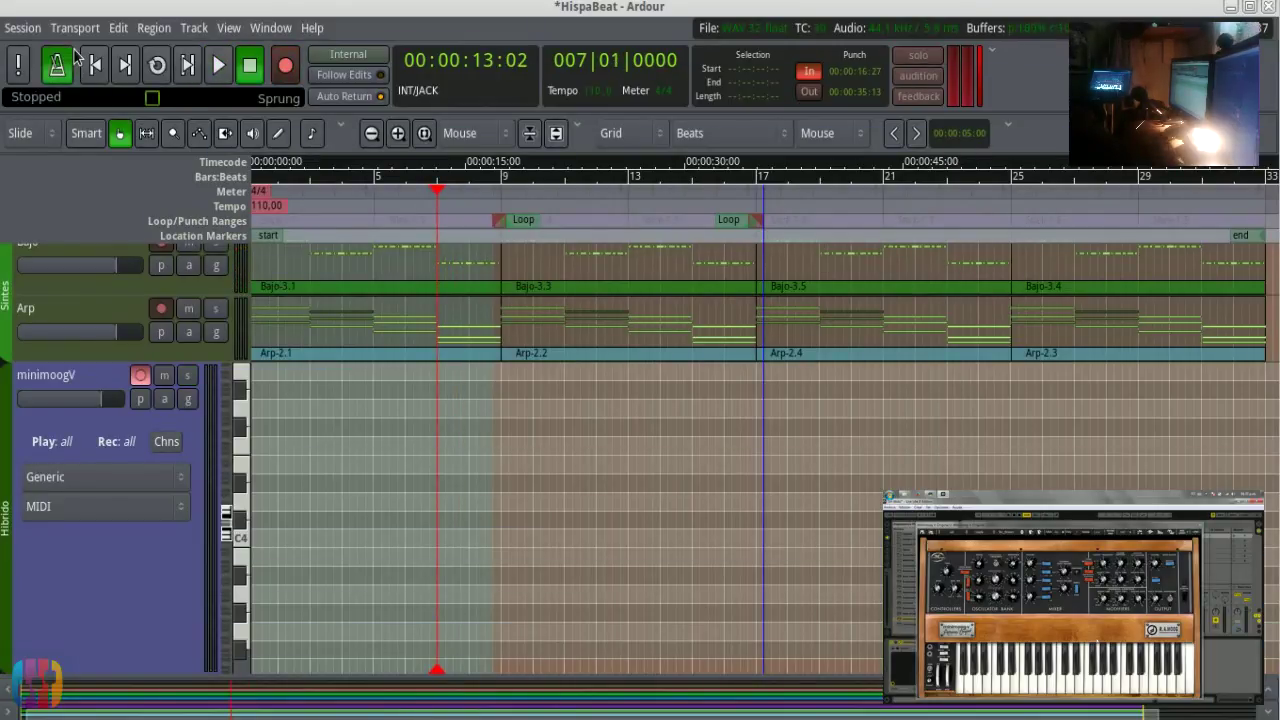
{"action": "key", "text": "space"}
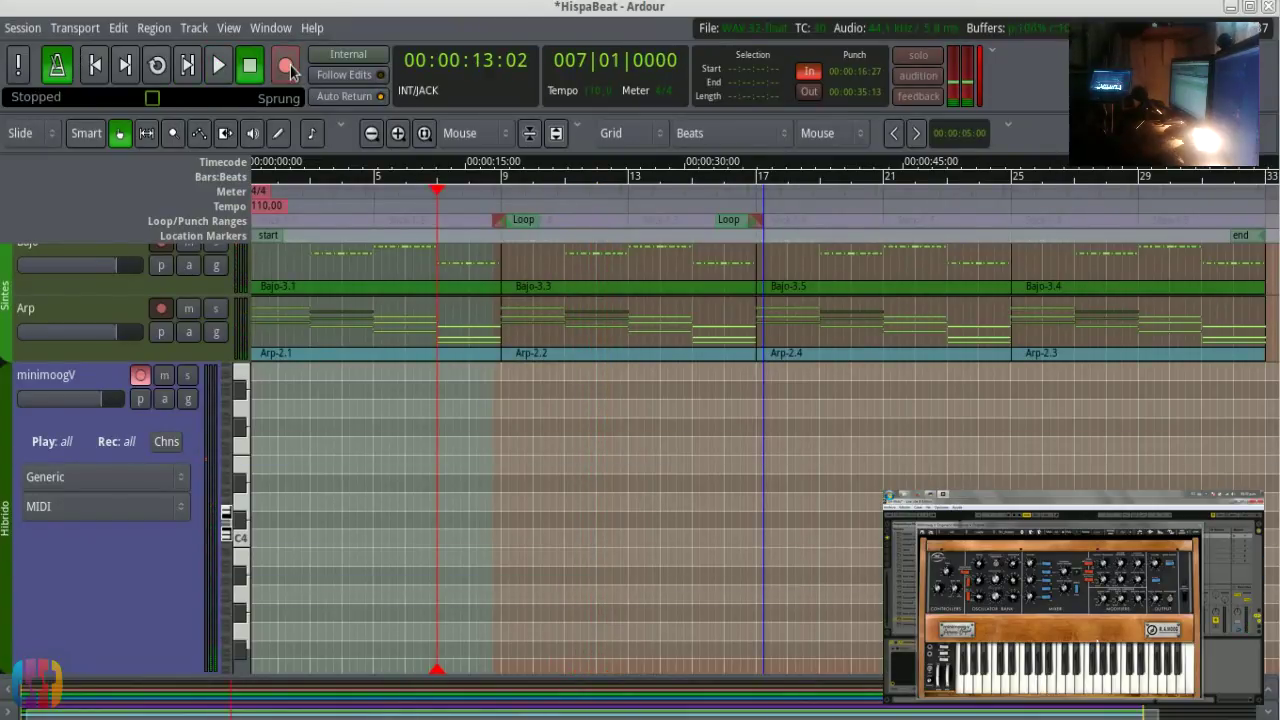
{"action": "key", "text": "space"}
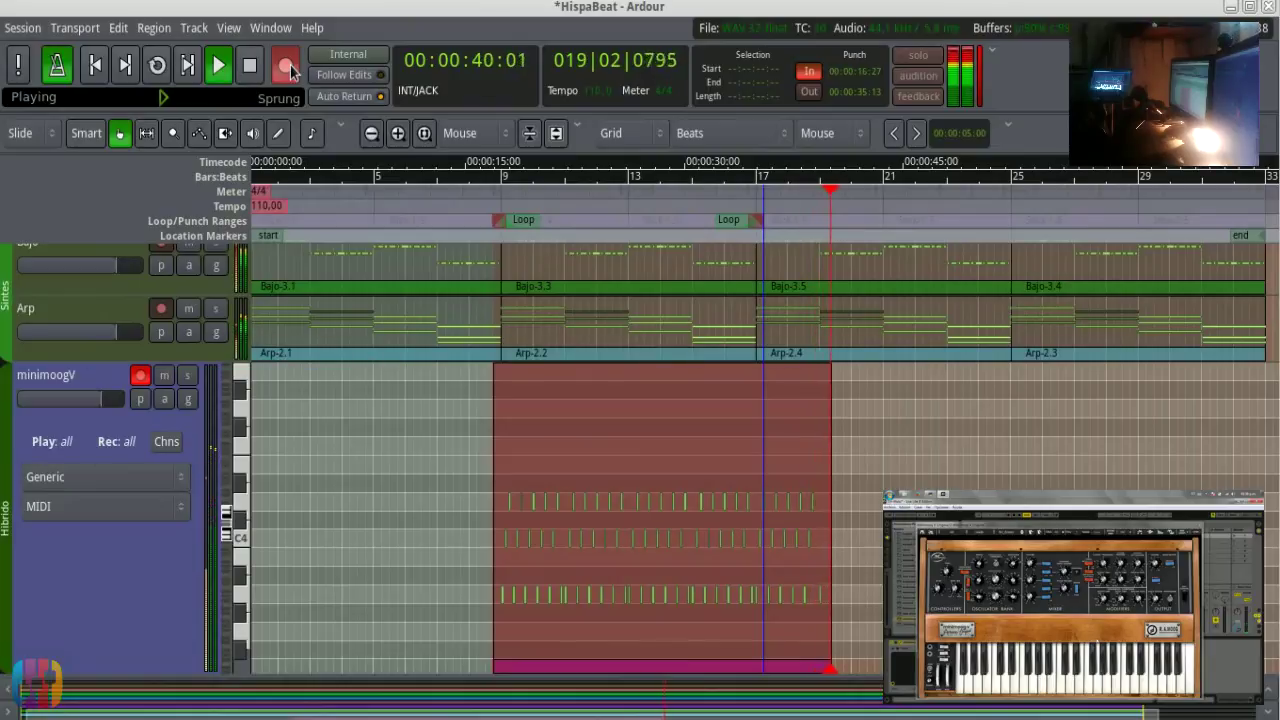
{"action": "key", "text": "space"}
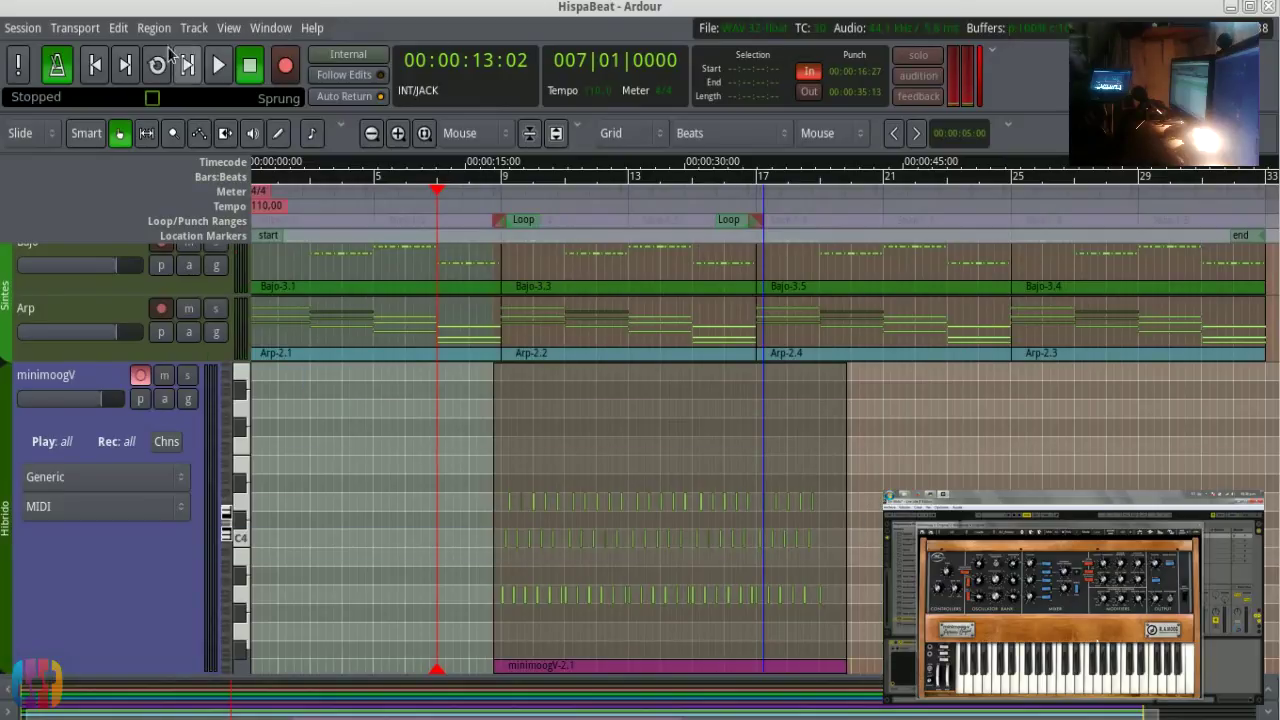
- Turn off Punch In and trim the recorded minimoogV region to run from bar 9 to bar 17
{"action": "left_click", "coordinate": [120, 28]}
{"action": "mouse_move", "coordinate": [75, 28]}
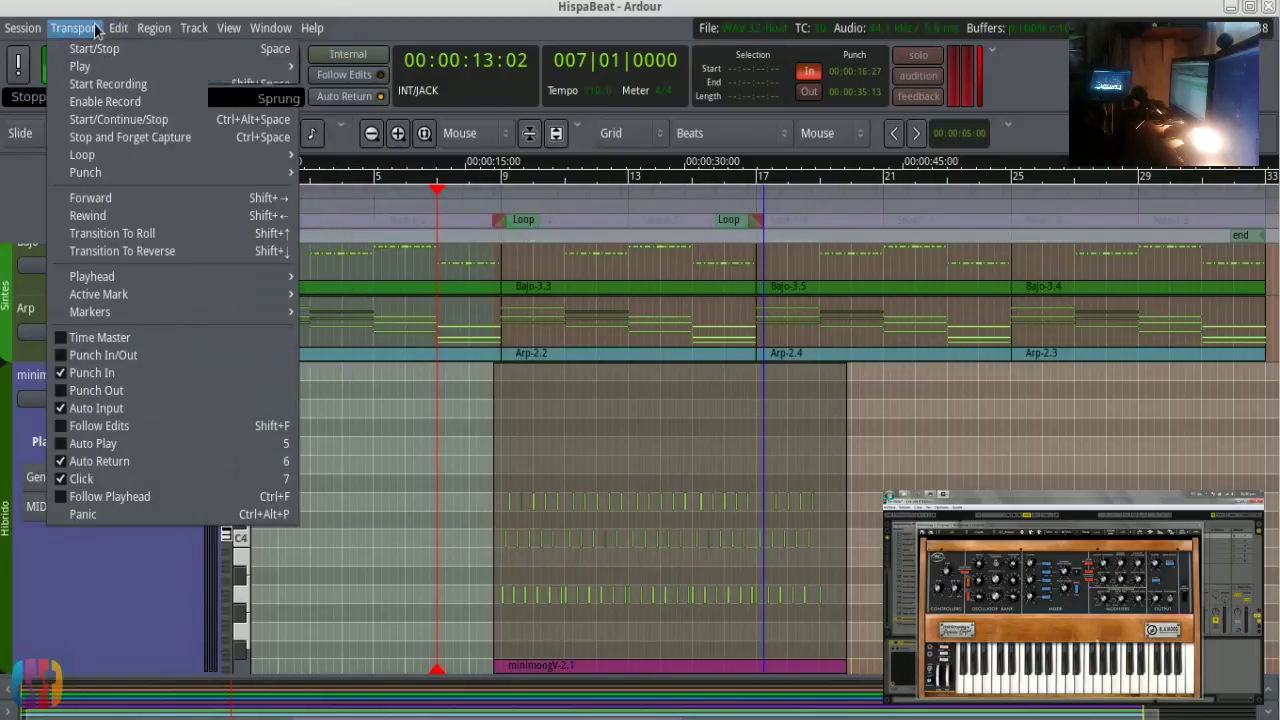
{"action": "left_click", "coordinate": [140, 373]}
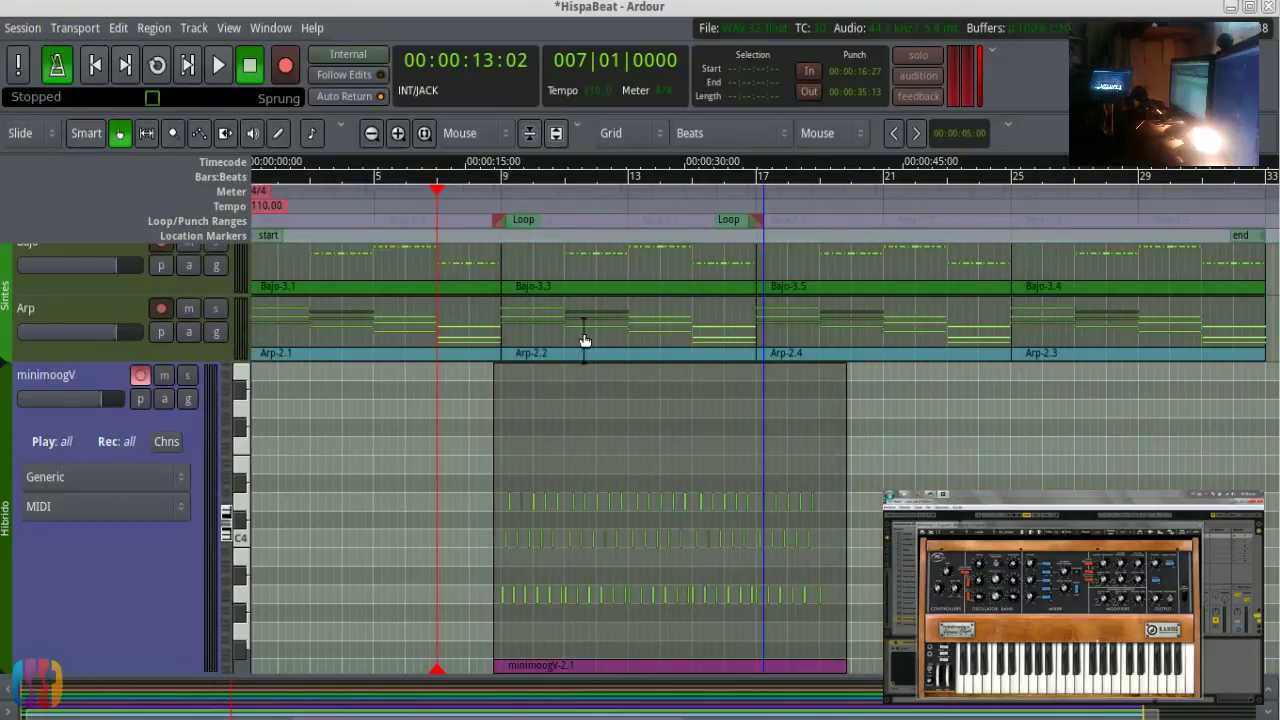
{"action": "left_click_drag", "start_coordinate": [848, 460], "coordinate": [741, 457]}
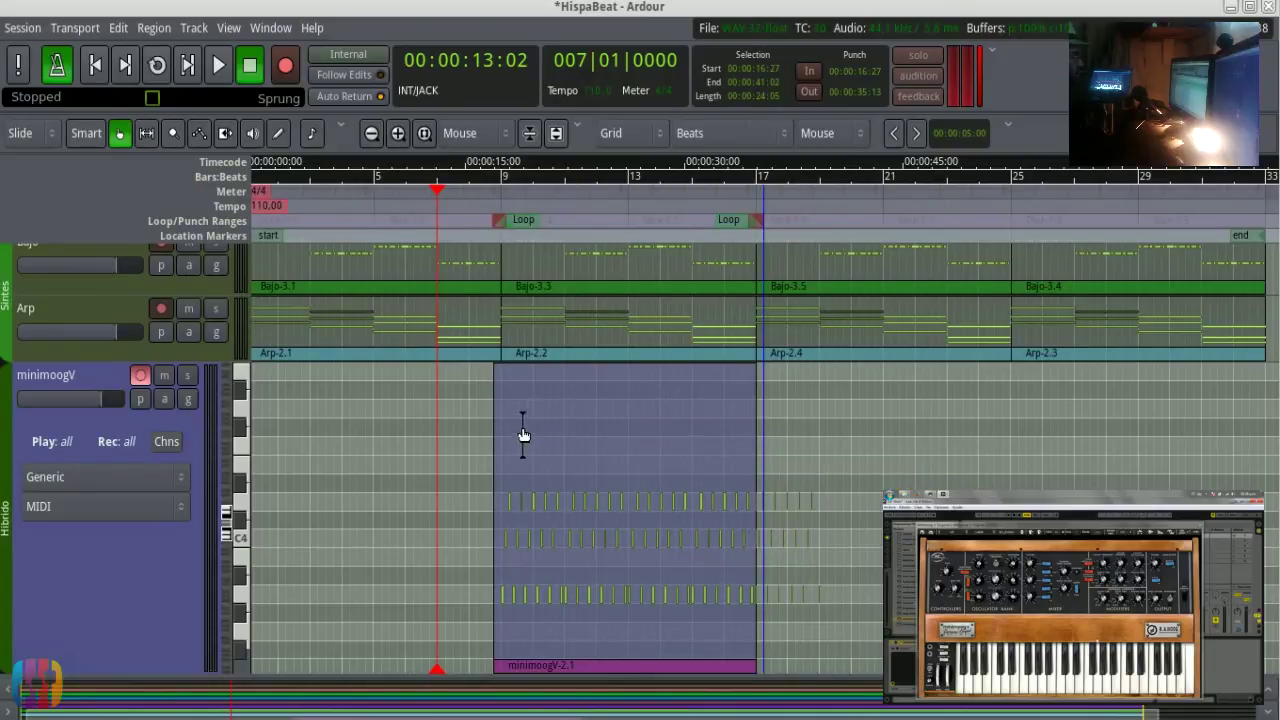
{"action": "left_click_drag", "start_coordinate": [503, 426], "coordinate": [507, 430]}
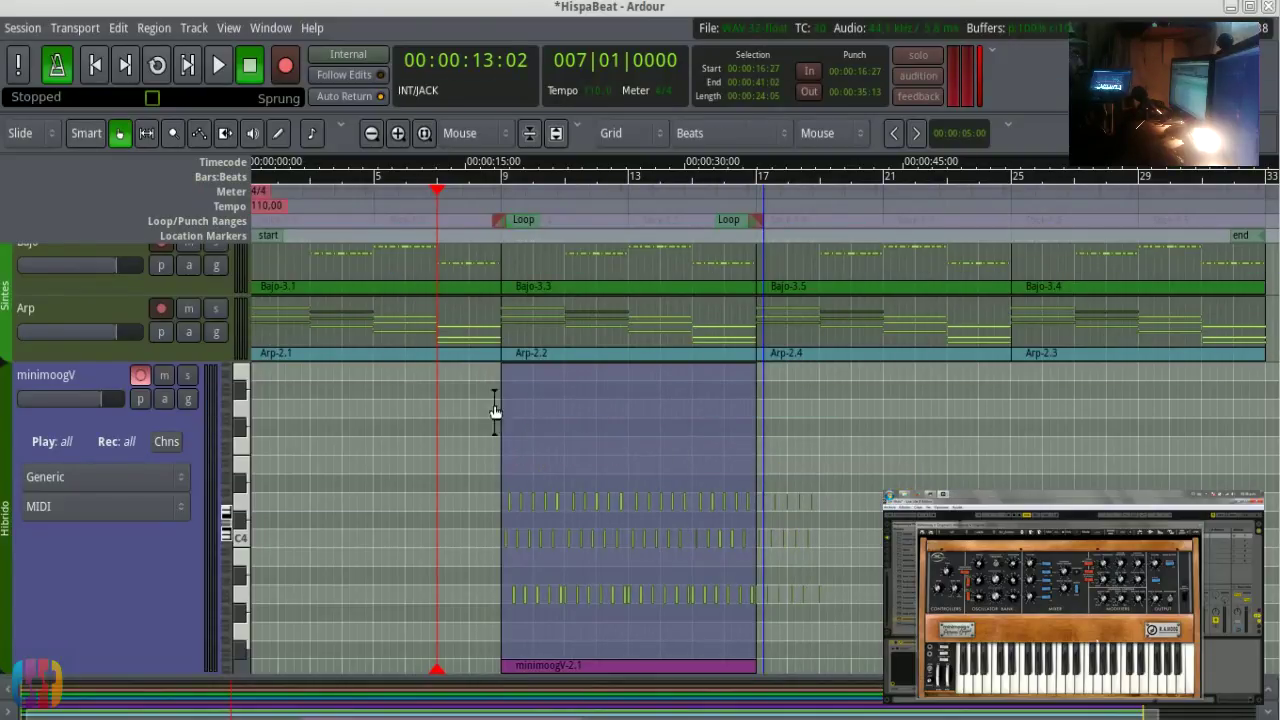
- Extend the recorded region's start back to beat 4 of bar 8, select its first A3 note for editing and undo the stray region
{"action": "scroll", "coordinate": [511, 536], "scroll_direction": "up", "scroll_amount": 2}
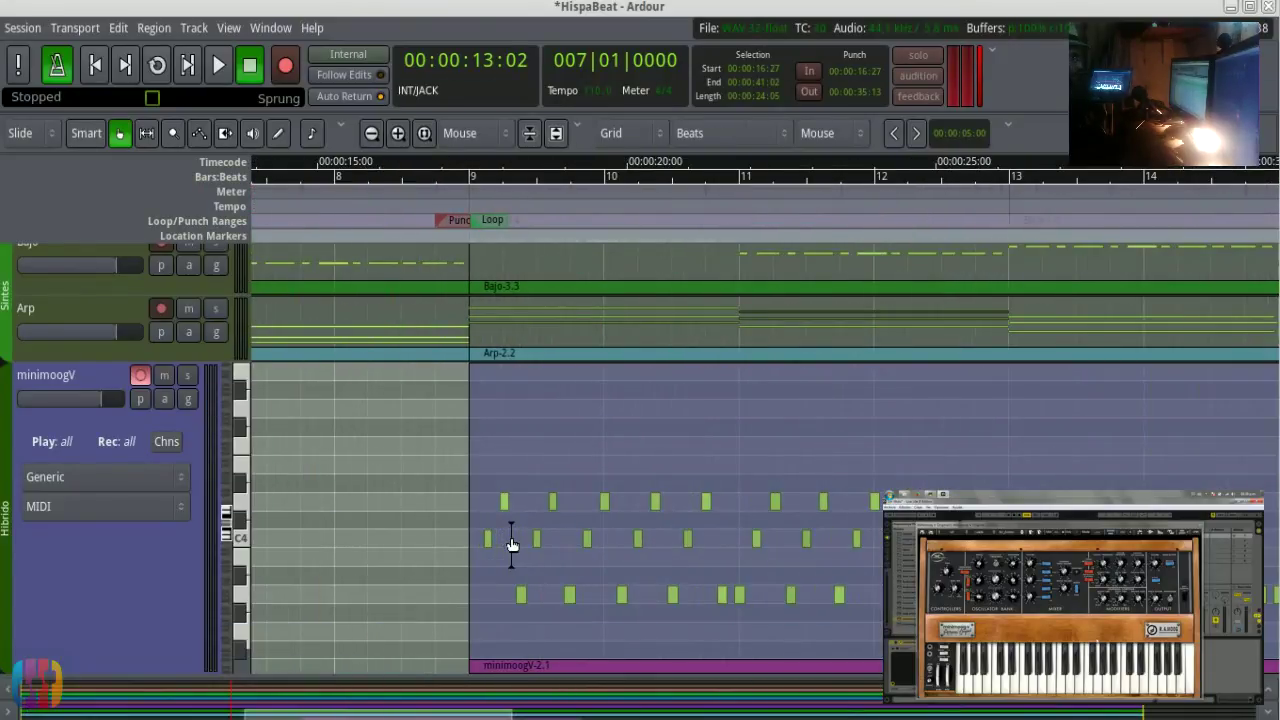
{"action": "left_click_drag", "start_coordinate": [477, 529], "coordinate": [449, 522]}
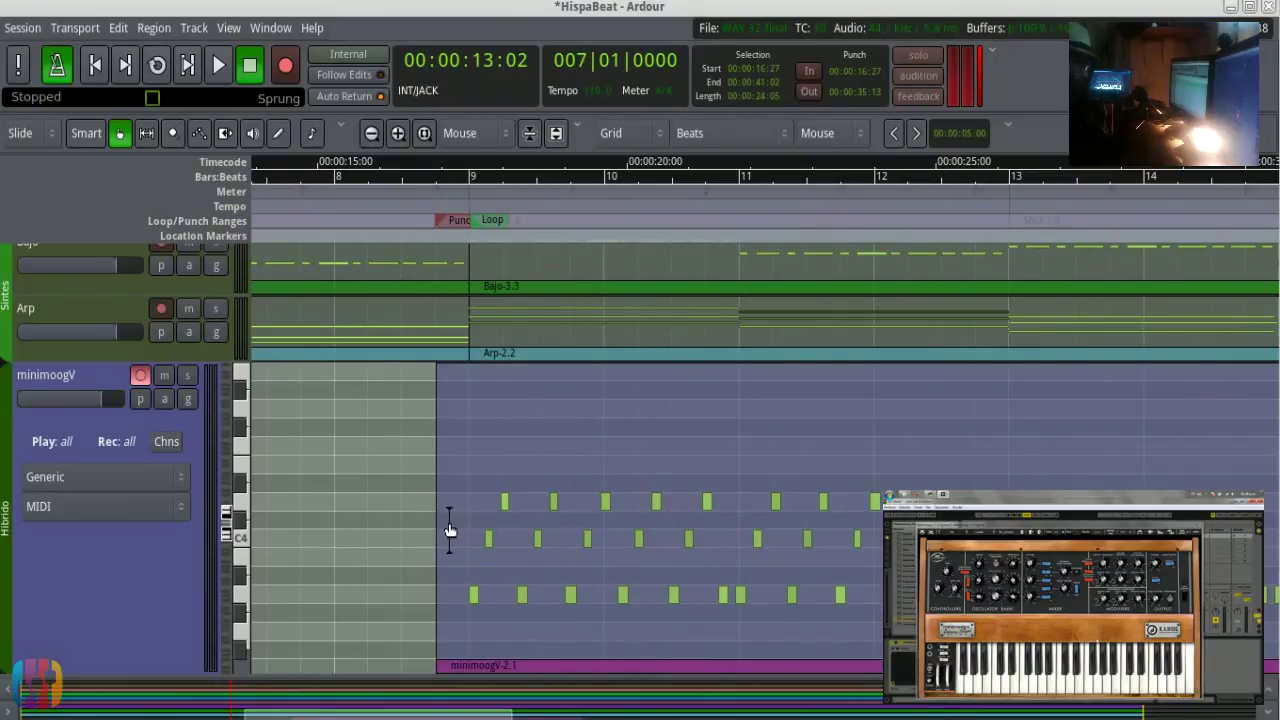
{"action": "key", "text": "e"}
{"action": "left_click", "coordinate": [474, 594]}
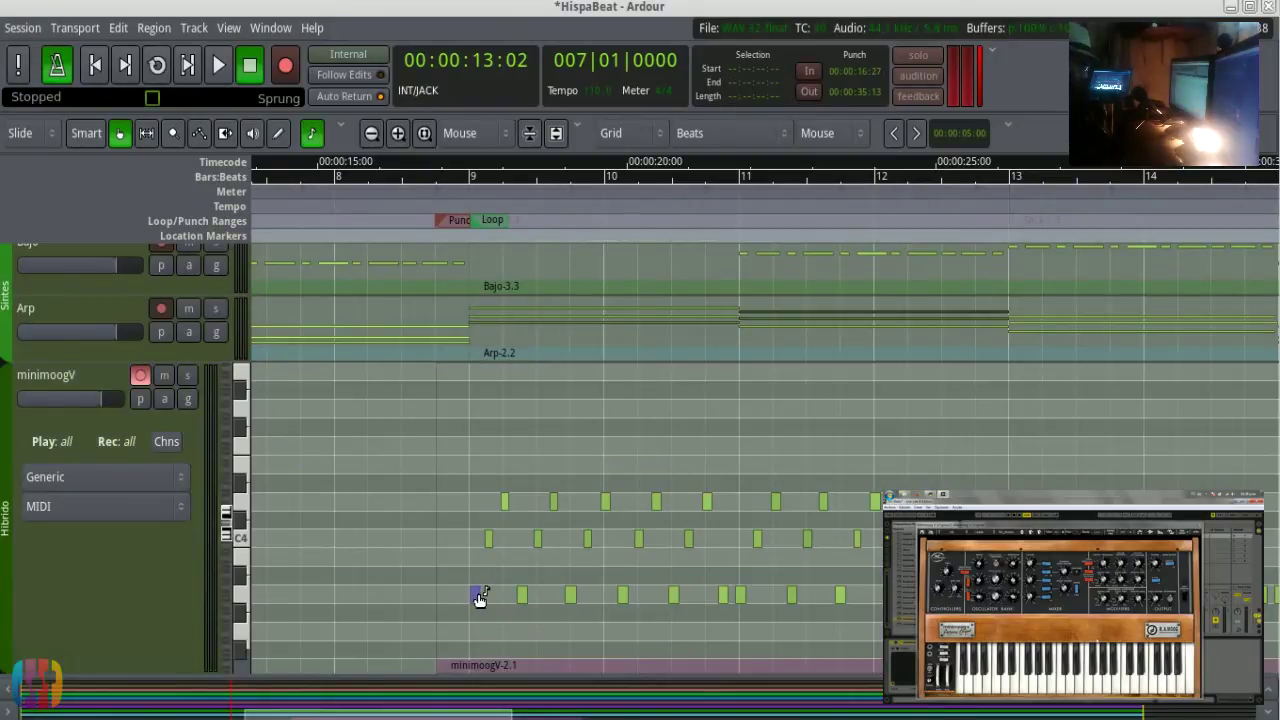
{"action": "left_click", "coordinate": [424, 509]}
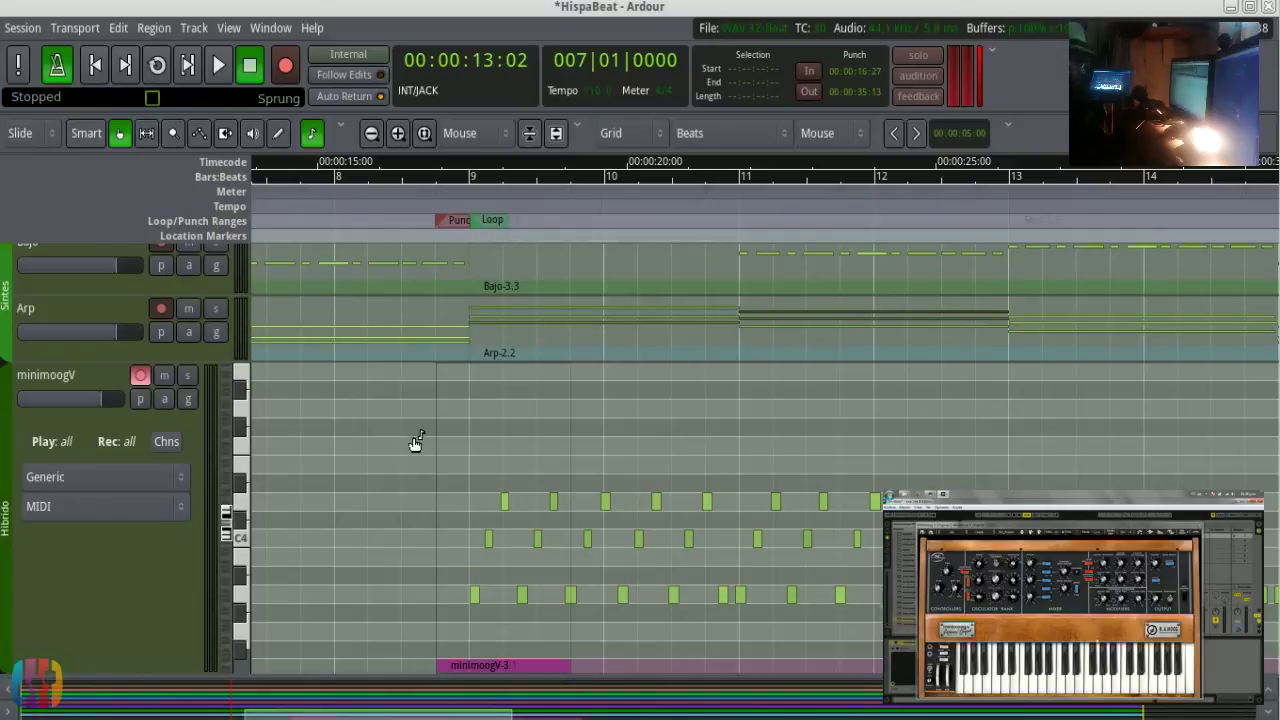
{"action": "key", "text": "ctrl+z"}
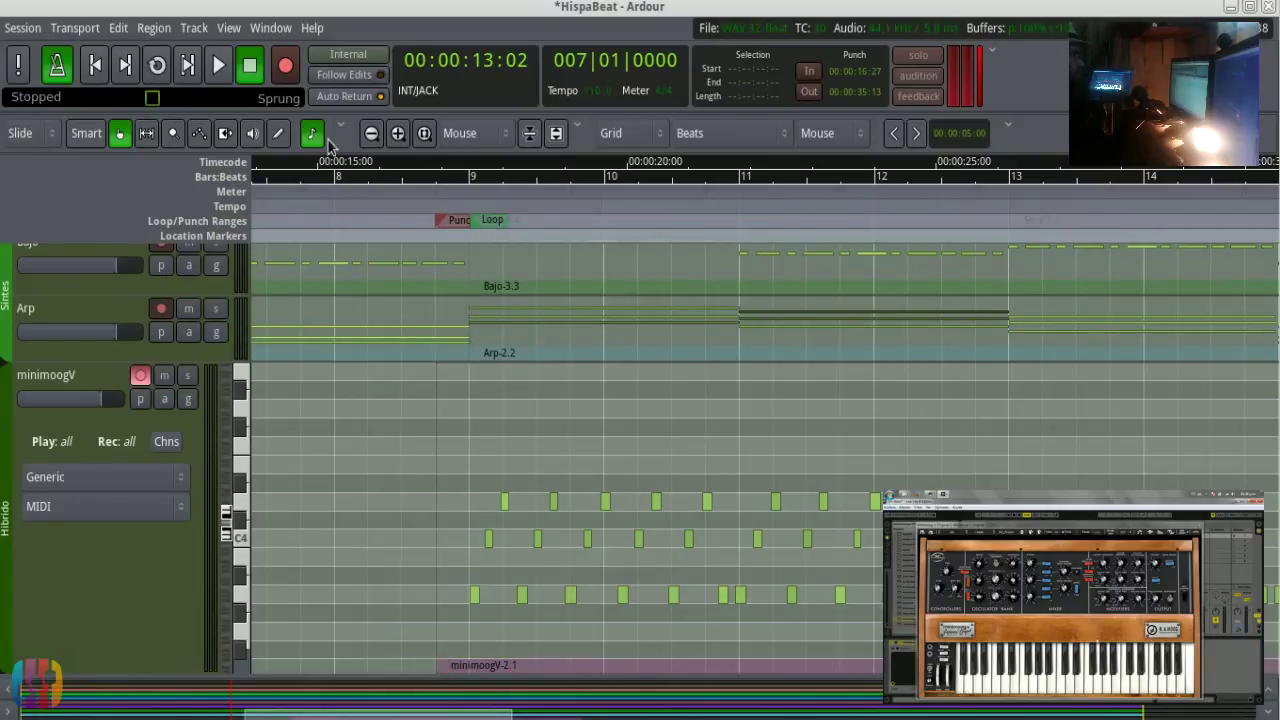
- Leave note editing and trim the recorded region's start to bar 9 again
{"action": "left_click", "coordinate": [311, 133]}
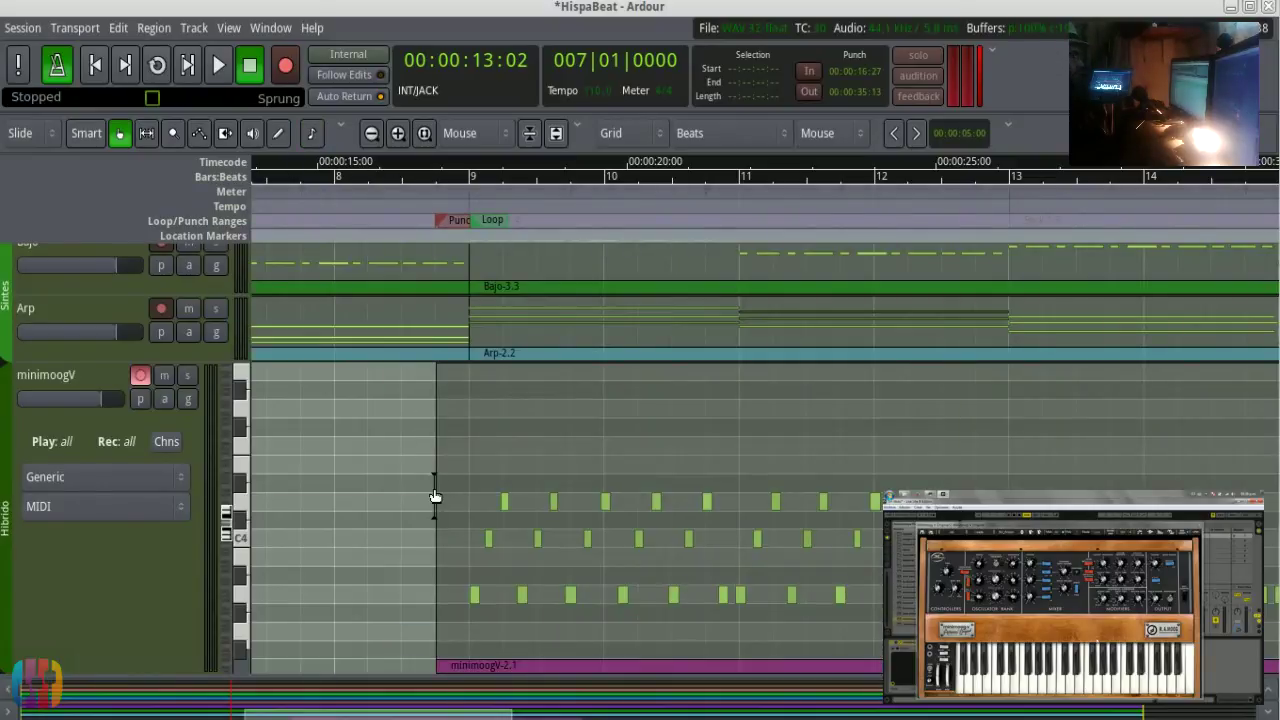
{"action": "left_click_drag", "start_coordinate": [434, 497], "coordinate": [506, 503]}
{"action": "key", "text": "minus"}
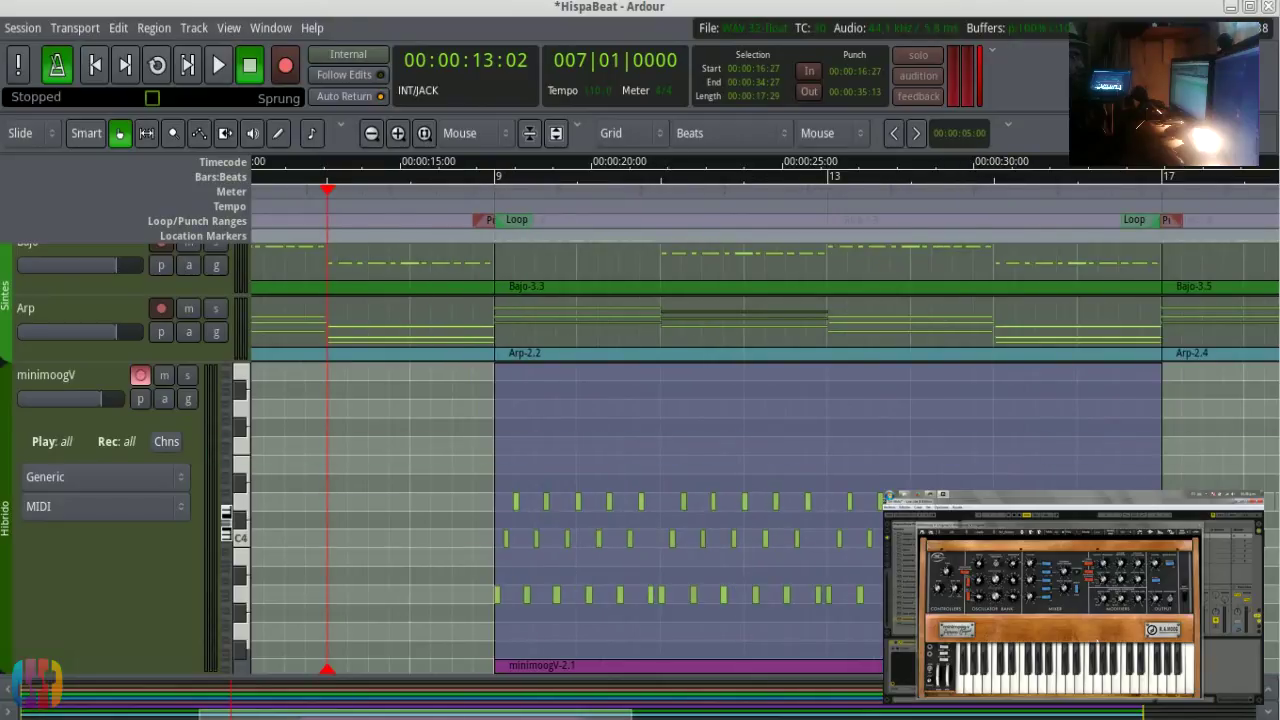
- Play the session from bar 9 to review the recorded part, and set the minimoogV track's height to Normal
{"action": "left_click", "coordinate": [494, 190]}
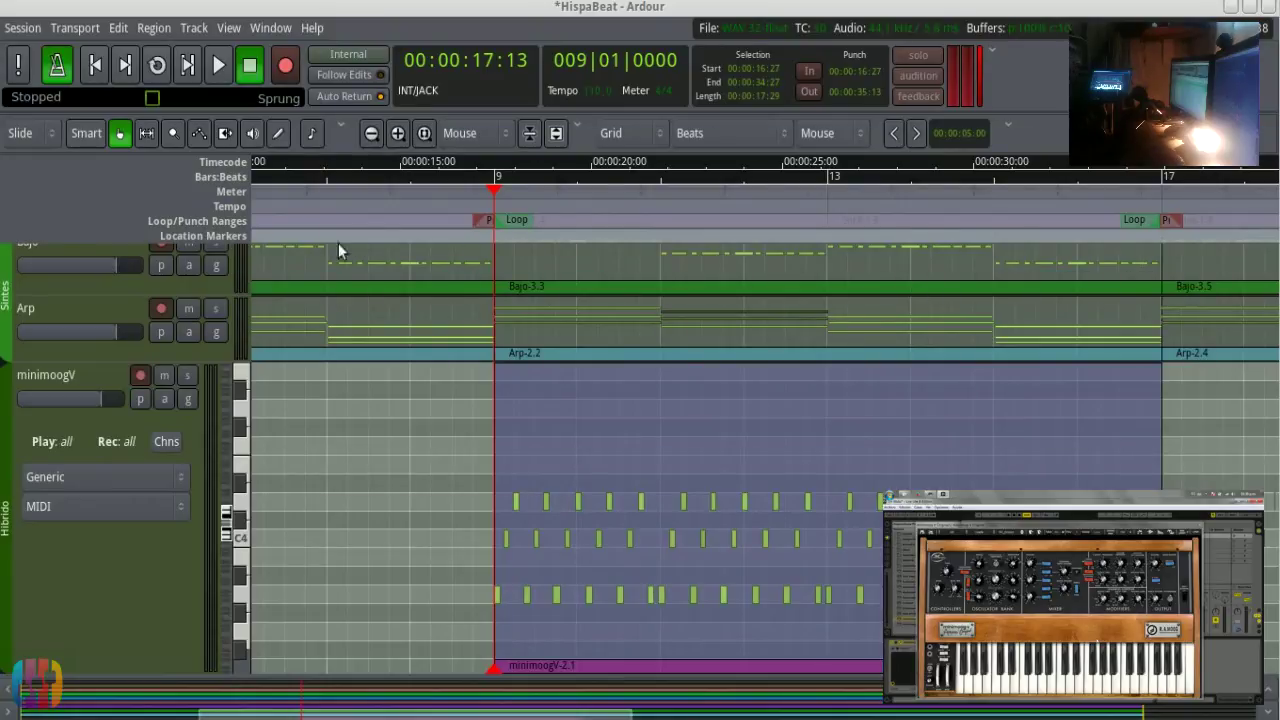
{"action": "key", "text": "space"}
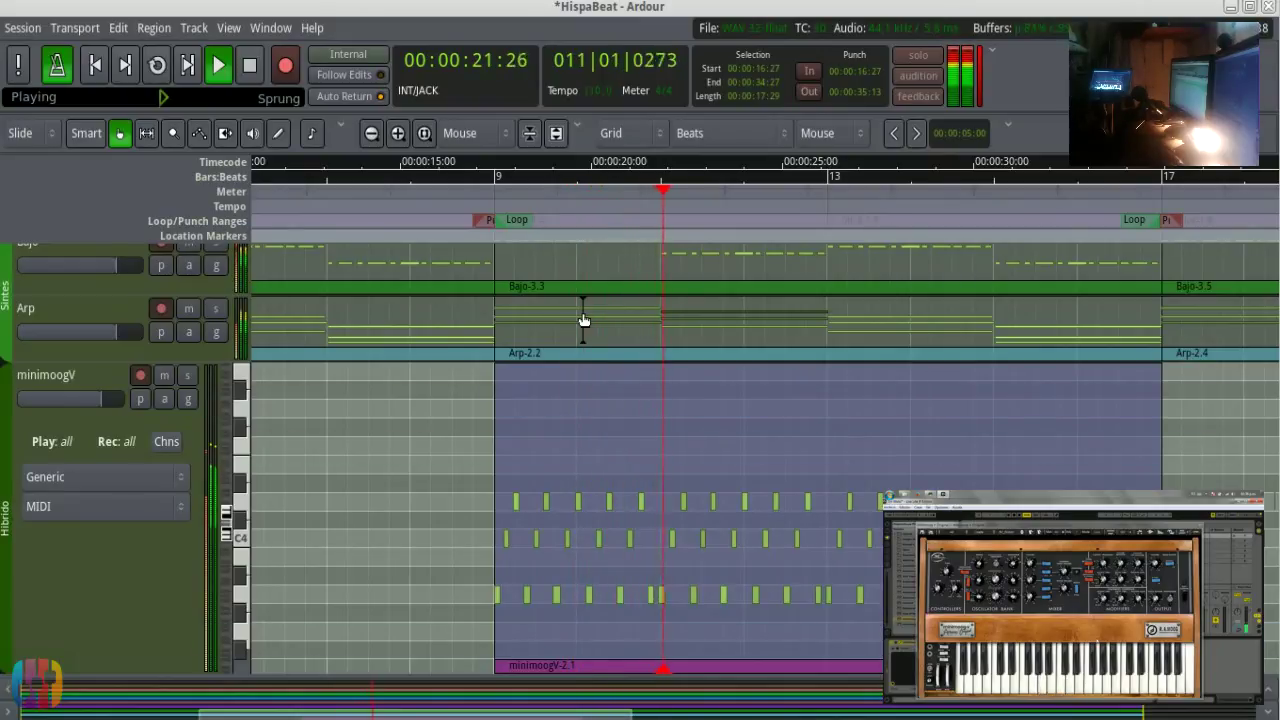
{"action": "left_click", "coordinate": [148, 564]}
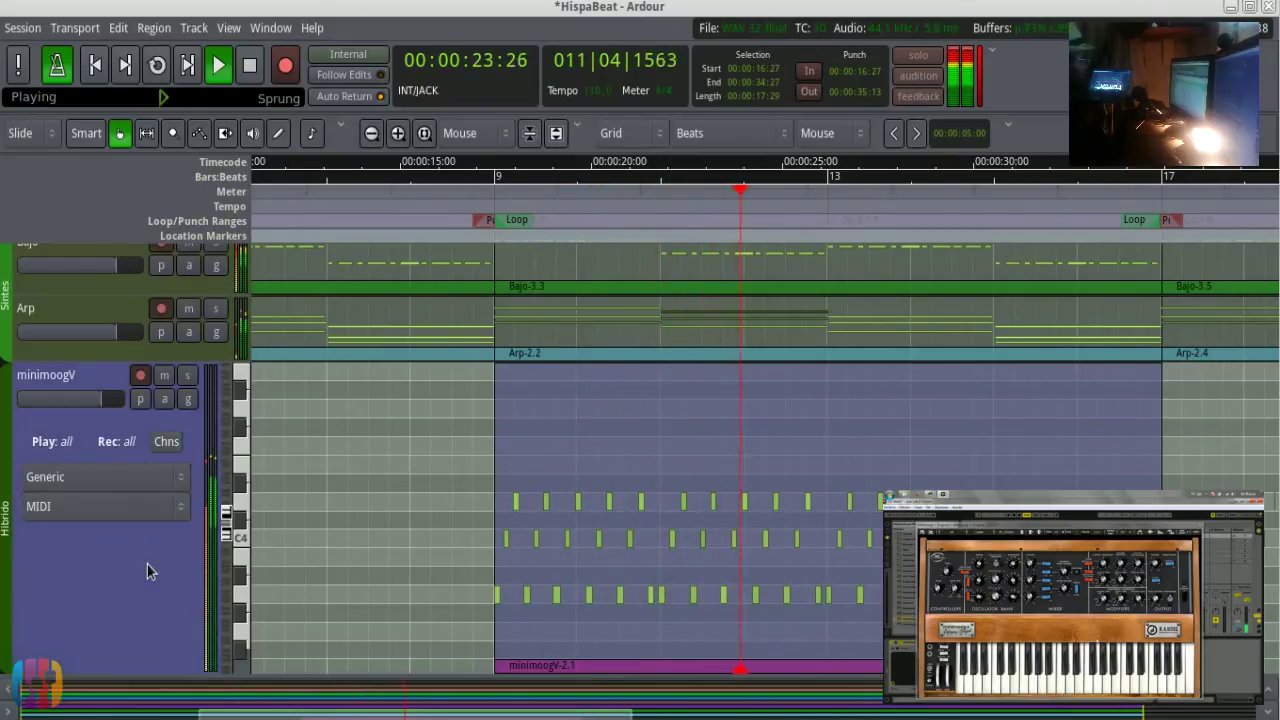
{"action": "right_click", "coordinate": [140, 553]}
{"action": "mouse_move", "coordinate": [200, 252]}
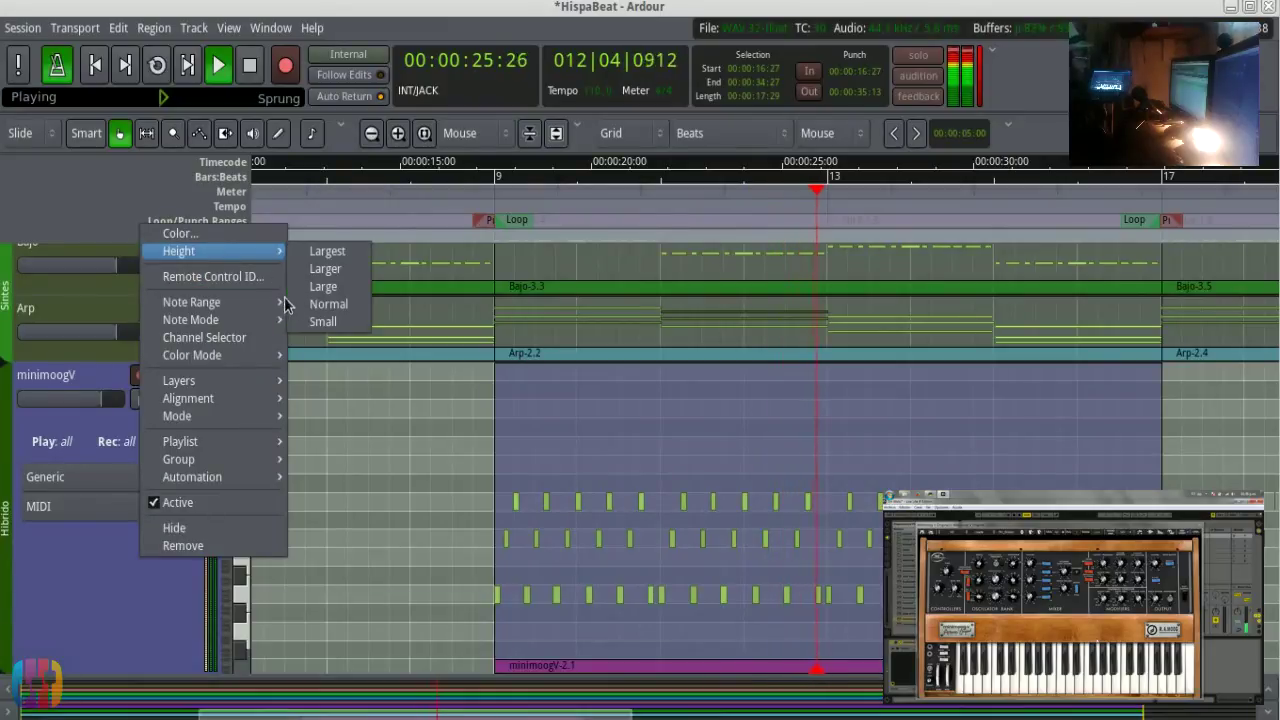
{"action": "left_click", "coordinate": [310, 300]}
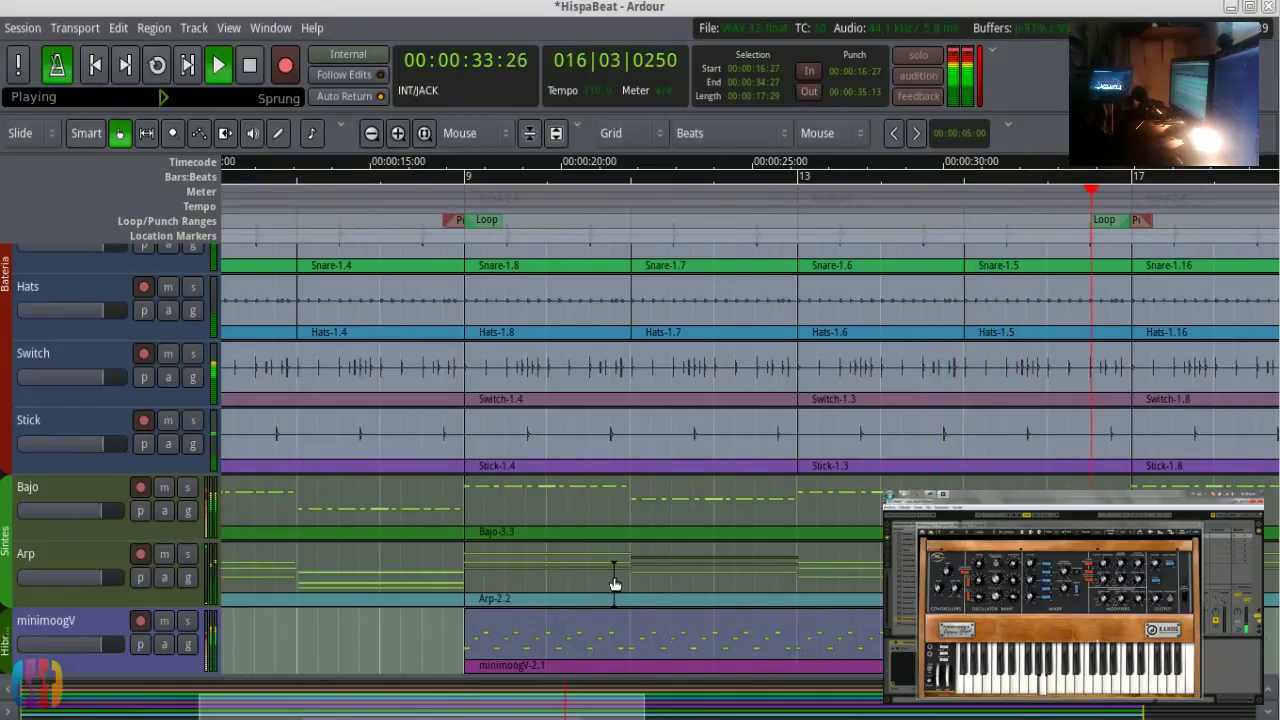
{"action": "key", "text": "space"}
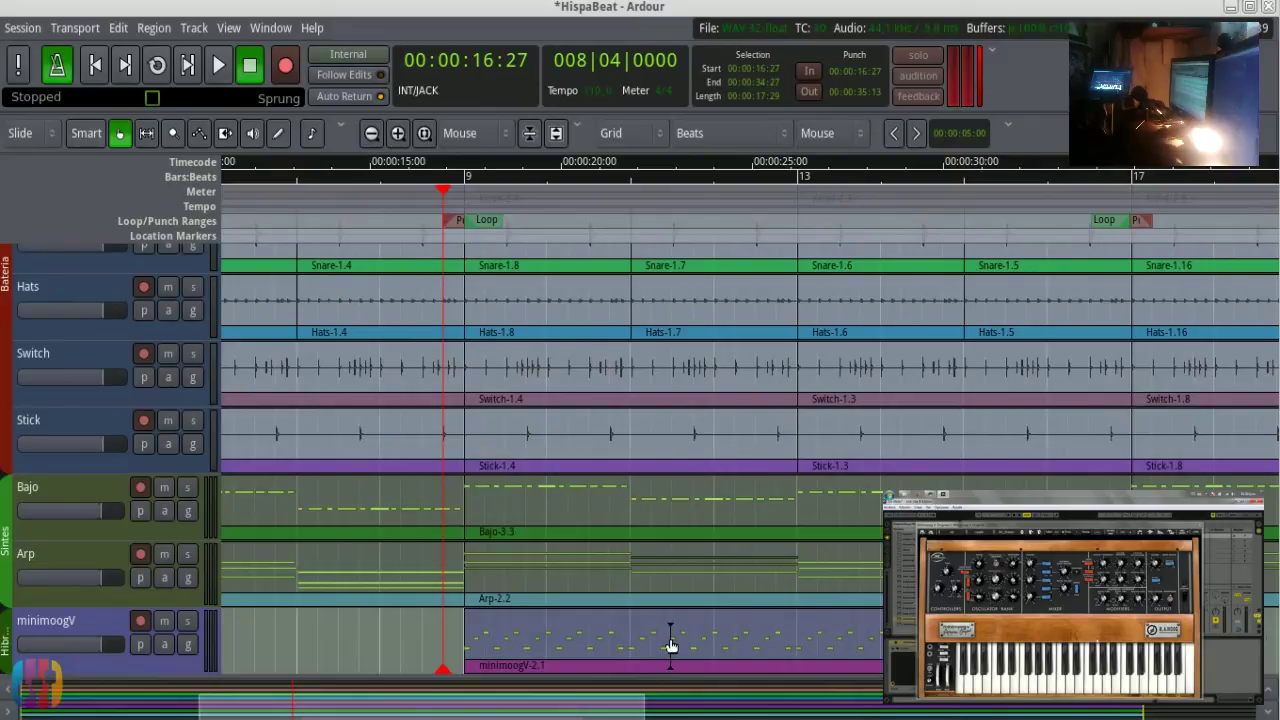
- Duplicate the minimoogV region, place the pair from bar 1, and duplicate both to fill bars 1 to 33, returning the playhead to the start
{"action": "scroll", "coordinate": [671, 645], "scroll_direction": "down", "scroll_amount": 2}
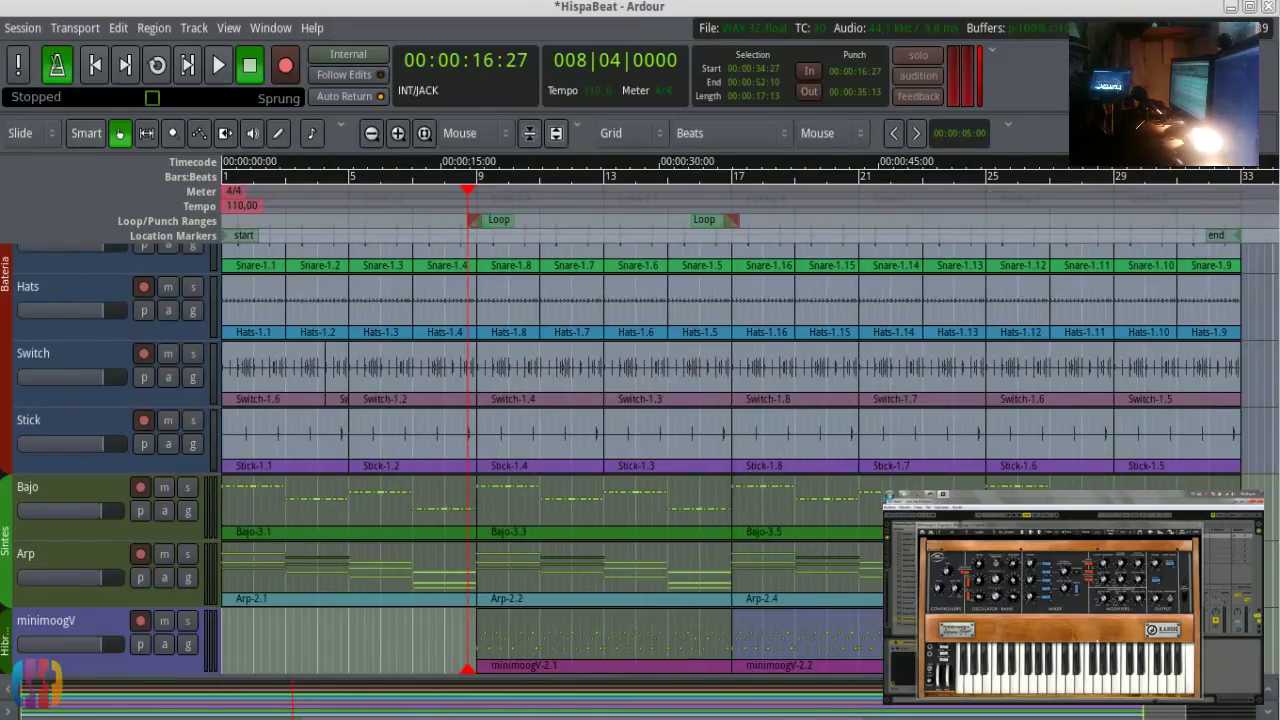
{"action": "left_click_drag", "start_coordinate": [671, 645], "coordinate": [229, 606]}
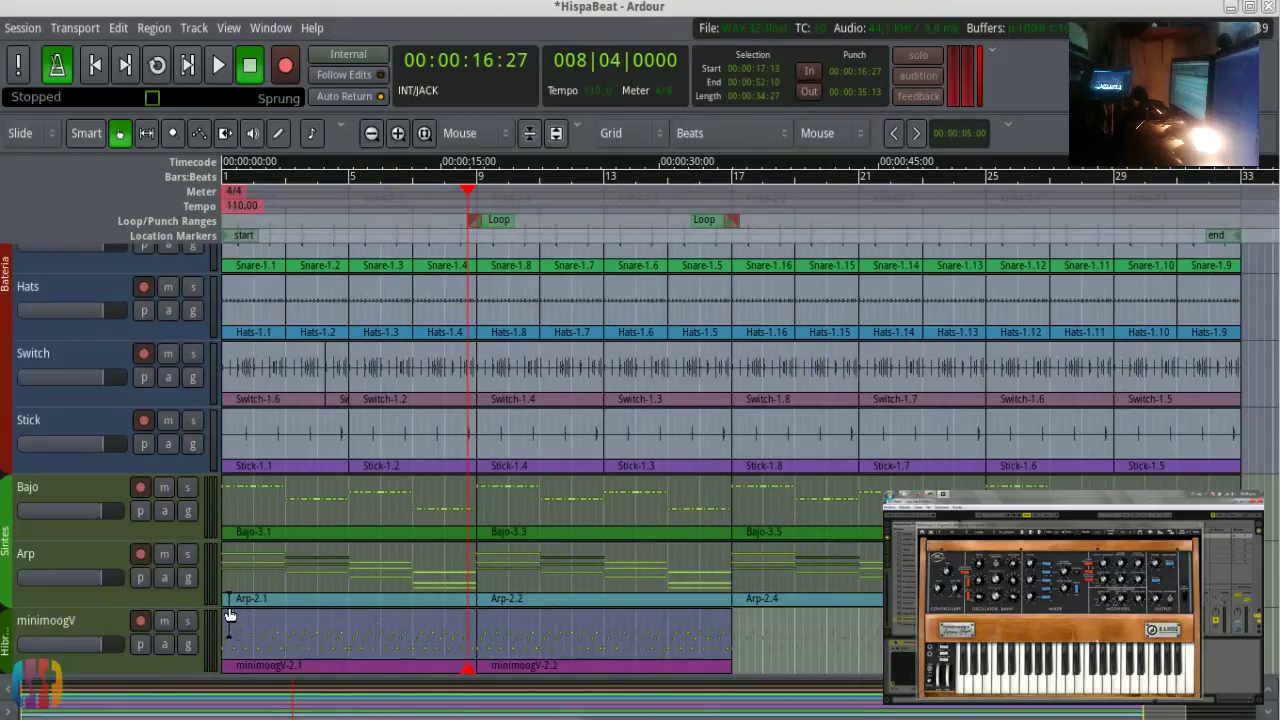
{"action": "key", "text": "ctrl+s"}
{"action": "key", "text": "alt+d"}
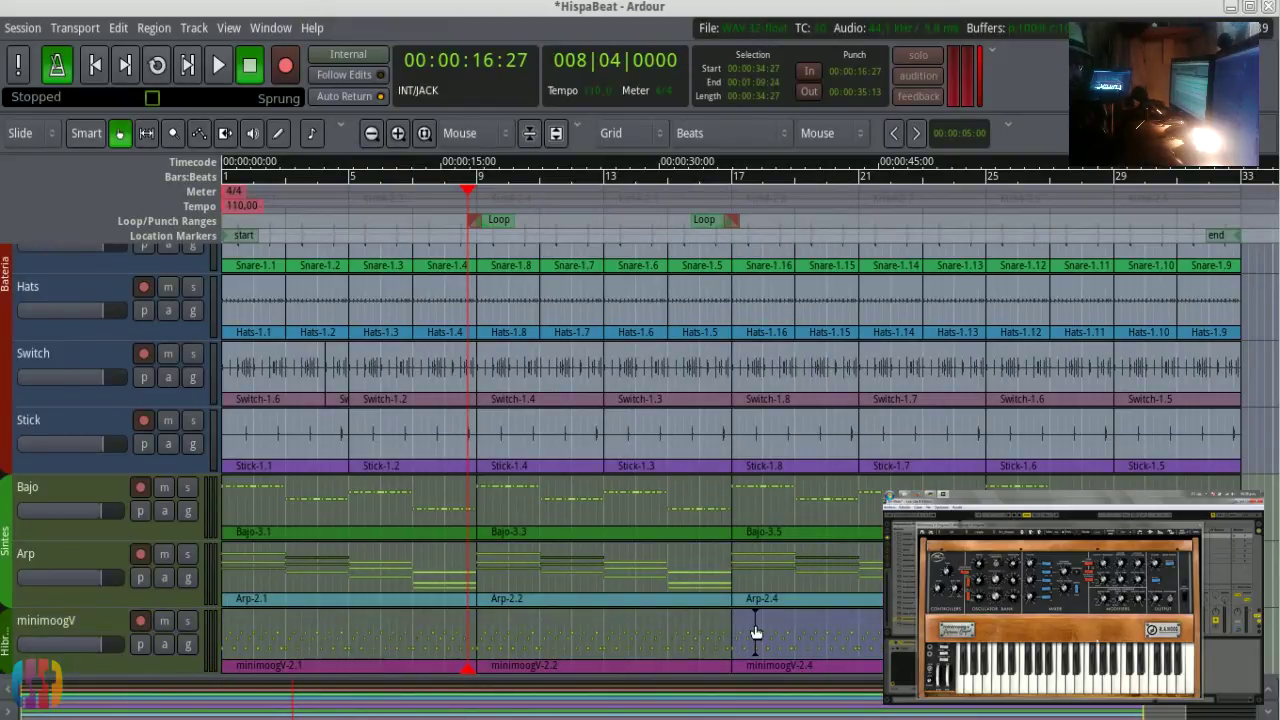
{"action": "key", "text": "Home"}
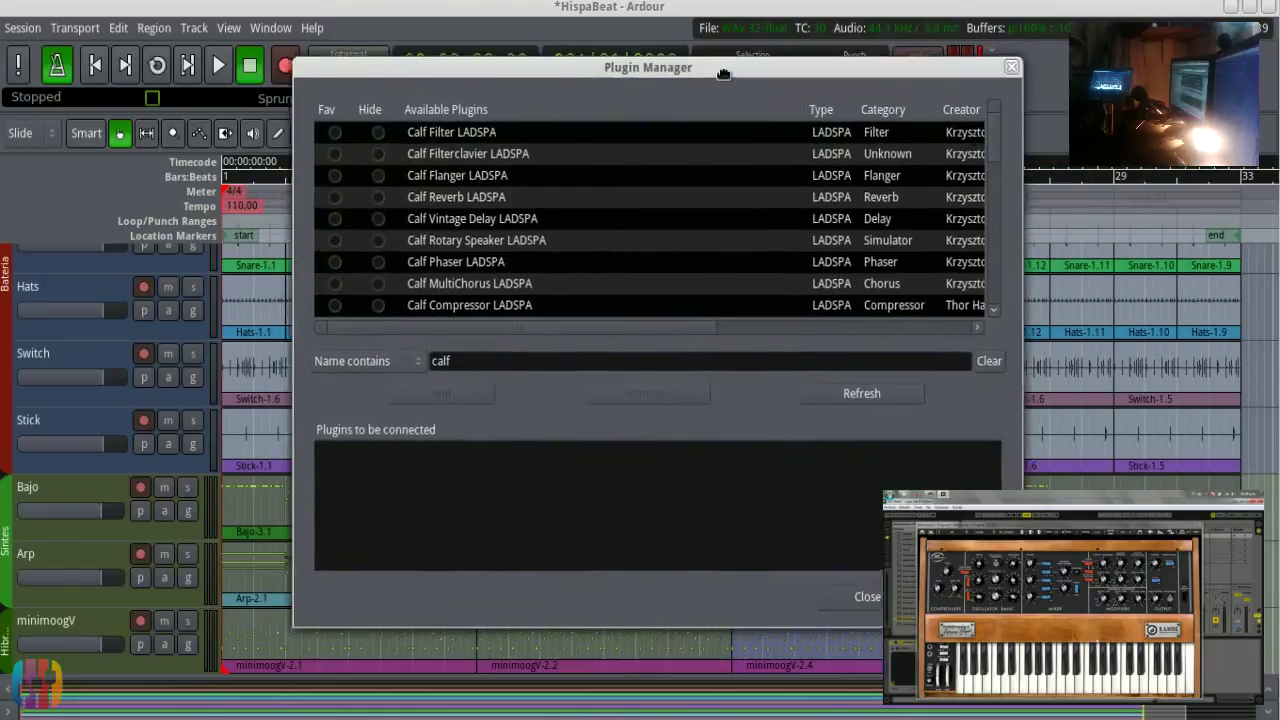
{"action": "type", "text": "delay"}
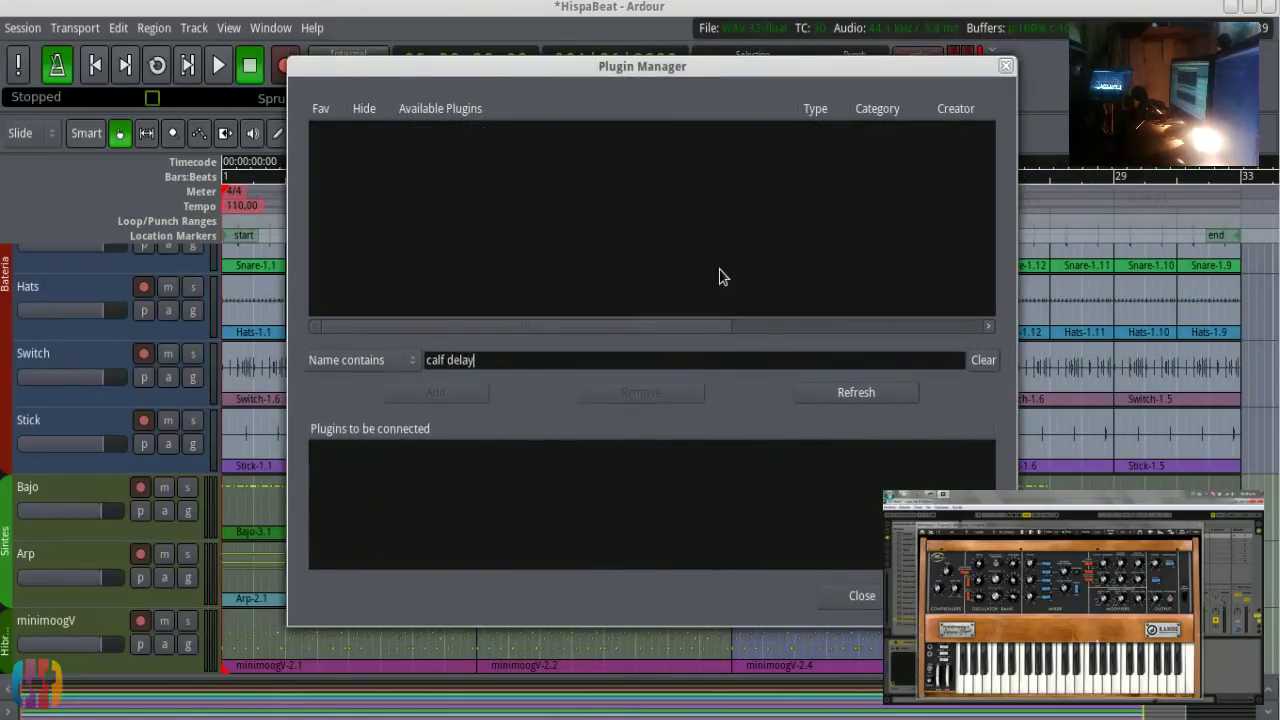
{"action": "key", "text": "BackSpace"}
{"action": "key", "text": "BackSpace"}
{"action": "key", "text": "BackSpace"}
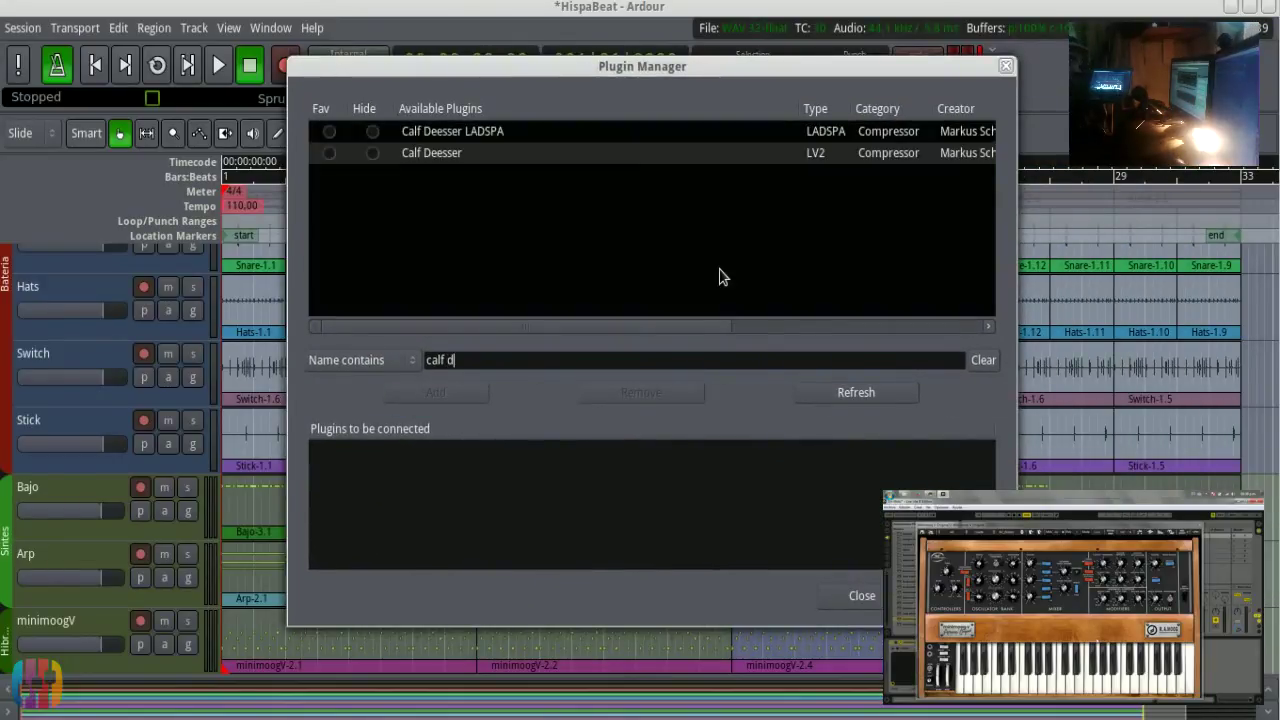
{"action": "key", "text": "BackSpace"}
- Filter the available plugins by the name "delay" and add the LV2 Calf Vintage Delay to the minimoogV track
{"action": "key", "text": "BackSpace"}
{"action": "key", "text": "BackSpace"}
{"action": "key", "text": "BackSpace"}
{"action": "key", "text": "BackSpace"}
{"action": "key", "text": "BackSpace"}
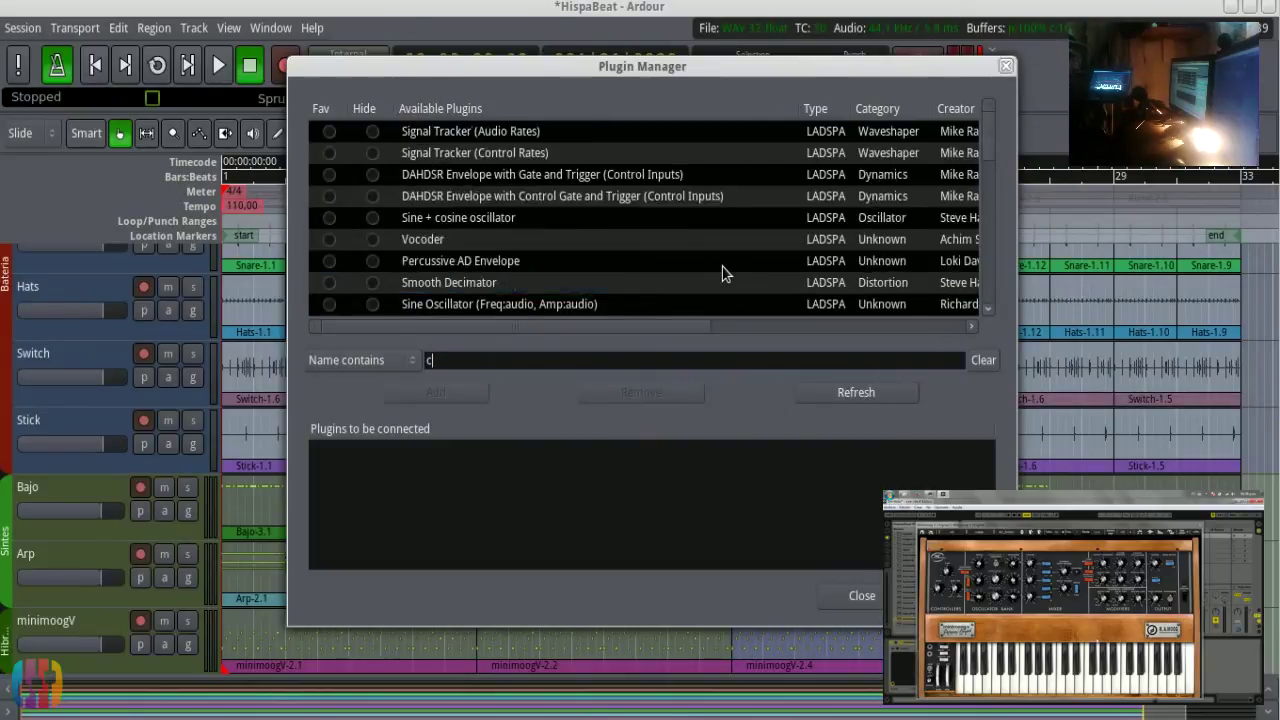
{"action": "type", "text": "delay"}
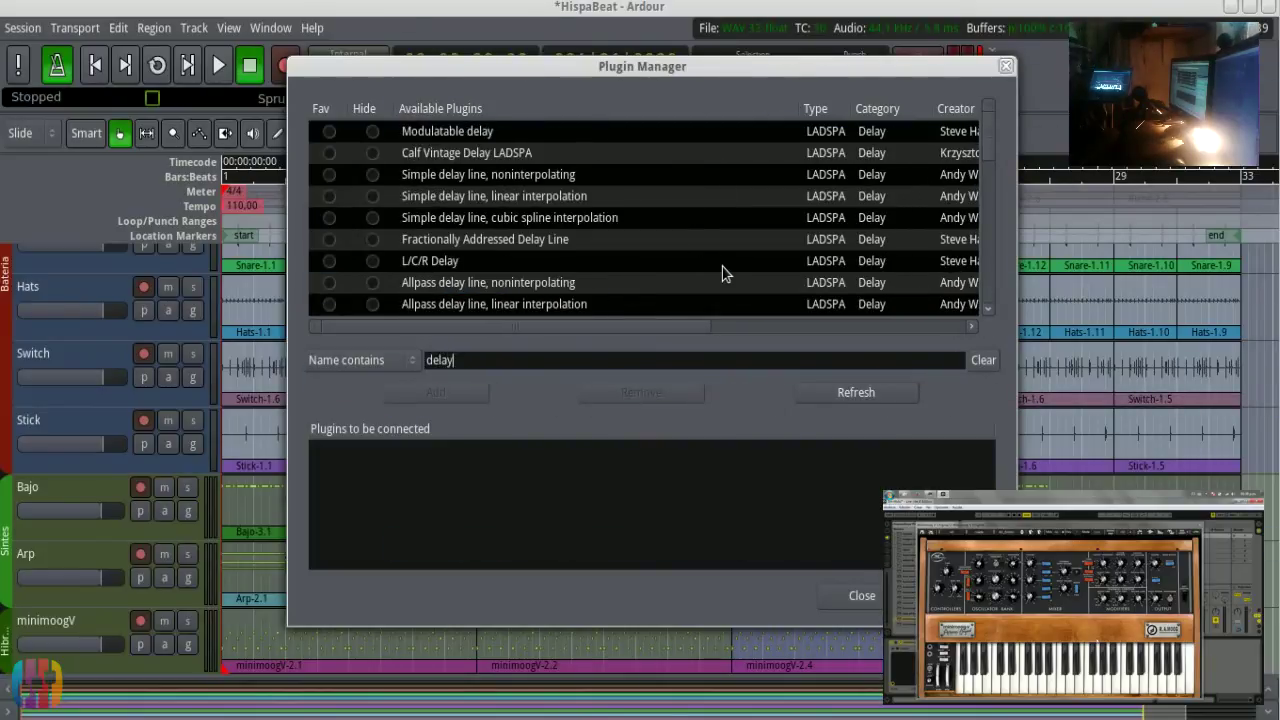
{"action": "scroll", "coordinate": [545, 262], "scroll_direction": "down", "scroll_amount": 3}
{"action": "scroll", "coordinate": [520, 260], "scroll_direction": "down", "scroll_amount": 3}
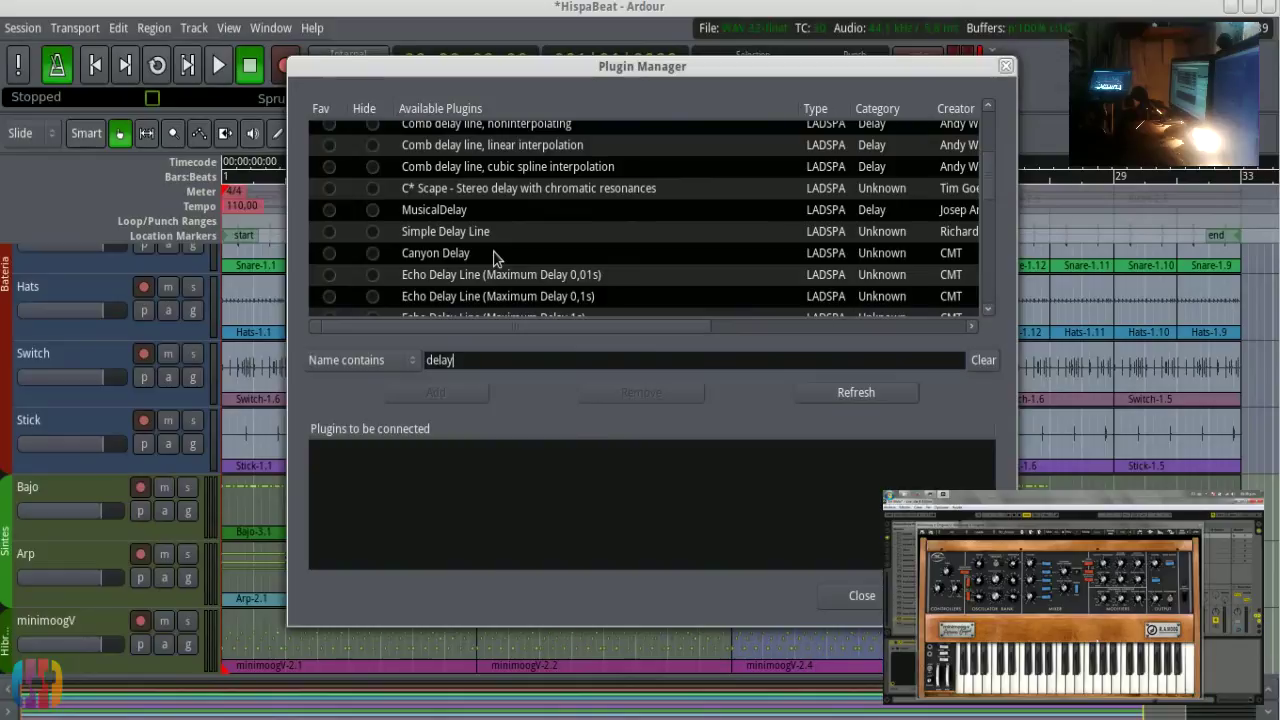
{"action": "scroll", "coordinate": [493, 258], "scroll_direction": "down", "scroll_amount": 8}
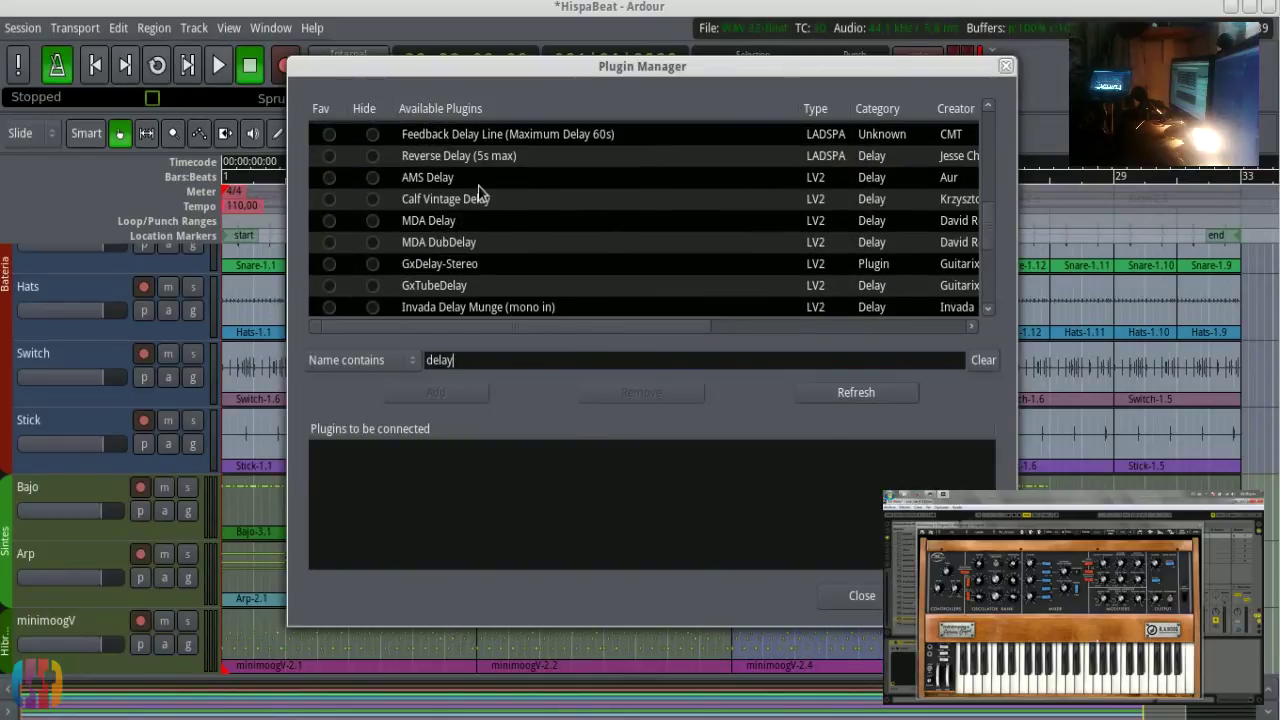
{"action": "left_click", "coordinate": [486, 199]}
{"action": "left_click", "coordinate": [437, 393]}
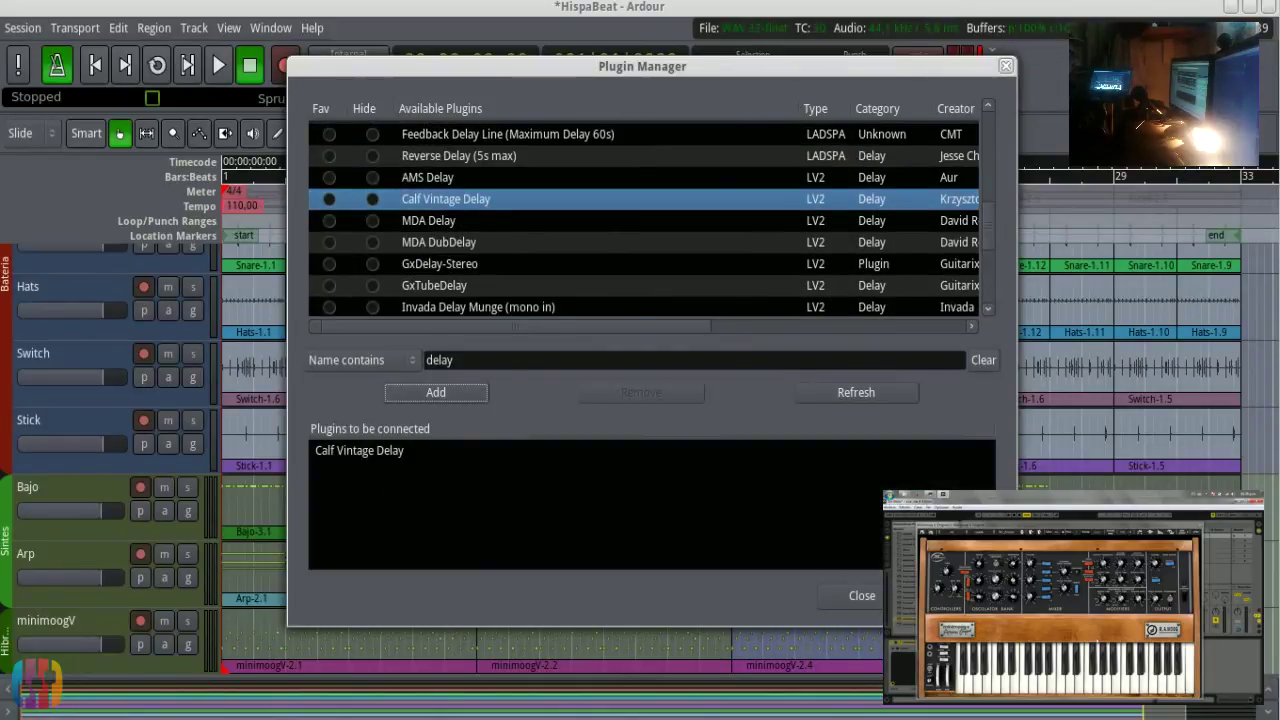
{"action": "key", "text": "Escape"}
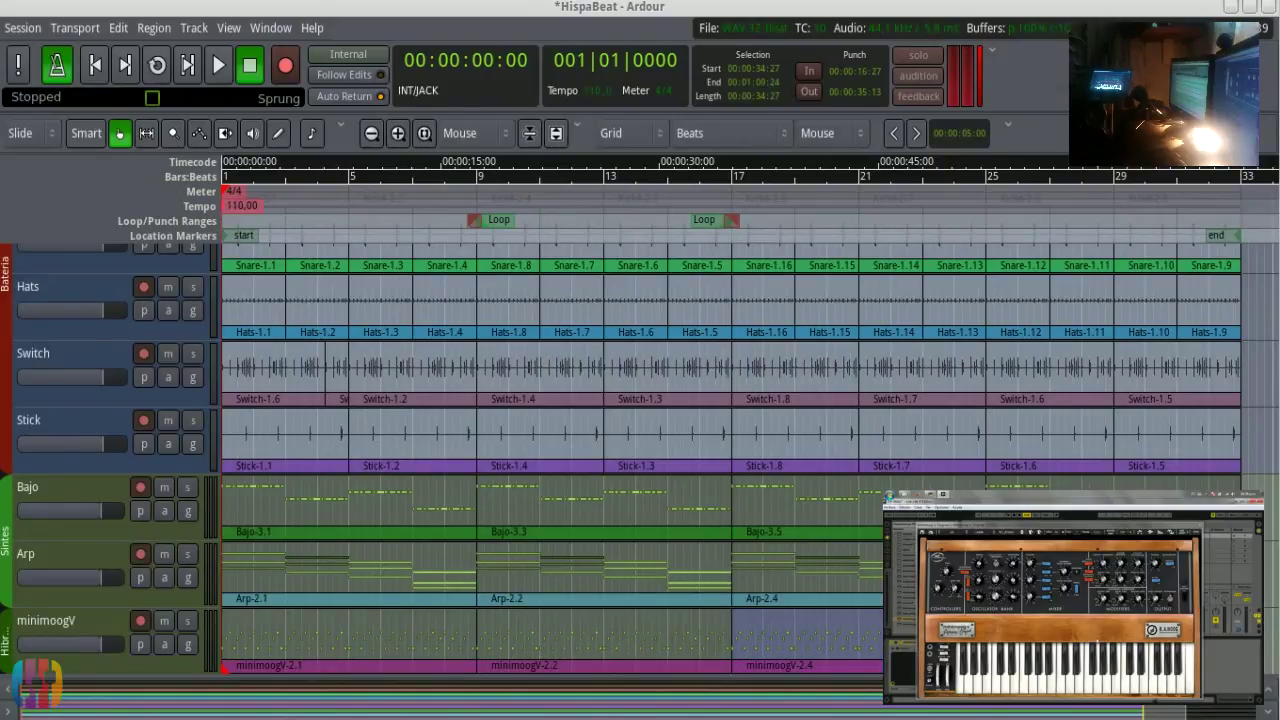
- Reposition the Calf Vintage Delay window, then solo the minimoogV track and play it from bar 1
{"action": "left_click_drag", "start_coordinate": [816, 131], "coordinate": [731, 157]}
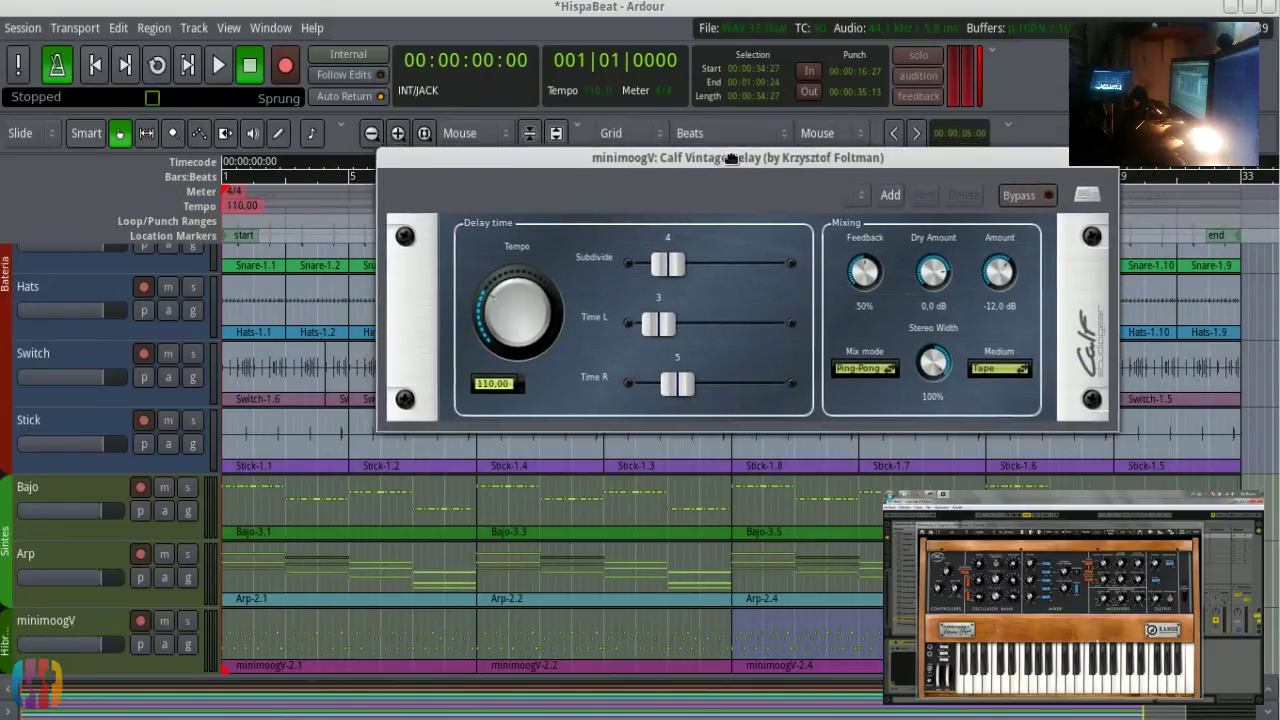
{"action": "left_click", "coordinate": [186, 621]}
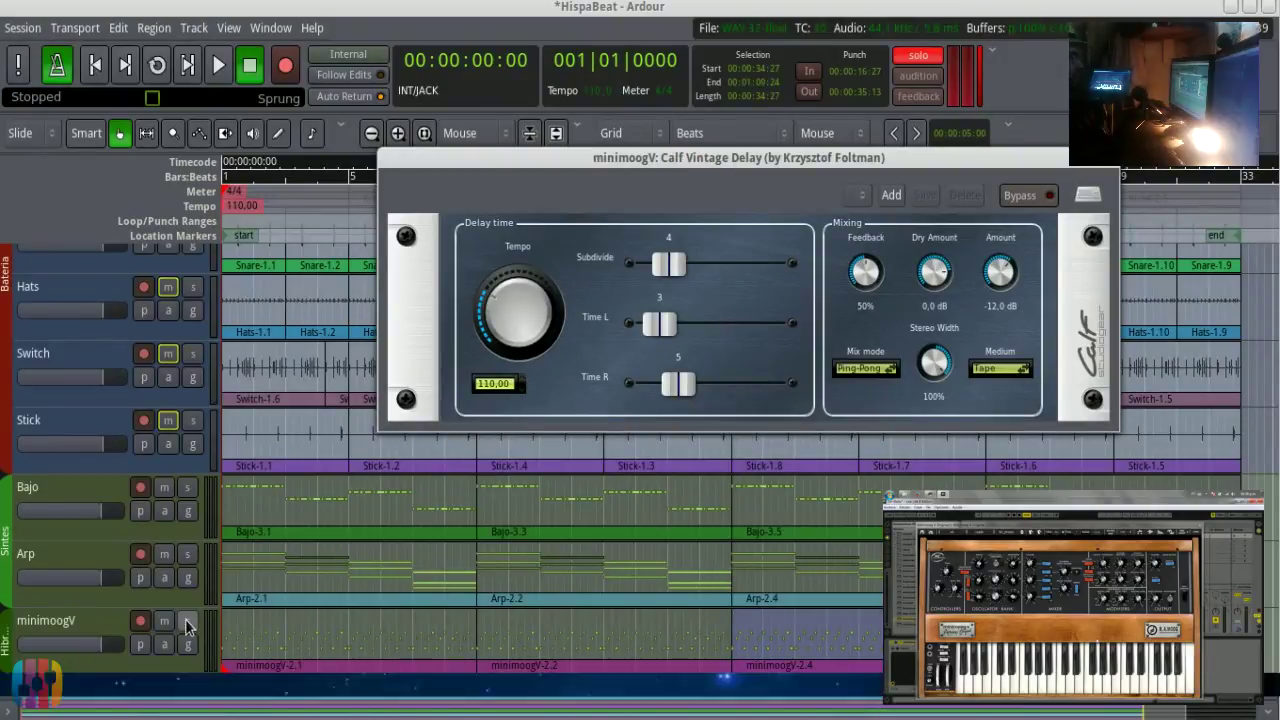
{"action": "key", "text": "space"}
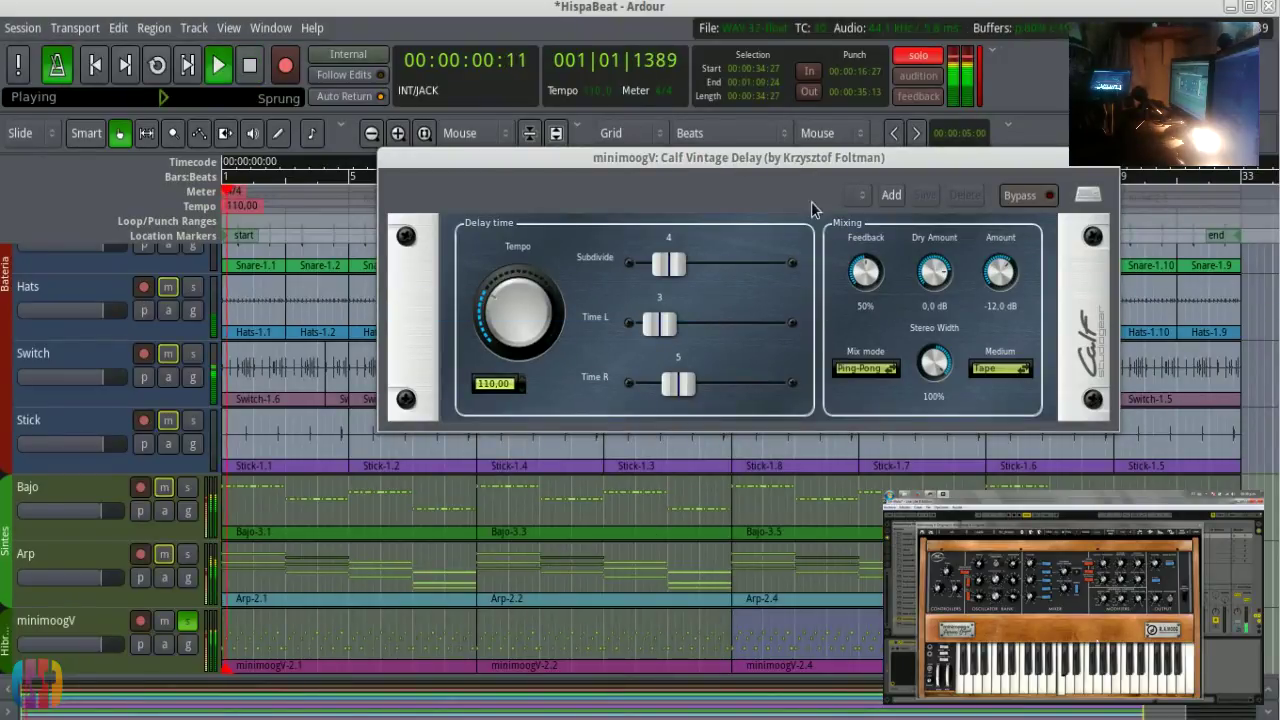
- Turn off the metronome, try the delay's Subdivide at 5 before setting it to 4, and set its Tempo to 55.00
{"action": "left_click_drag", "start_coordinate": [680, 271], "coordinate": [680, 266]}
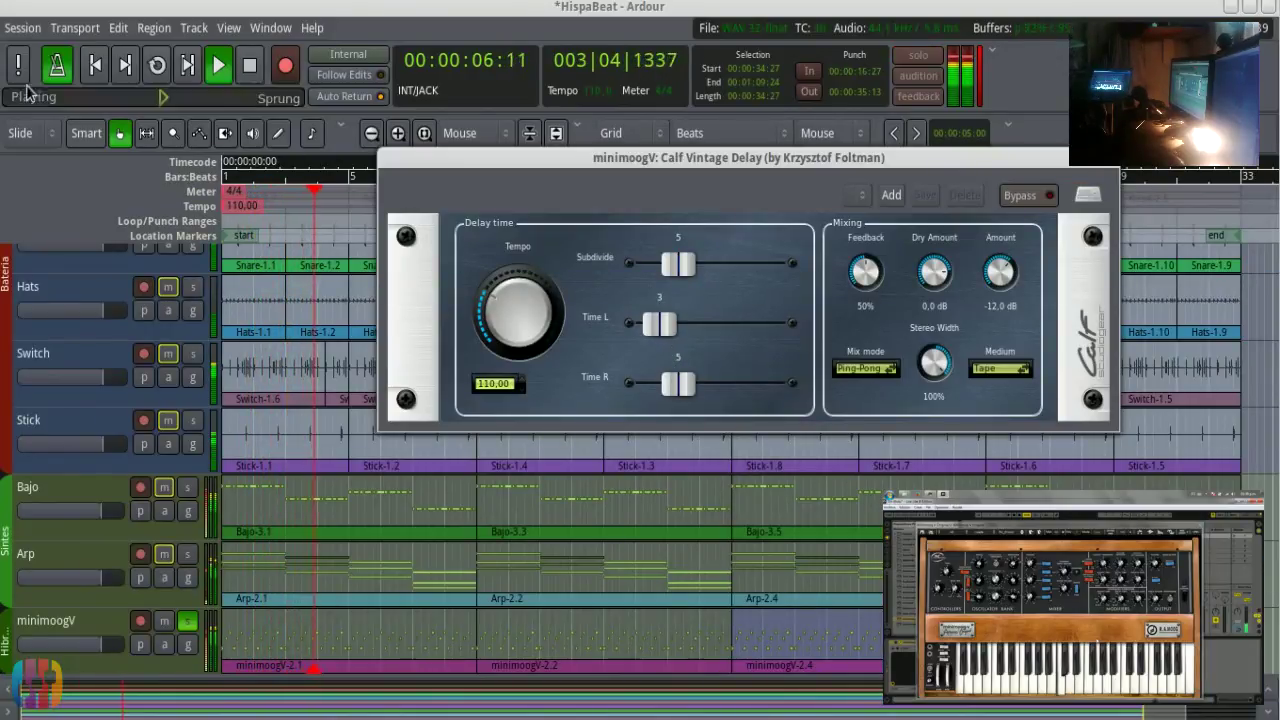
{"action": "left_click", "coordinate": [66, 74]}
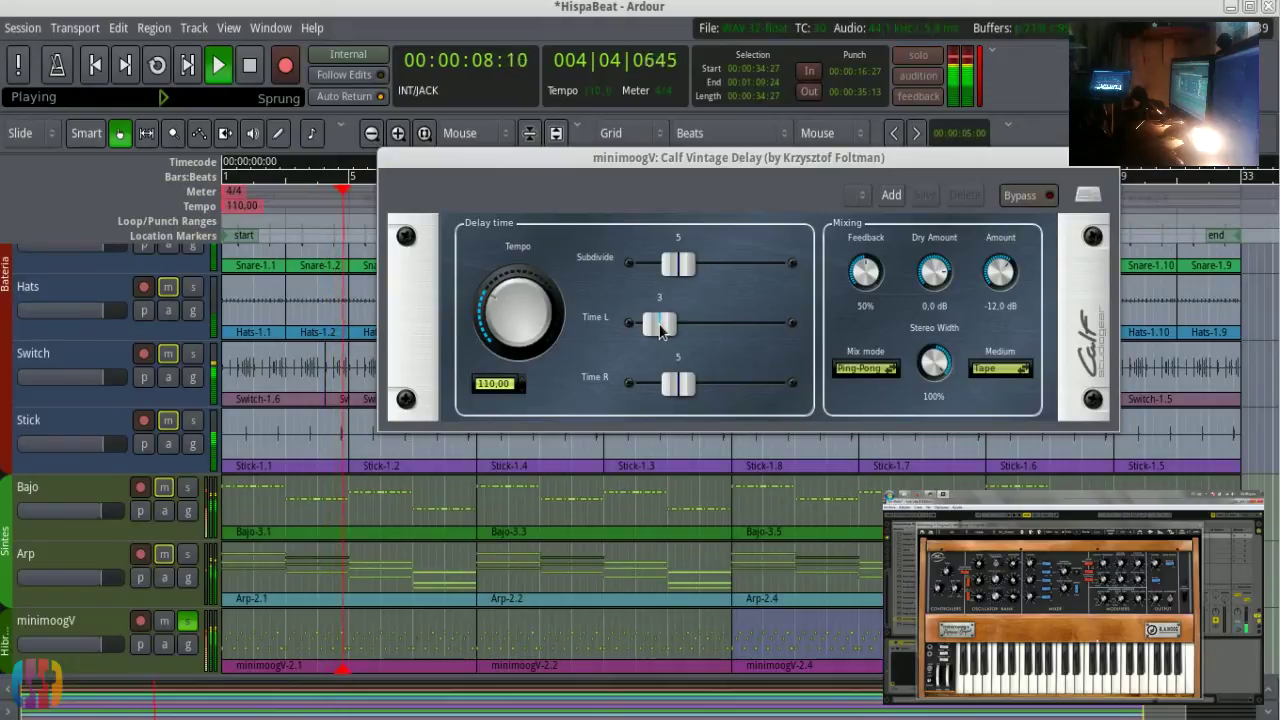
{"action": "mouse_move", "coordinate": [688, 268]}
{"action": "left_mouse_down"}
{"action": "mouse_move", "coordinate": [731, 271]}
{"action": "mouse_move", "coordinate": [669, 264]}
{"action": "left_mouse_up"}
{"action": "key", "text": "space"}
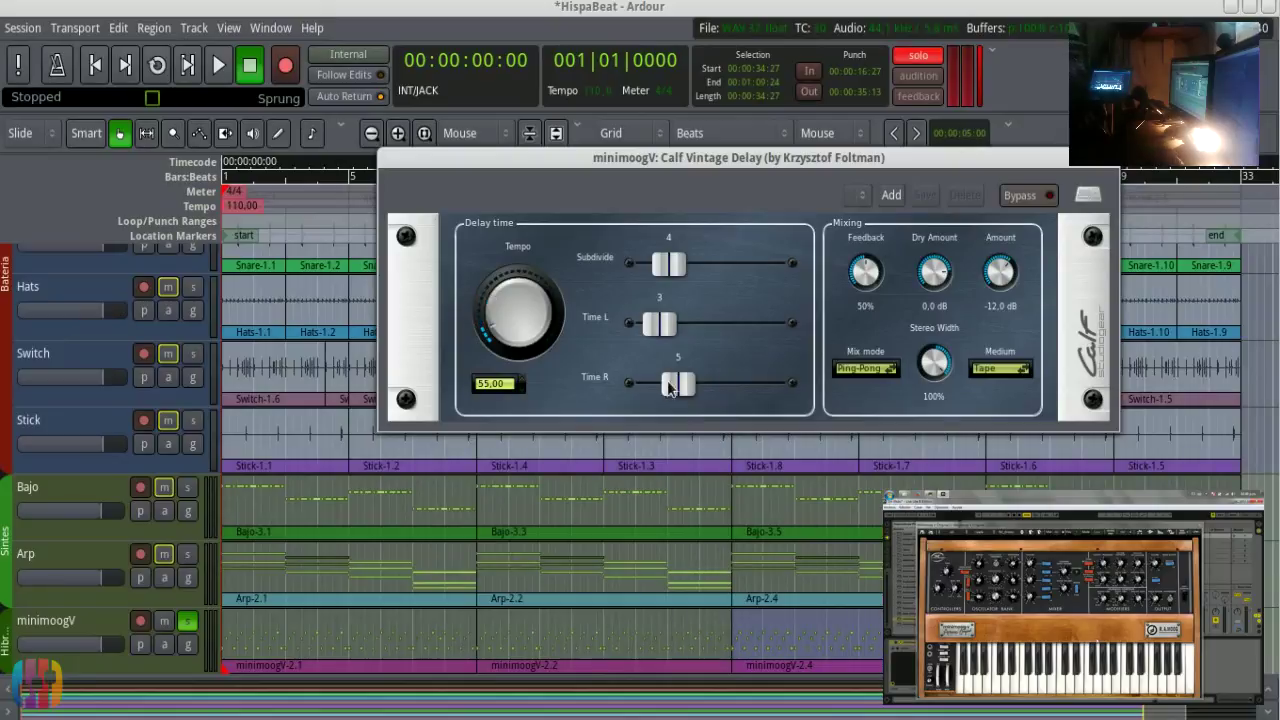
- Set the delay's Amount to -8.4 dB and Dry Amount to -1.7 dB while playing the soloed minimoogV track
{"action": "key", "text": "space"}
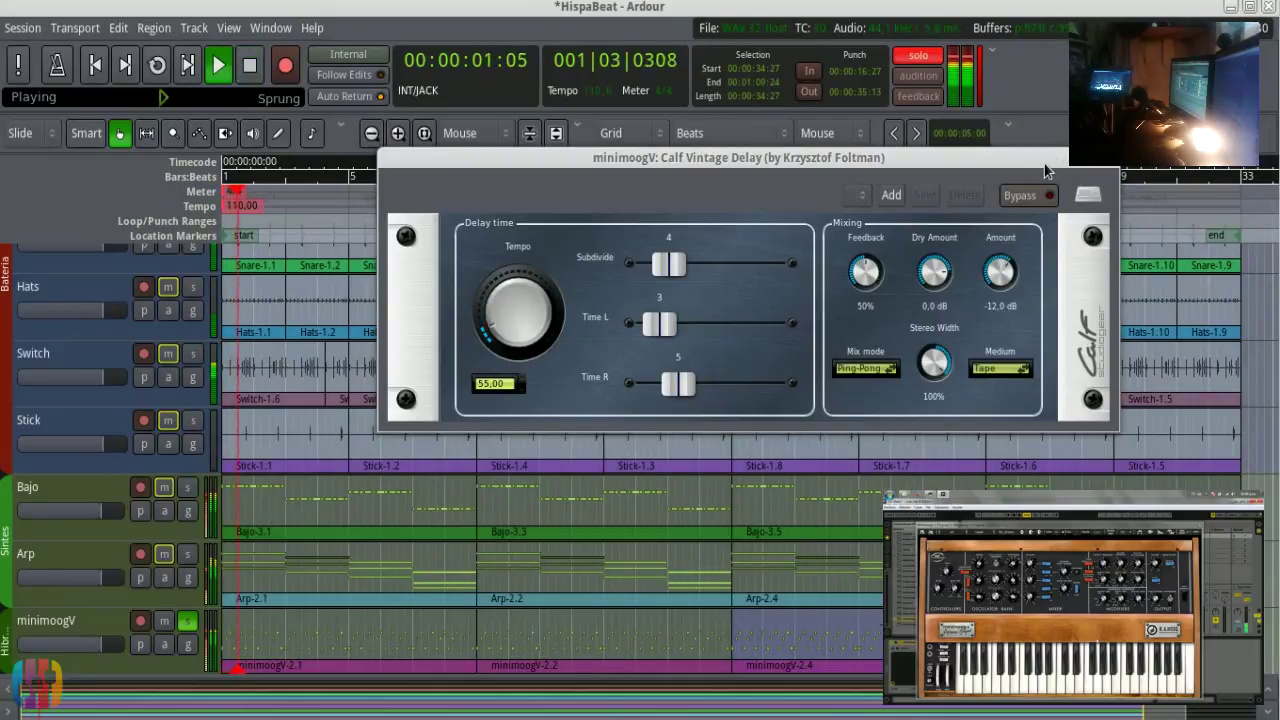
{"action": "scroll", "coordinate": [1000, 280], "scroll_direction": "up", "scroll_amount": 4}
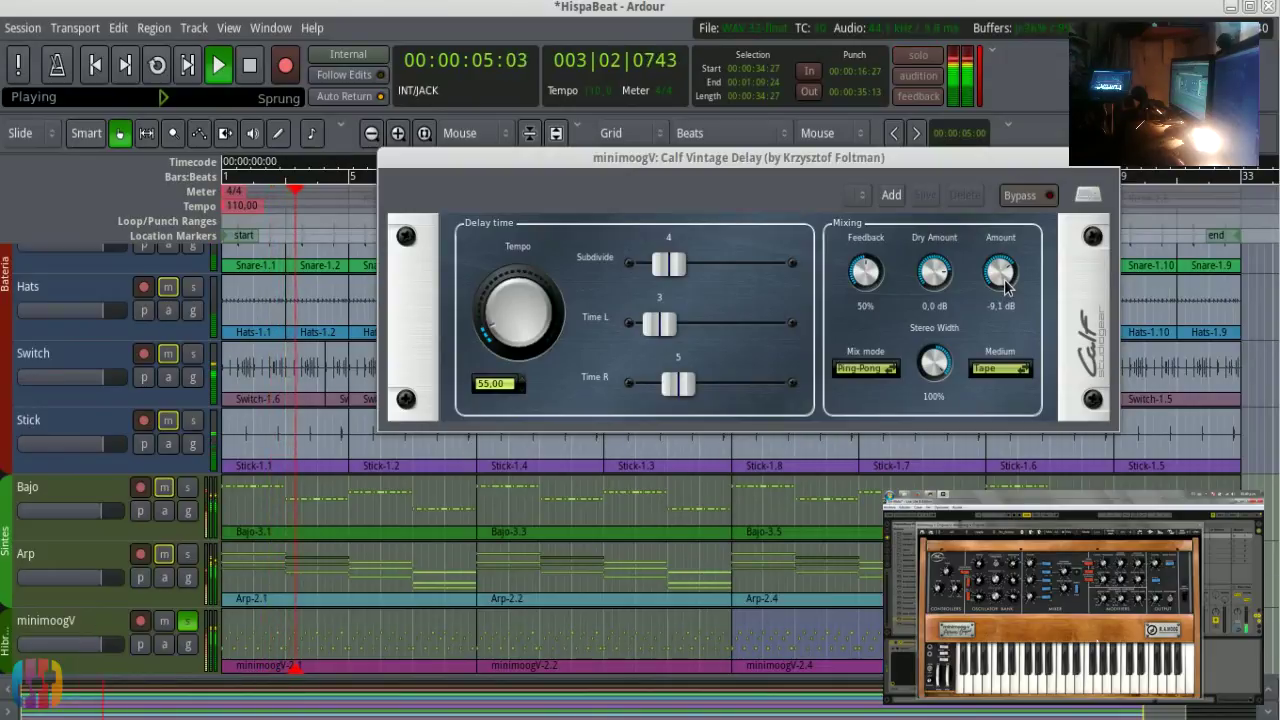
{"action": "scroll", "coordinate": [1000, 280], "scroll_direction": "up", "scroll_amount": 1}
{"action": "scroll", "coordinate": [935, 275], "scroll_direction": "down", "scroll_amount": 2}
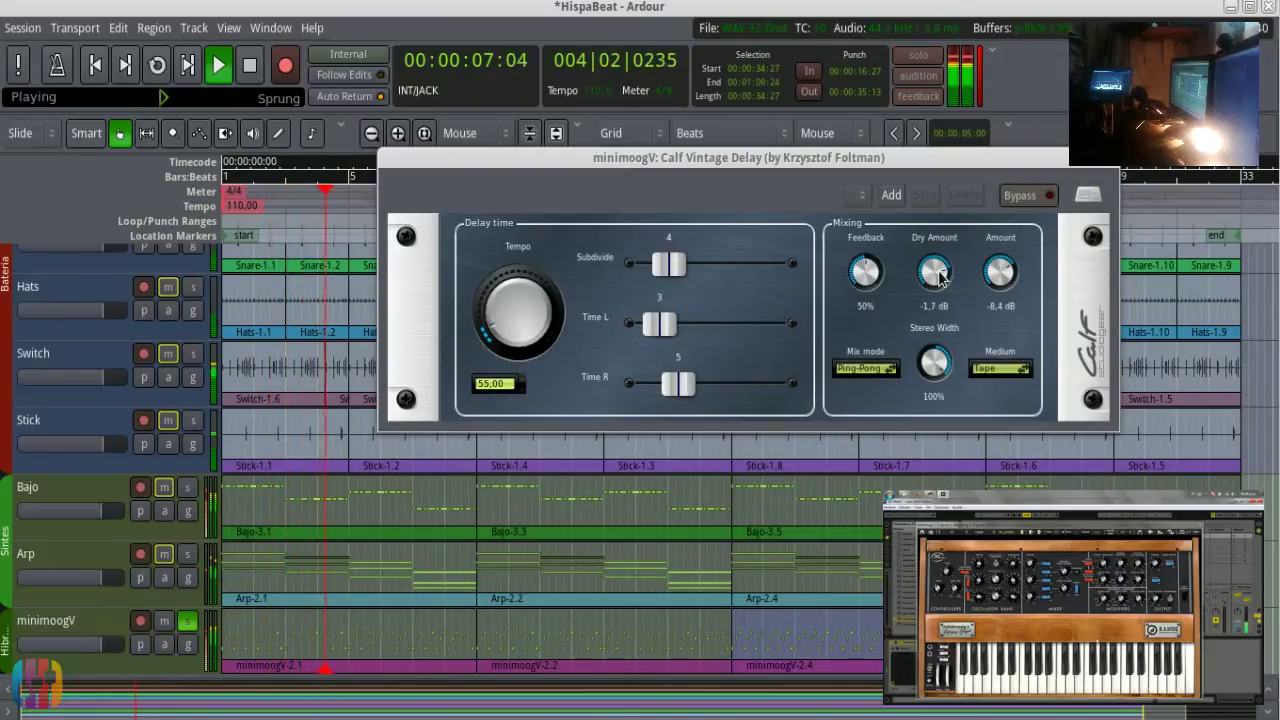
{"action": "scroll", "coordinate": [938, 278], "scroll_direction": "up", "scroll_amount": 1}
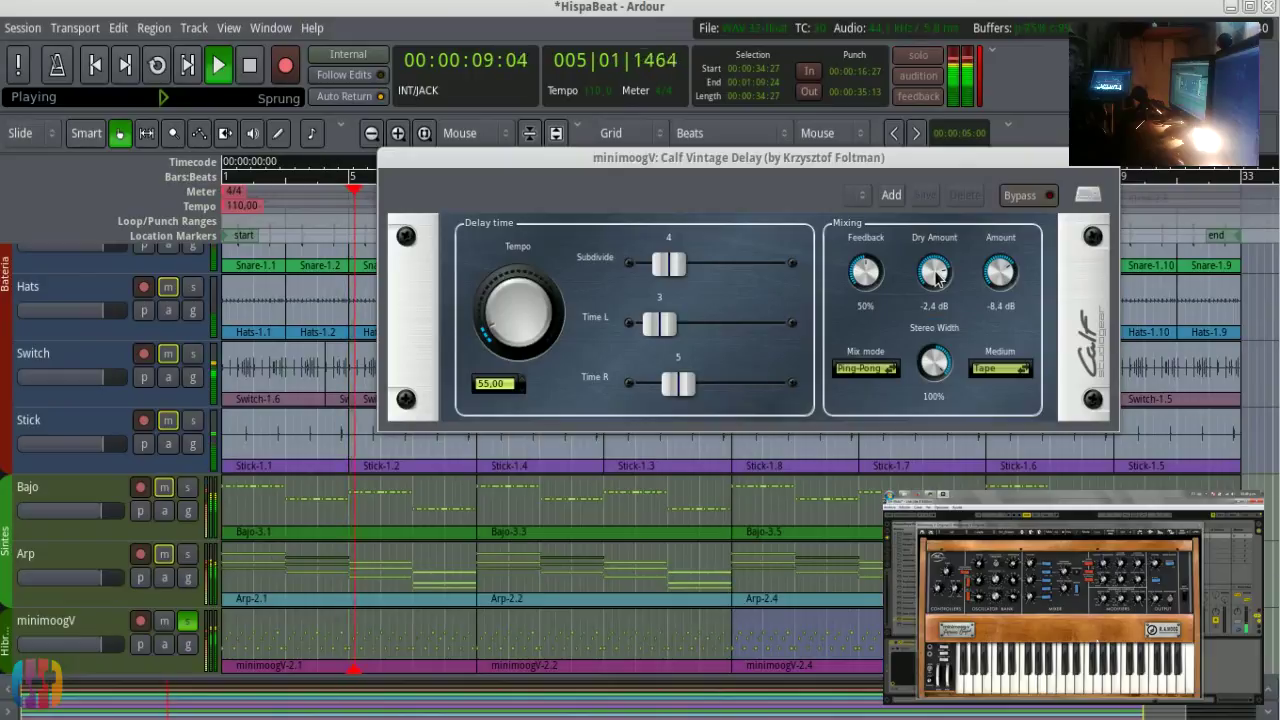
{"action": "scroll", "coordinate": [938, 278], "scroll_direction": "up", "scroll_amount": 1}
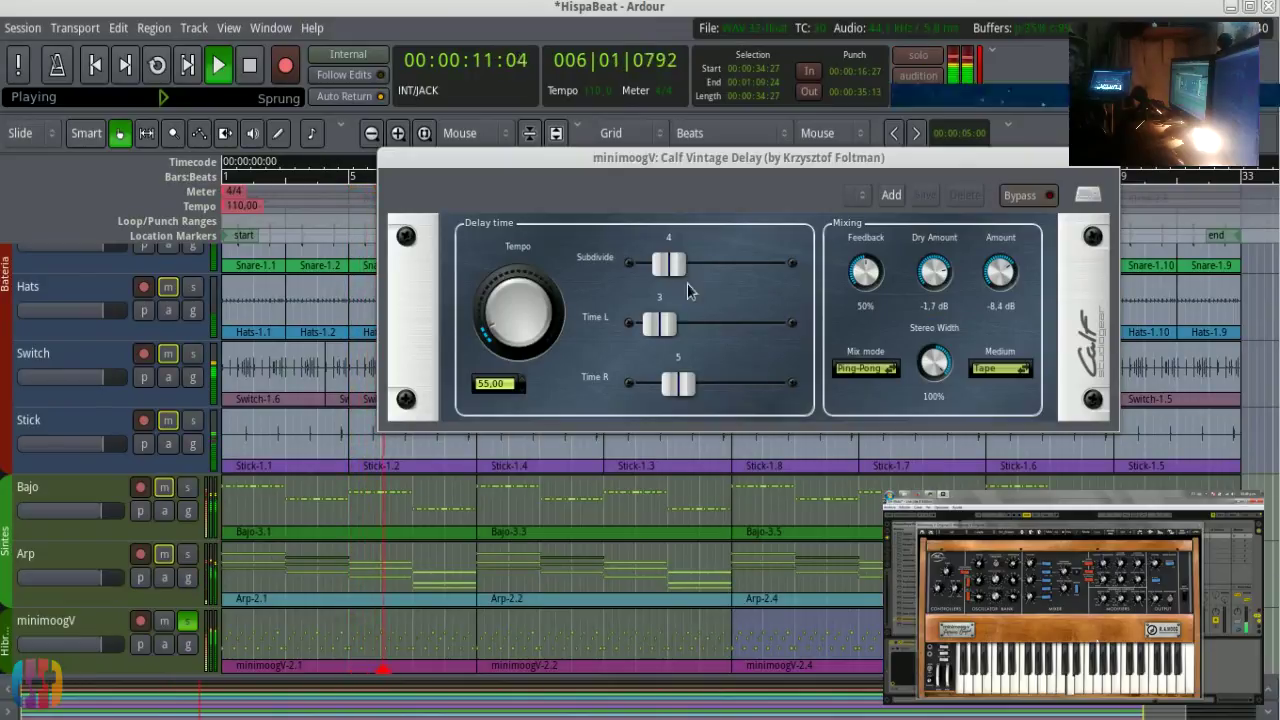
- Set the delay's Time R to 6, stop playback and put the plugin window away
{"action": "mouse_move", "coordinate": [680, 385]}
{"action": "left_mouse_down"}
{"action": "mouse_move", "coordinate": [670, 390]}
{"action": "mouse_move", "coordinate": [692, 392]}
{"action": "left_mouse_up"}
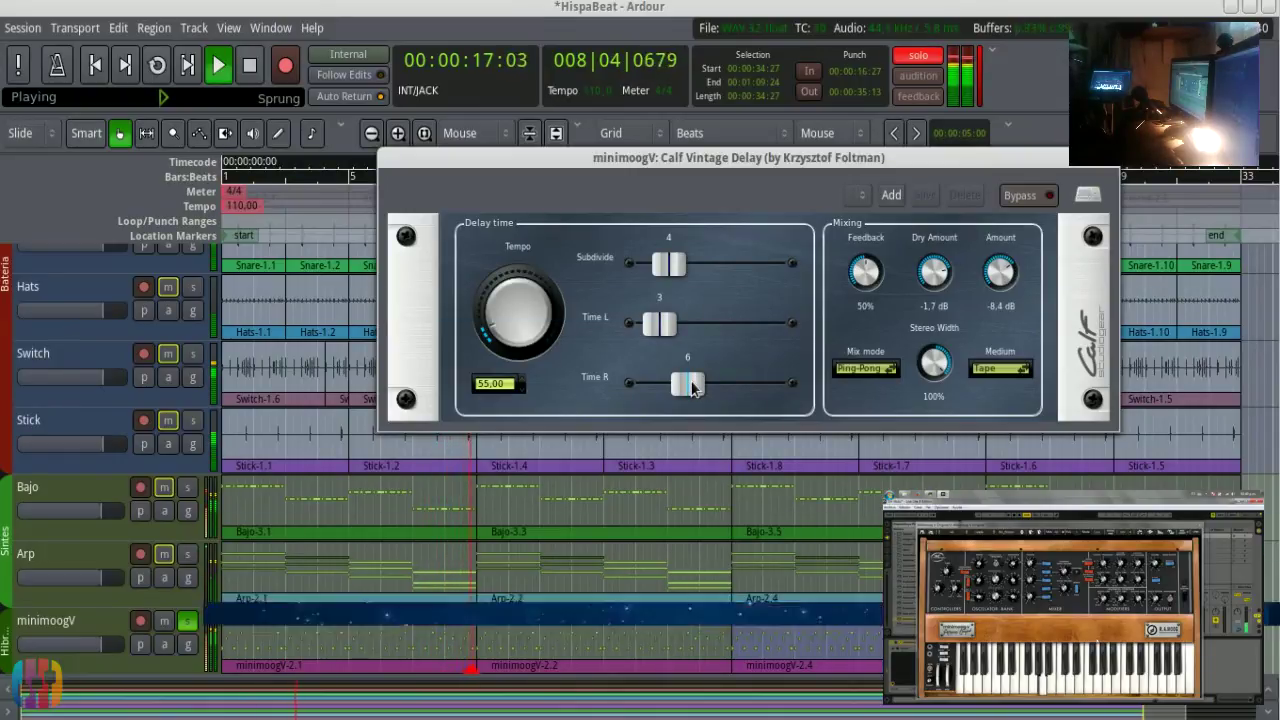
{"action": "key", "text": "space"}
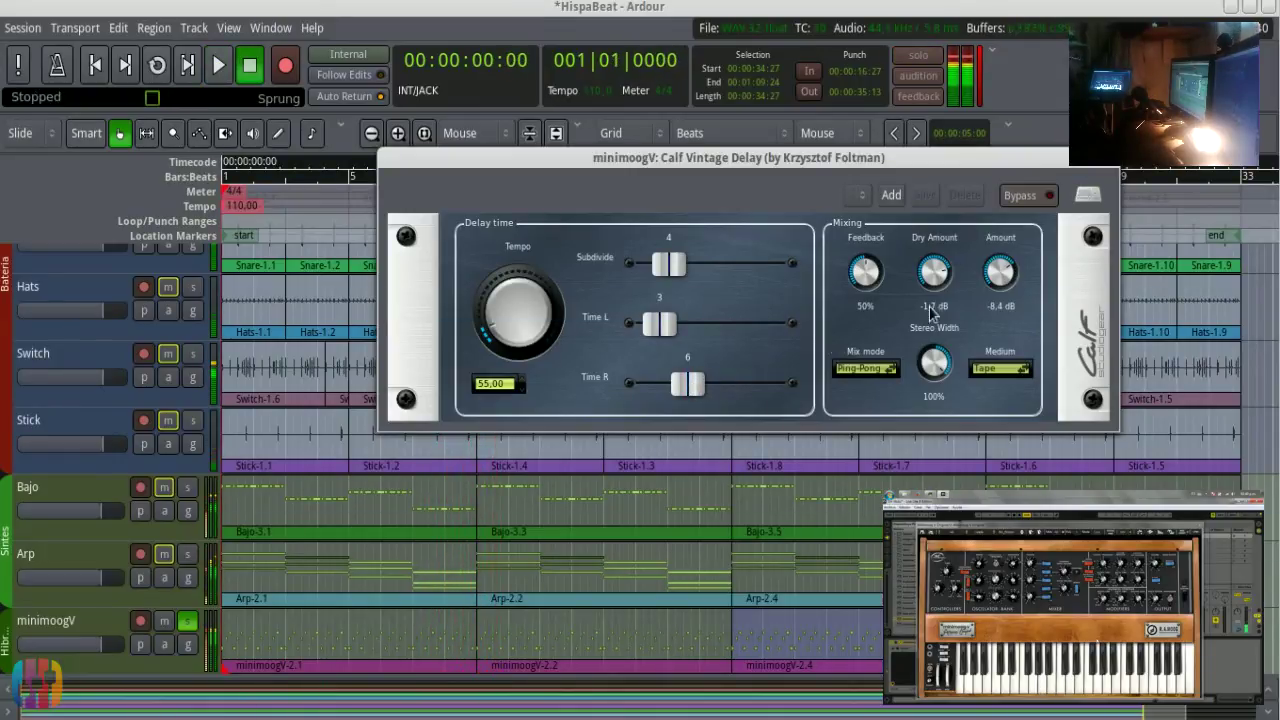
{"action": "left_click_drag", "start_coordinate": [640, 157], "coordinate": [1279, 211]}
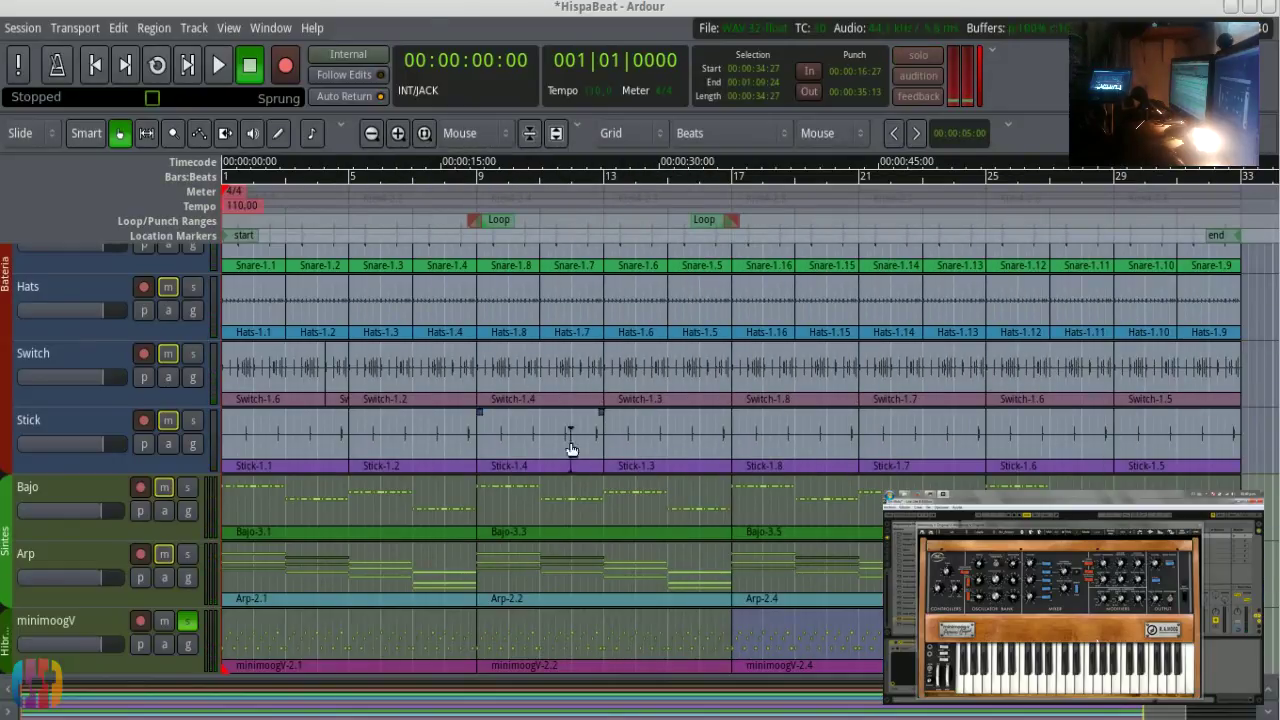
- Enlarge the minimoogV track's height to show its individual notes in bars 1 to 8
{"action": "scroll", "coordinate": [519, 558], "scroll_direction": "up", "scroll_amount": 1}
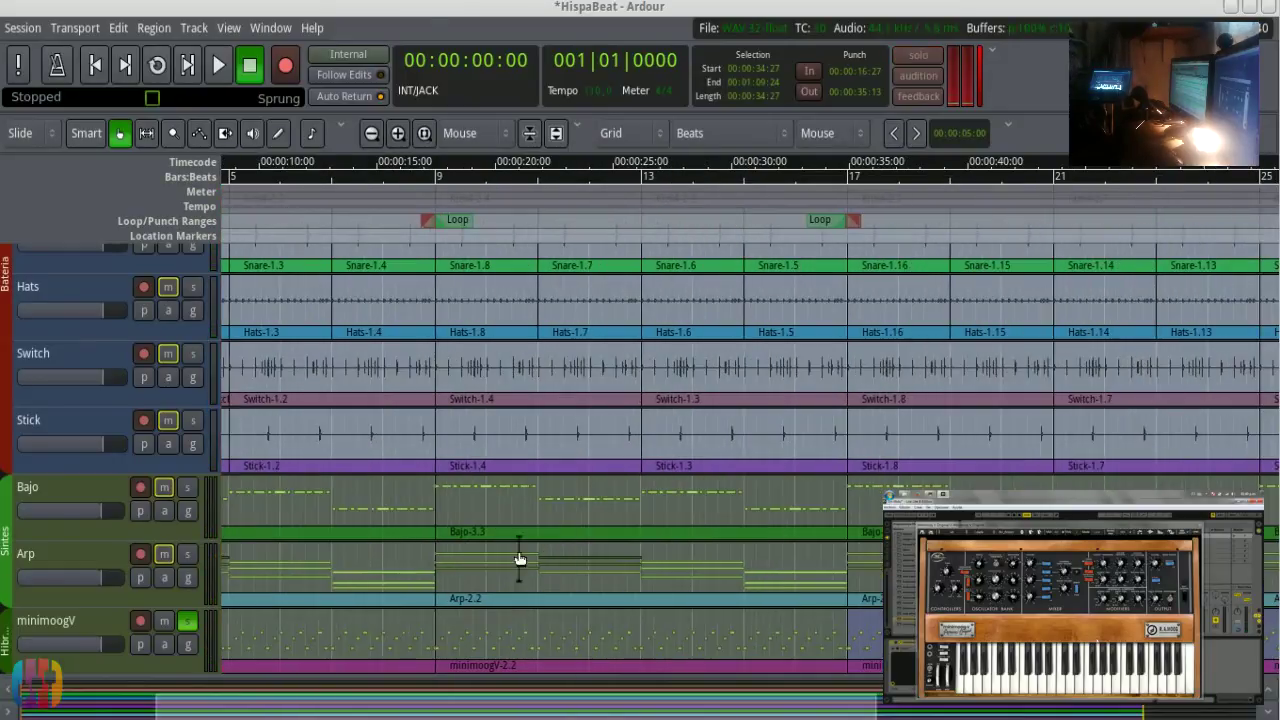
{"action": "right_click", "coordinate": [205, 655]}
{"action": "mouse_move", "coordinate": [330, 347]}
{"action": "left_click", "coordinate": [400, 362]}
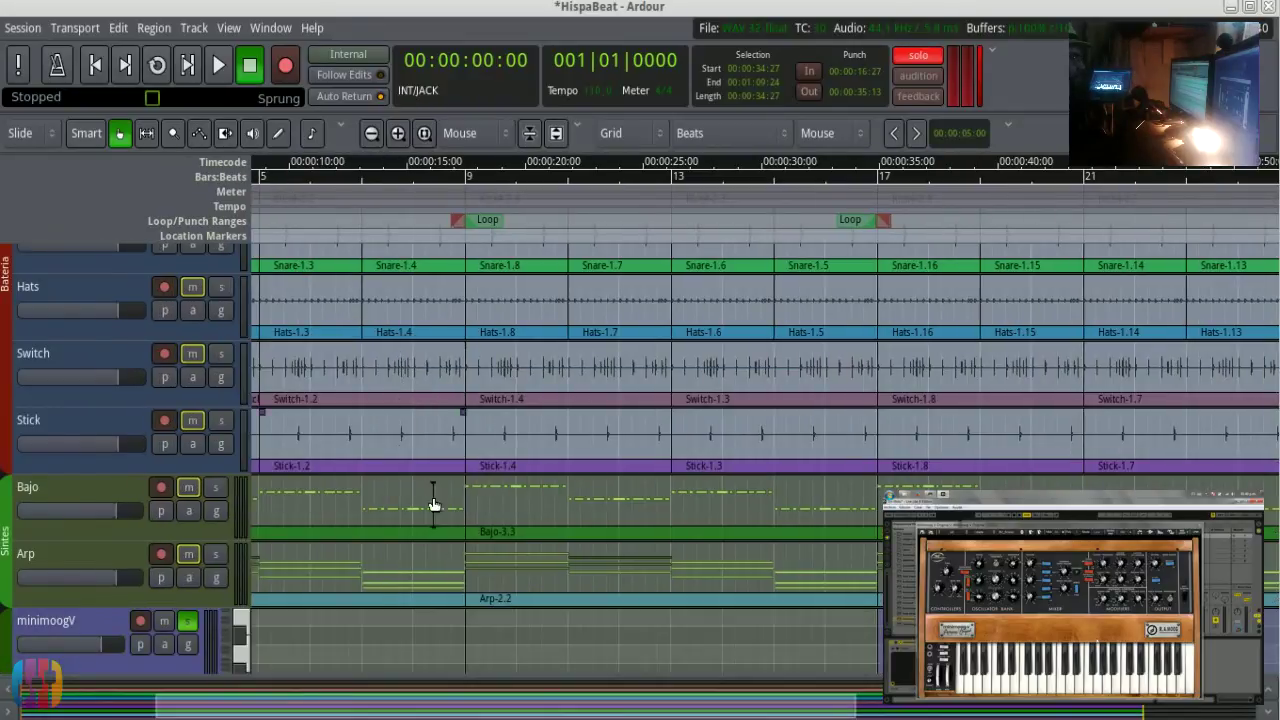
{"action": "scroll", "coordinate": [463, 571], "scroll_direction": "down", "scroll_amount": 3}
{"action": "scroll", "coordinate": [469, 594], "scroll_direction": "up", "scroll_amount": 2}
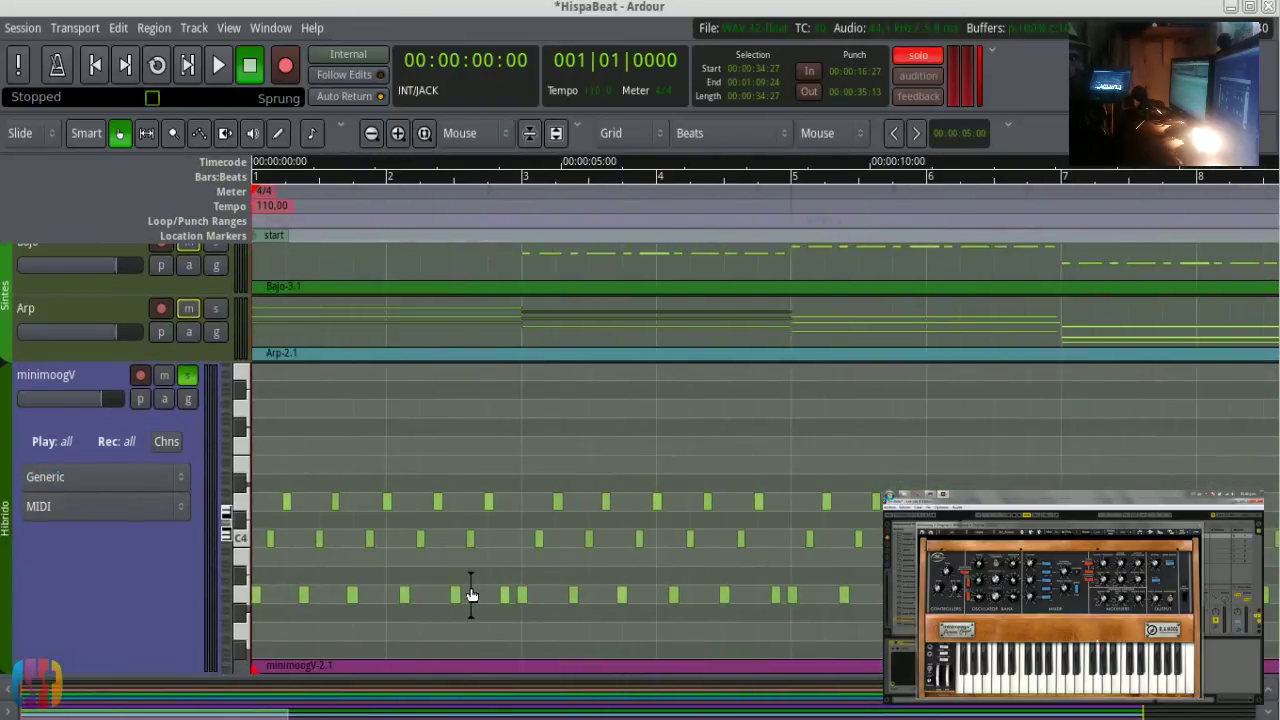
- Try quantizing the note starts of the first minimoogV region to Beats/3 and listen to the result
{"action": "double_click", "coordinate": [499, 612]}
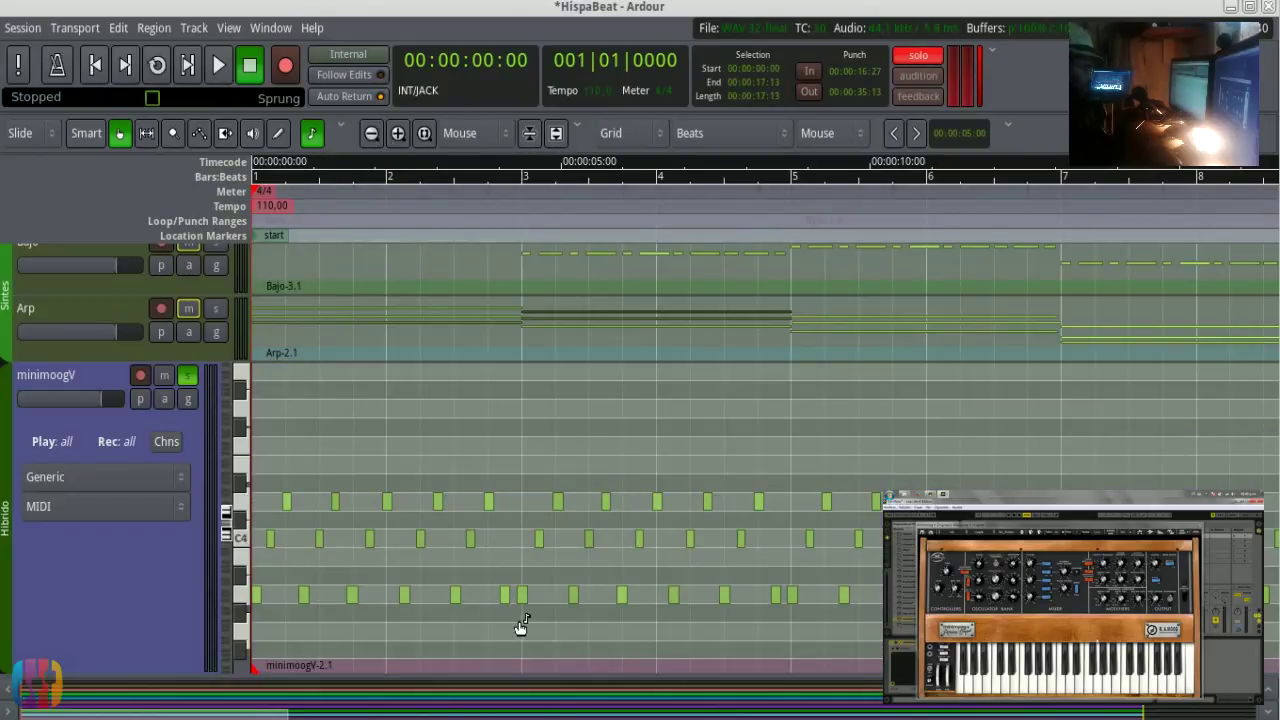
{"action": "scroll", "coordinate": [521, 620], "scroll_direction": "down", "scroll_amount": 2}
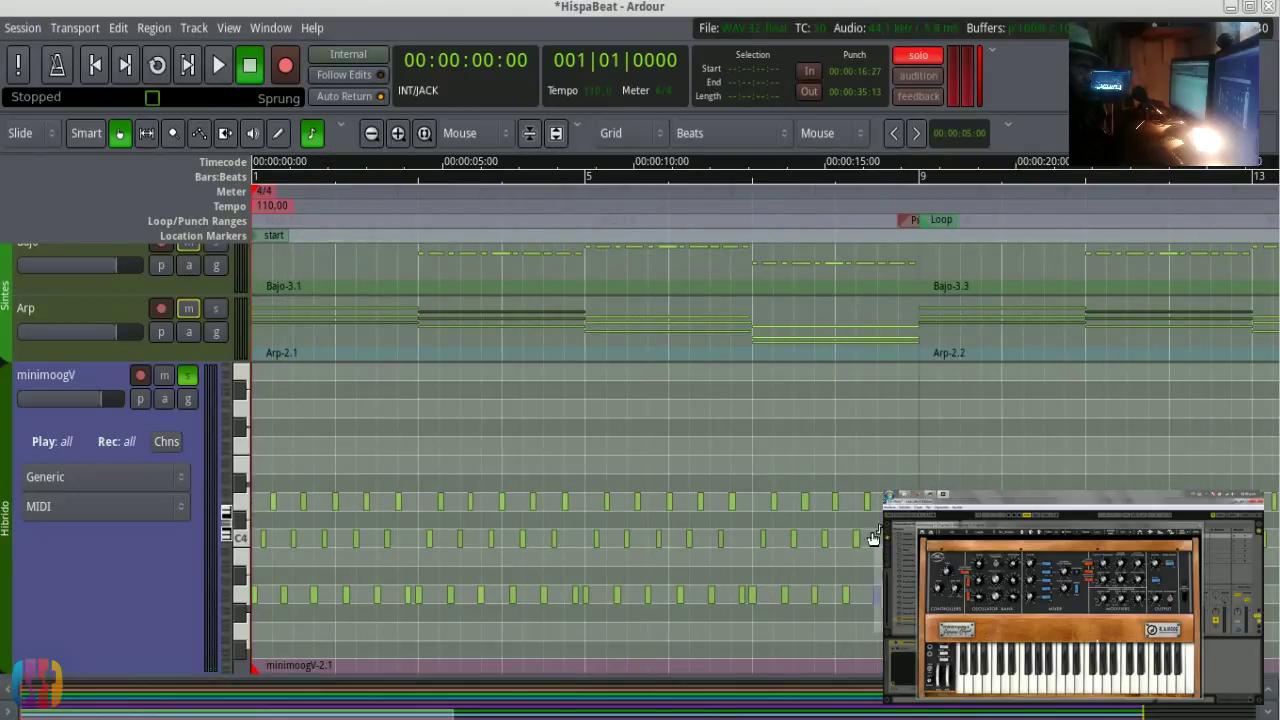
{"action": "right_click", "coordinate": [394, 446]}
{"action": "mouse_move", "coordinate": [457, 452]}
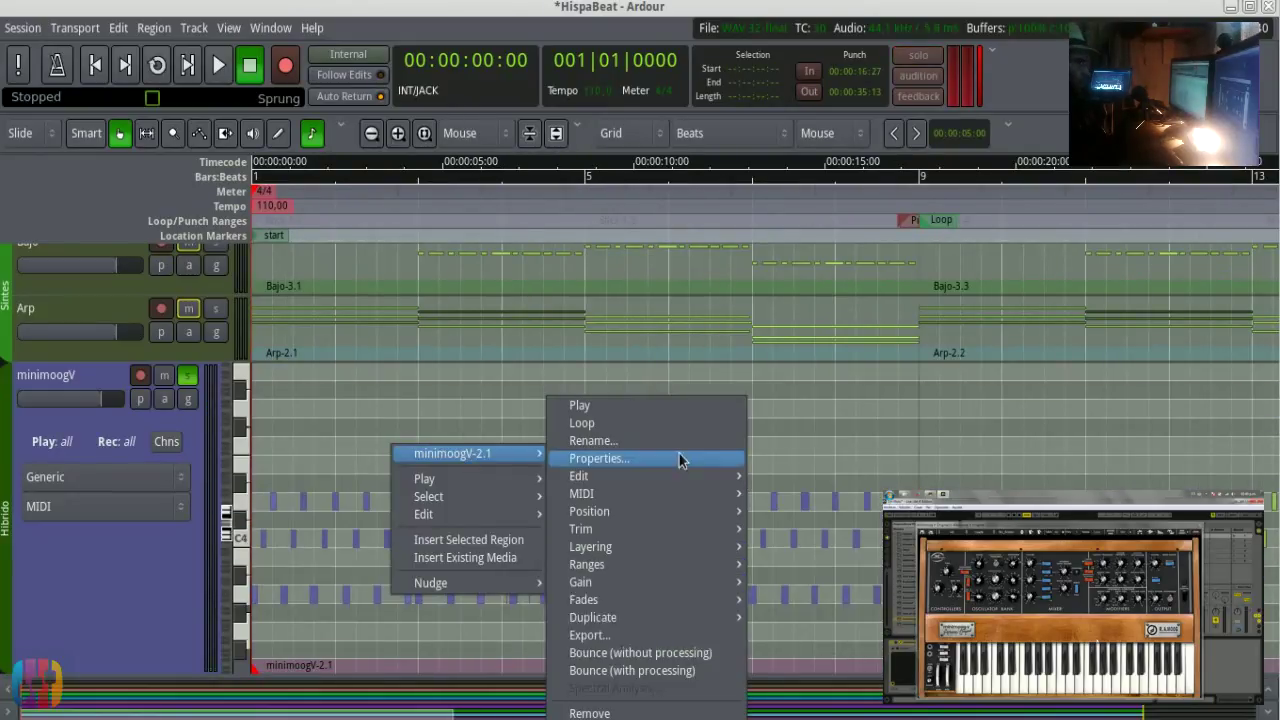
{"action": "mouse_move", "coordinate": [666, 494]}
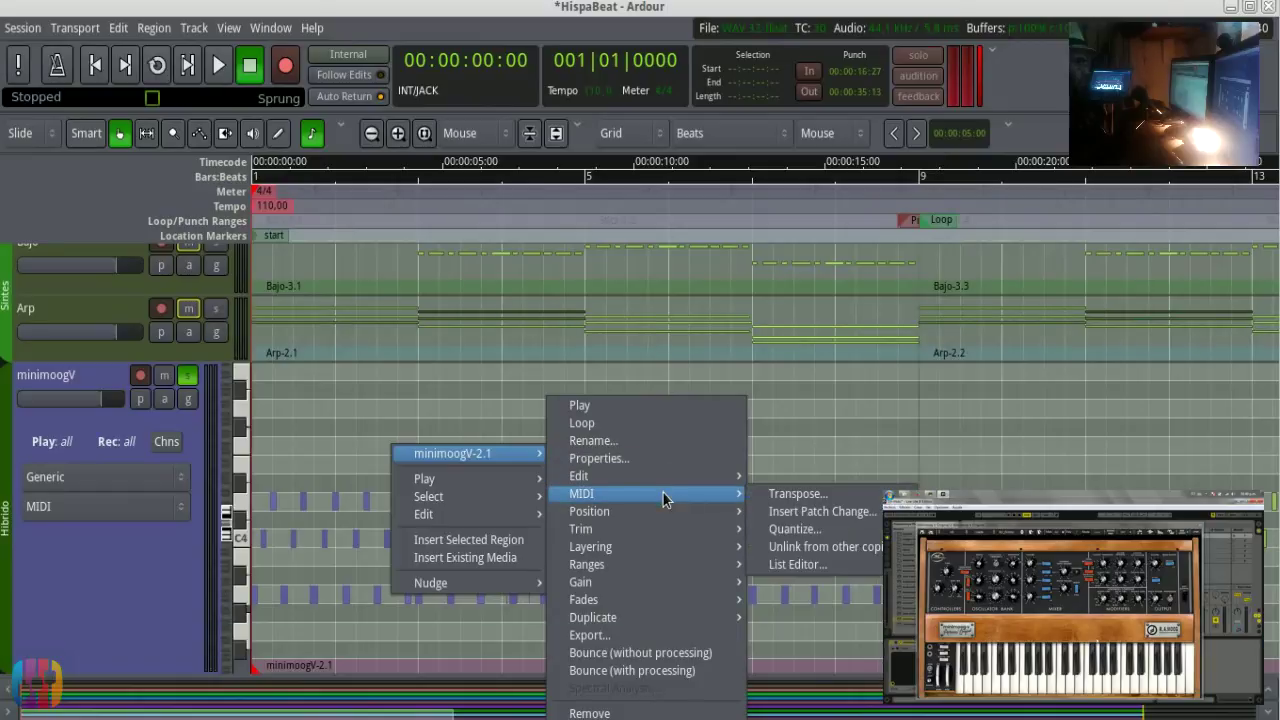
{"action": "left_click", "coordinate": [833, 531]}
{"action": "left_click", "coordinate": [882, 470]}
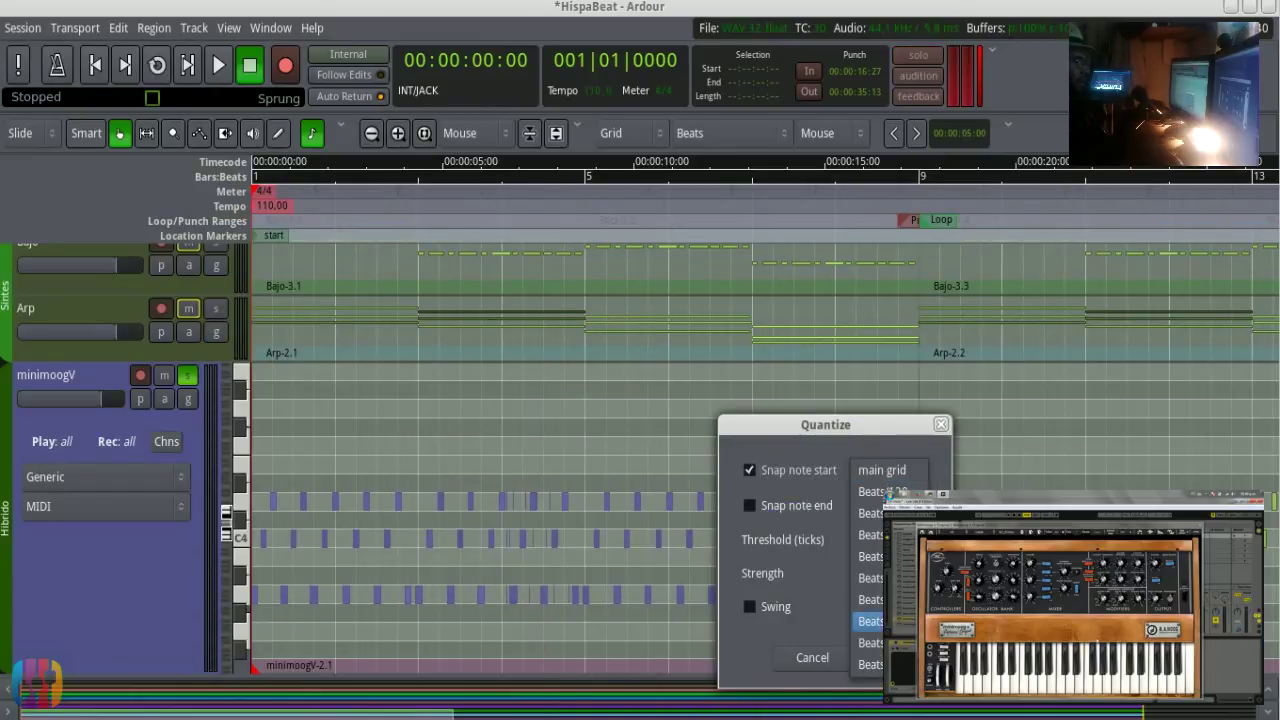
{"action": "left_click", "coordinate": [870, 621]}
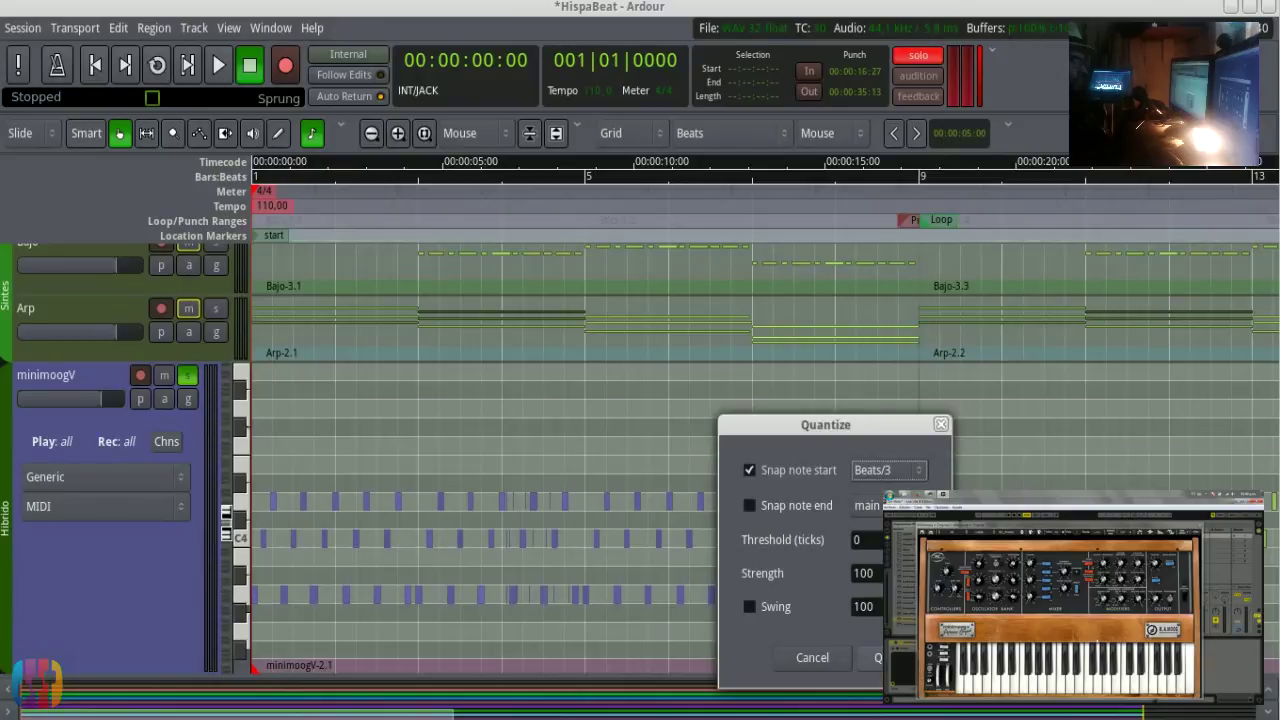
{"action": "left_click", "coordinate": [878, 657]}
{"action": "key", "text": "space"}
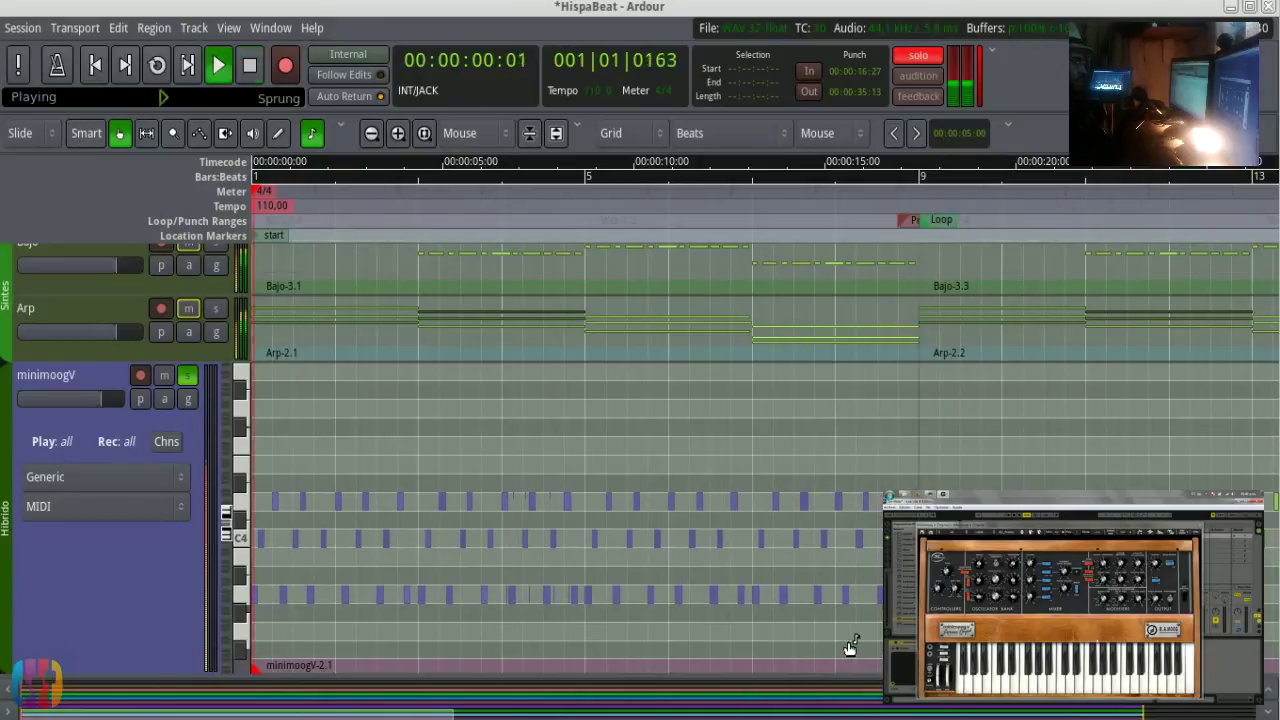
{"action": "key", "text": "space"}
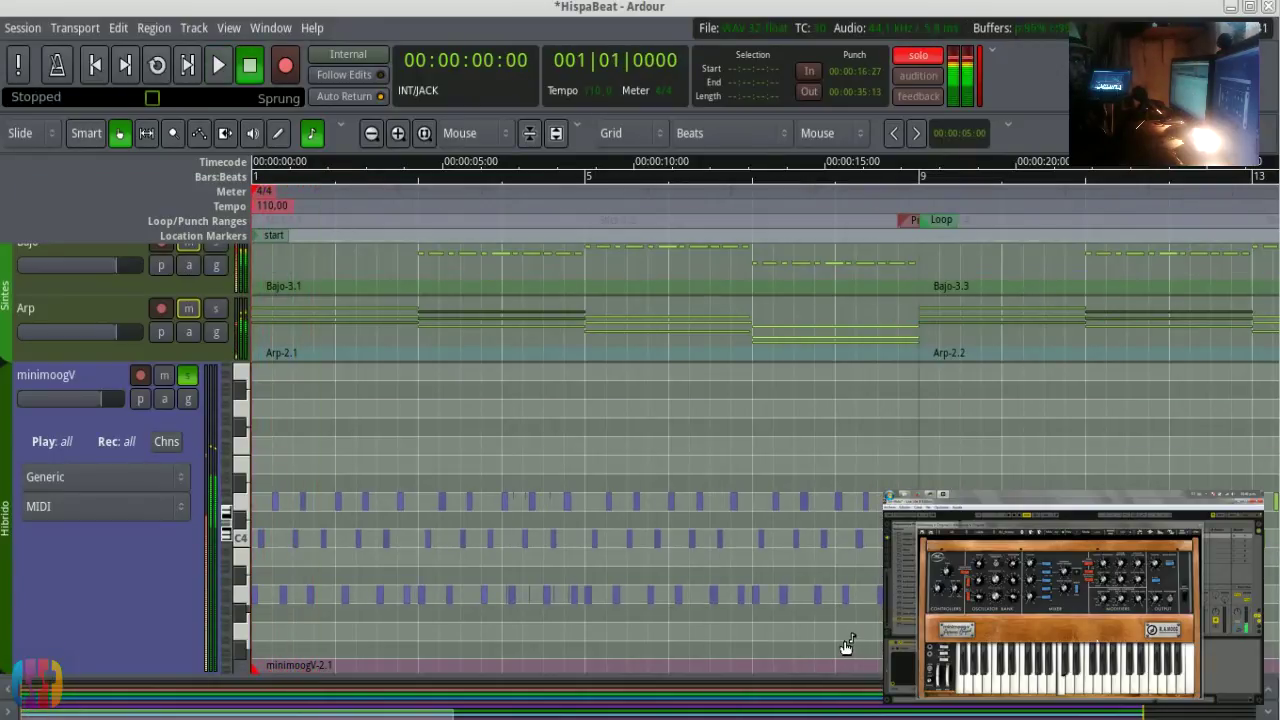
- Try quantizing the first minimoogV region's note starts again with another grid choice and play it back
{"action": "right_click", "coordinate": [813, 588]}
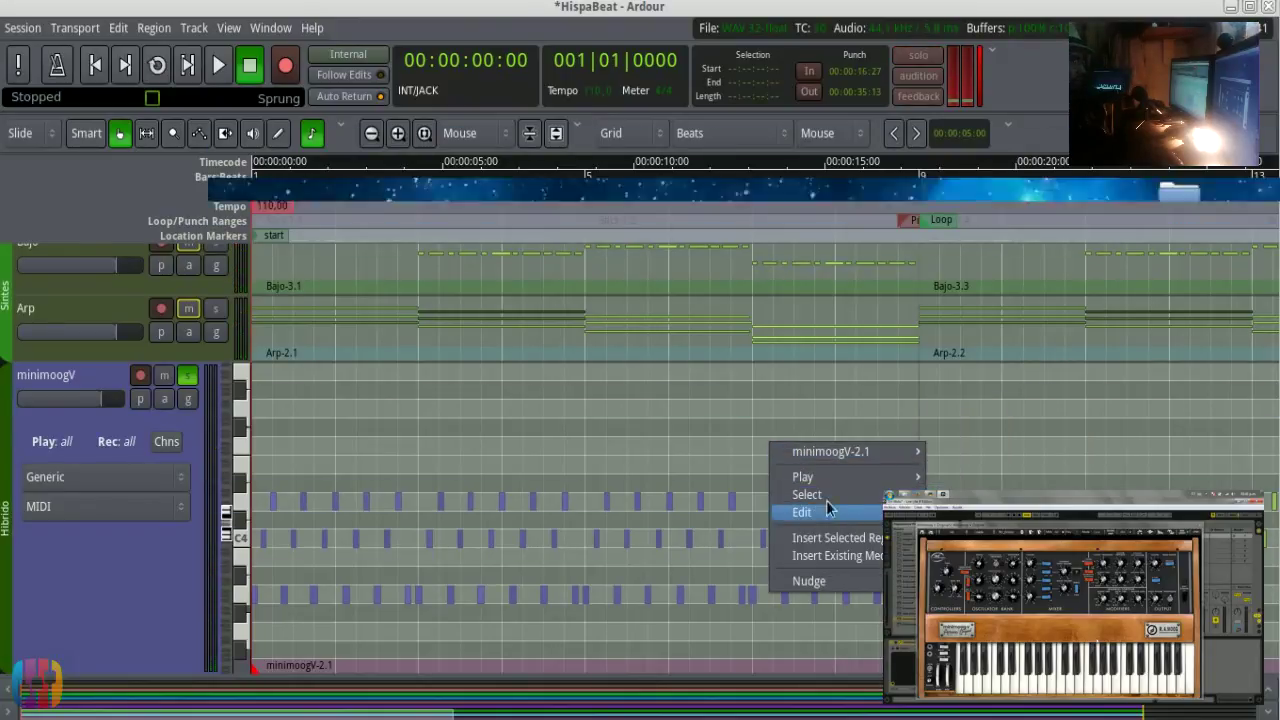
{"action": "mouse_move", "coordinate": [802, 477]}
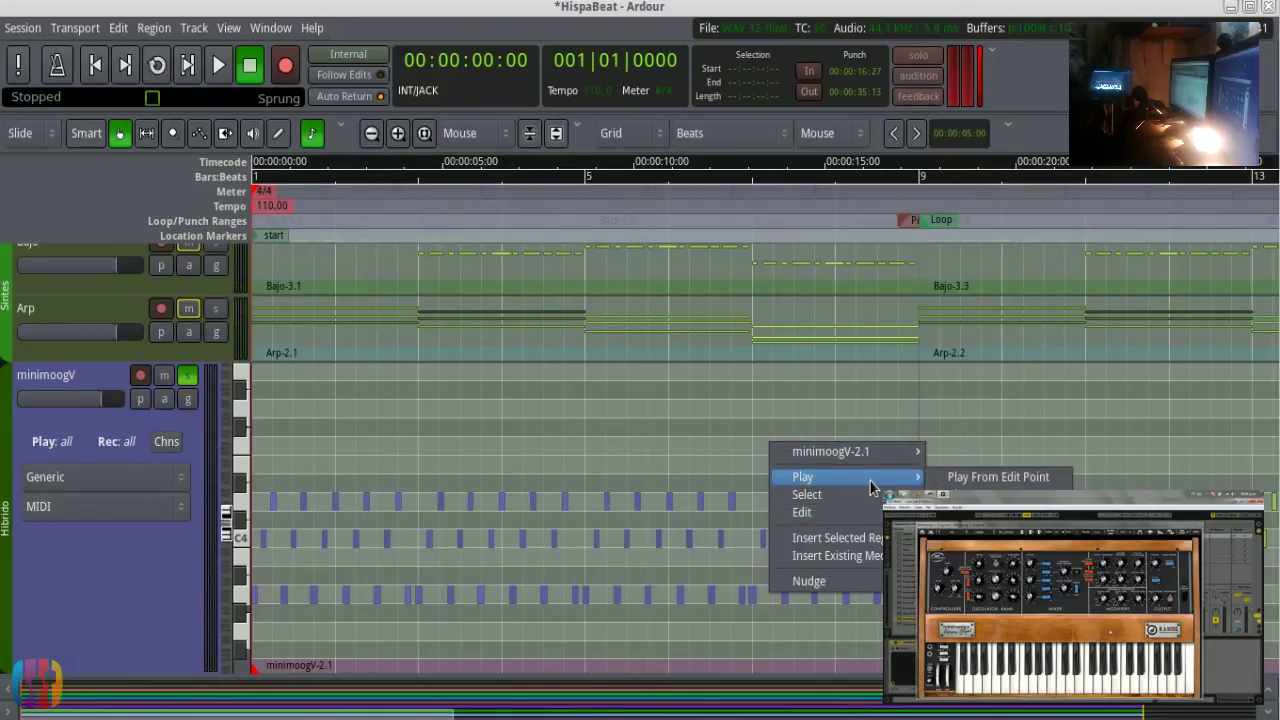
{"action": "mouse_move", "coordinate": [880, 451]}
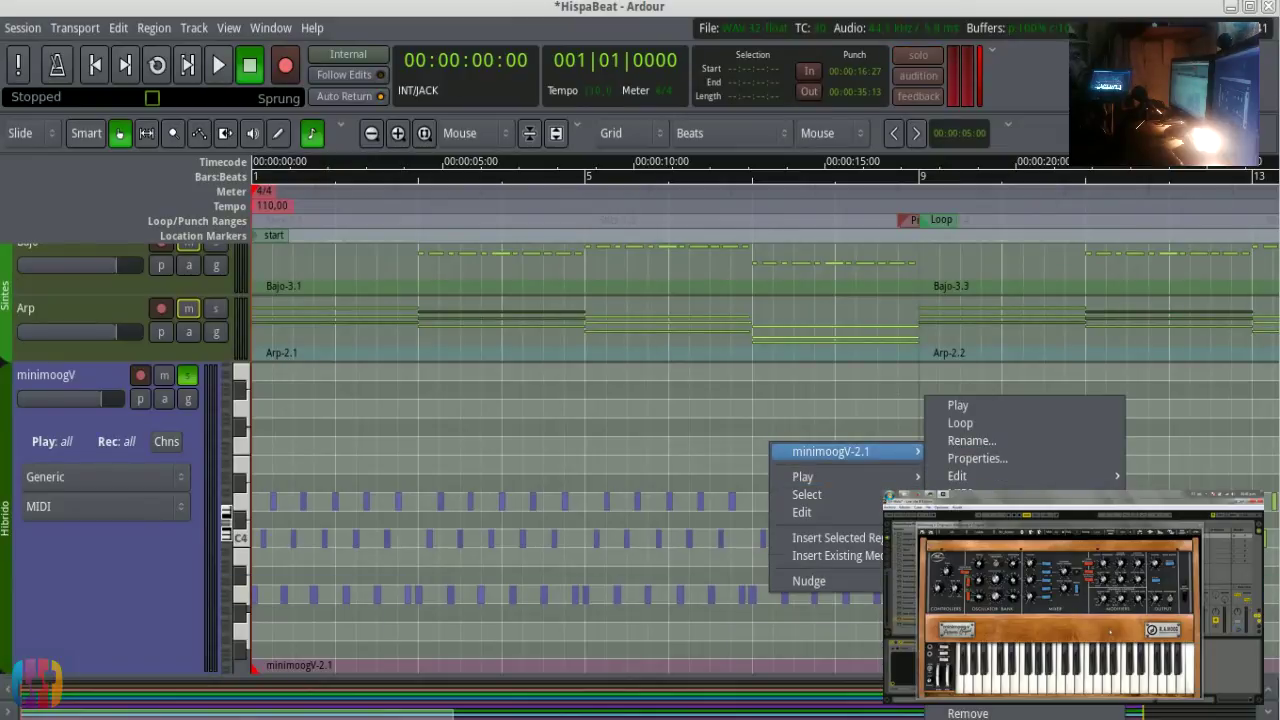
{"action": "mouse_move", "coordinate": [1000, 492]}
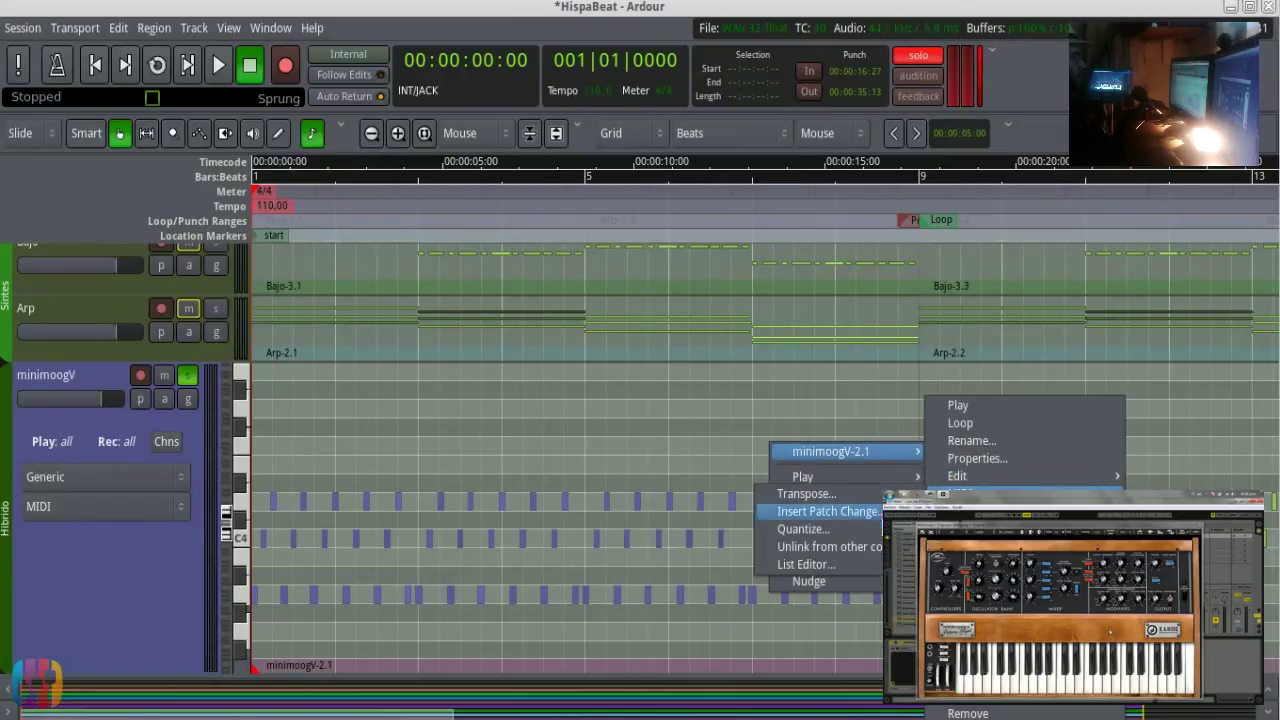
{"action": "left_click", "coordinate": [866, 522]}
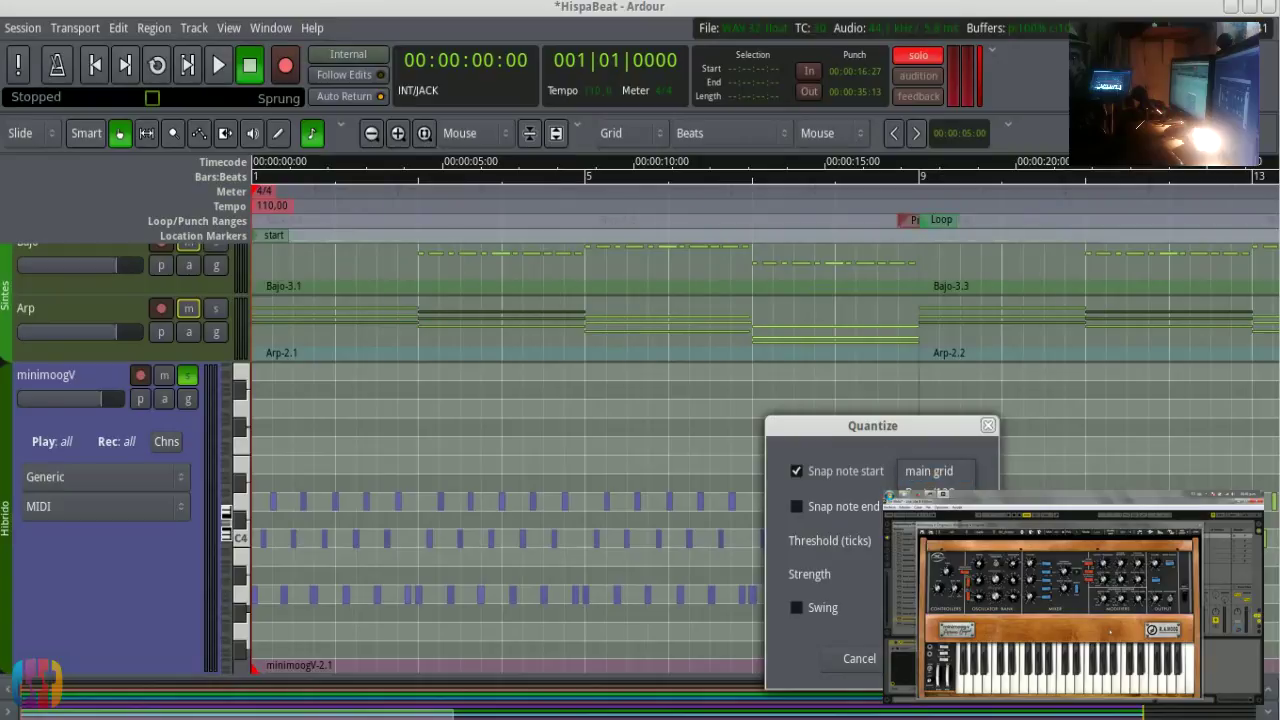
{"action": "key", "text": "Return"}
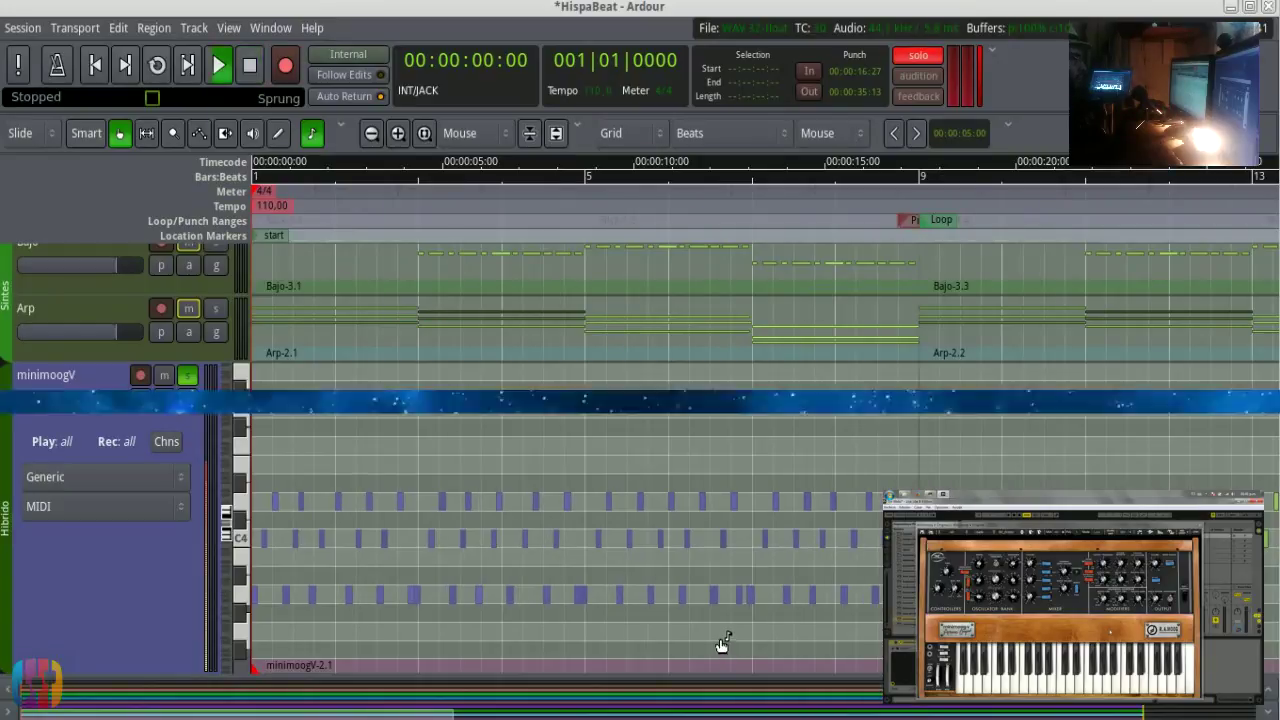
{"action": "key", "text": "space"}
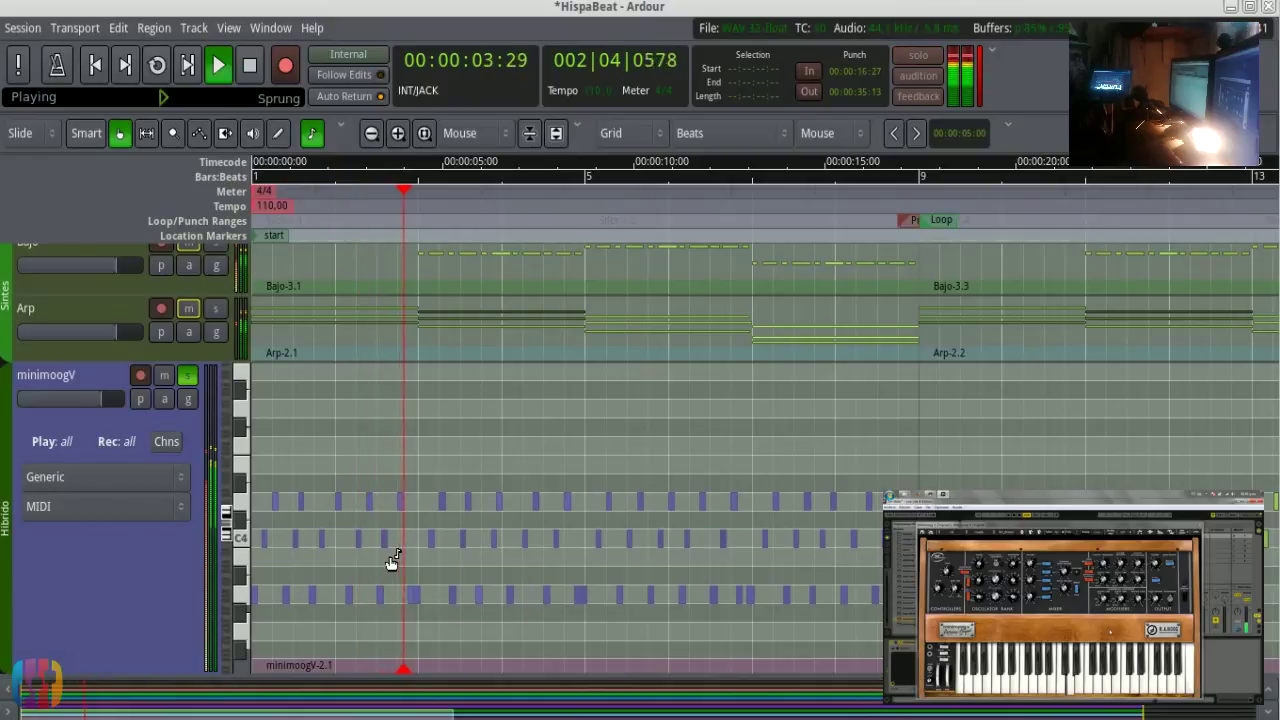
{"action": "key", "text": "space"}
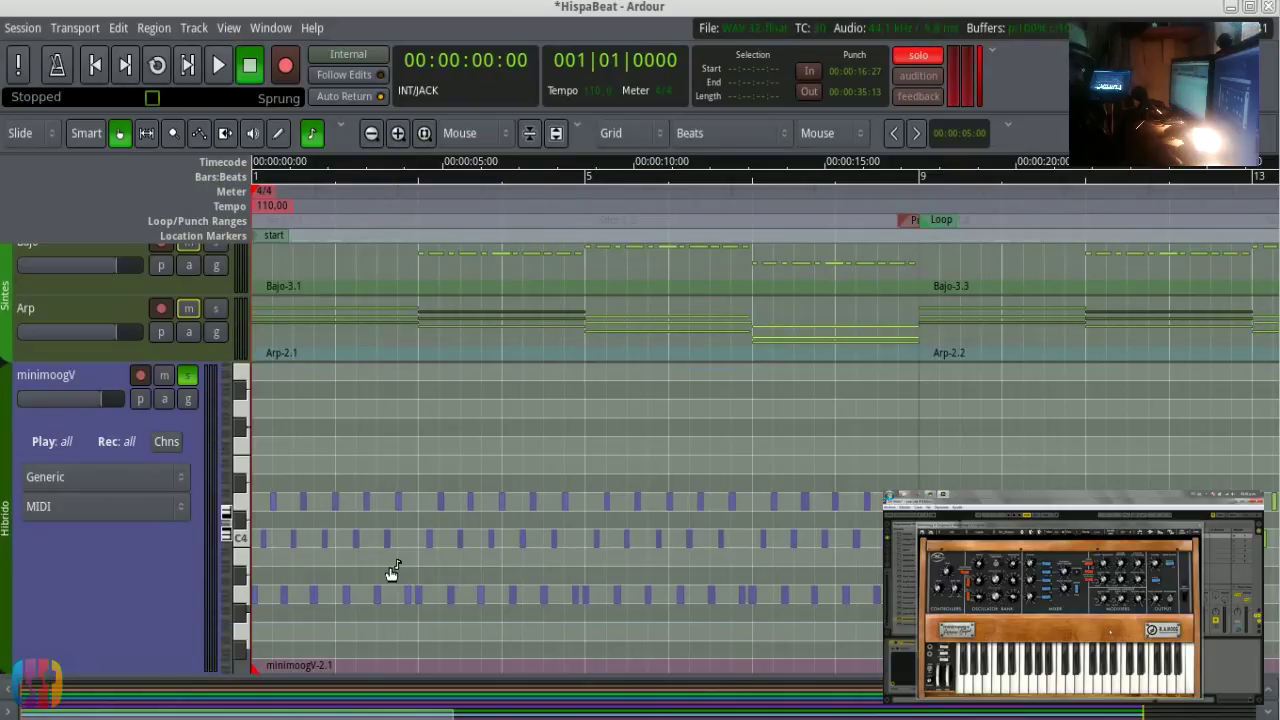
- Leave note editing, shrink the minimoogV track to the same height as the other tracks and turn off its solo
{"action": "left_click", "coordinate": [398, 478]}
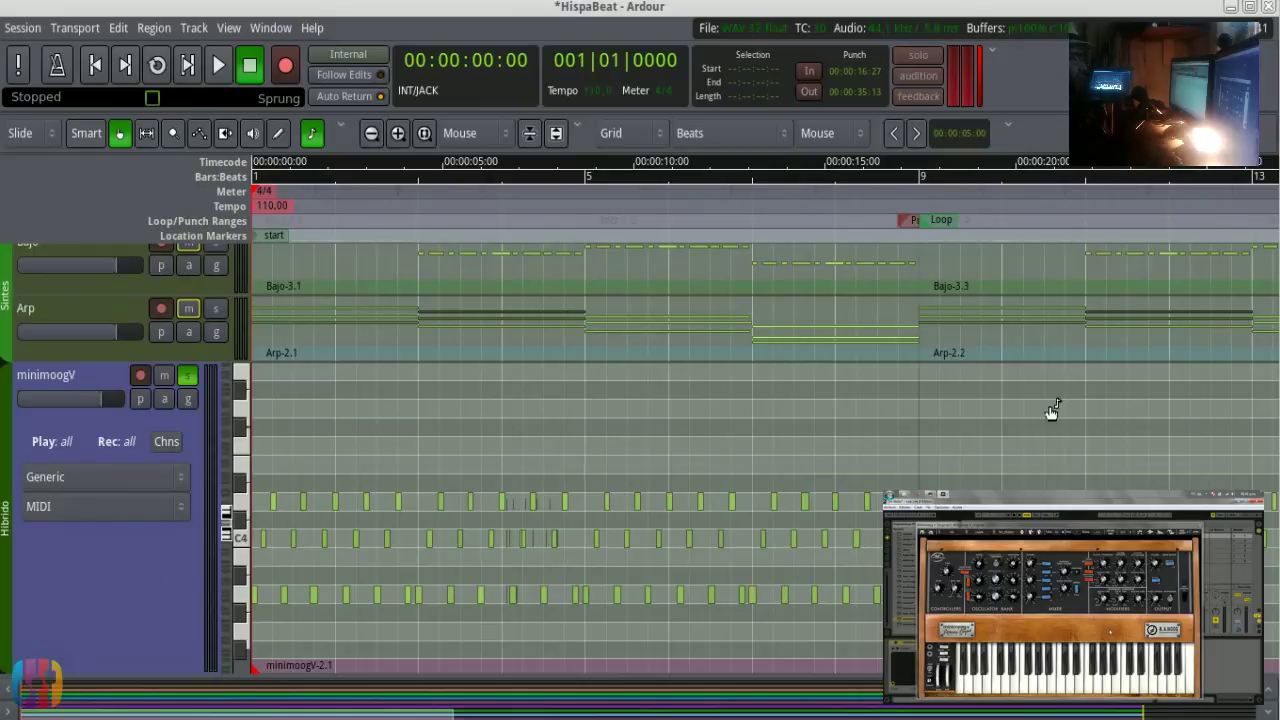
{"action": "key", "text": "minus"}
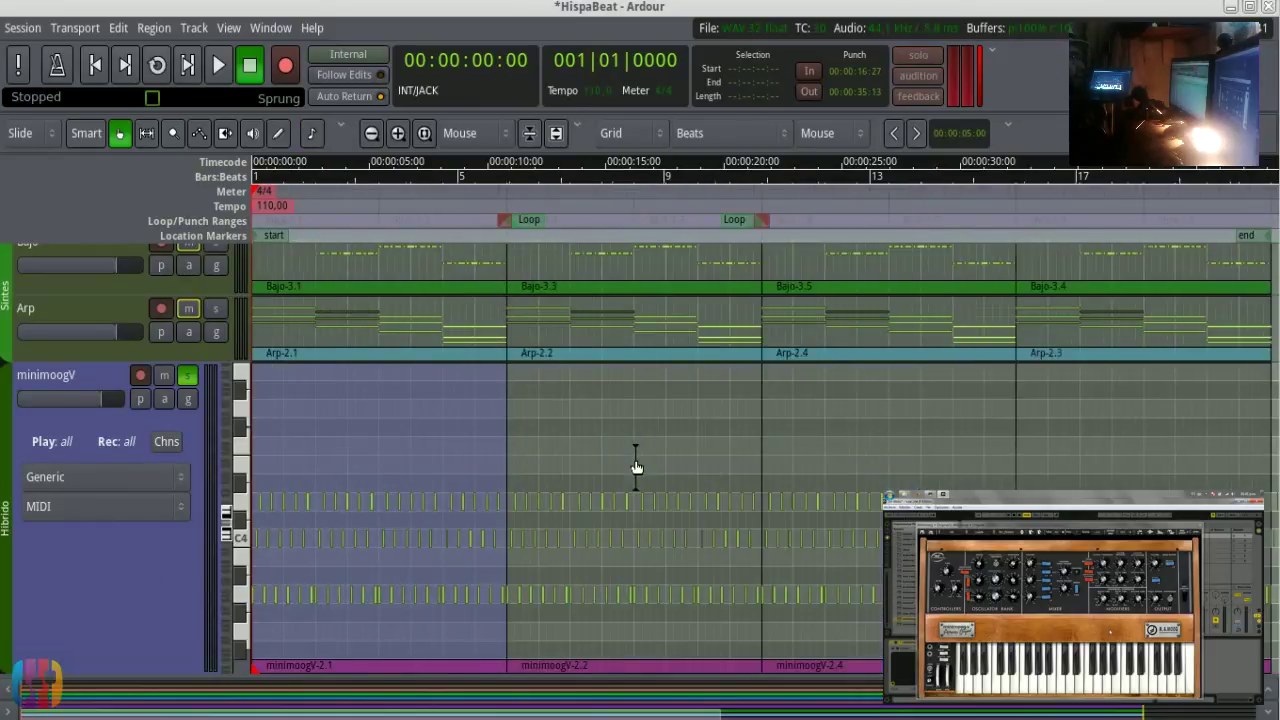
{"action": "key", "text": "minus"}
{"action": "right_click", "coordinate": [181, 581]}
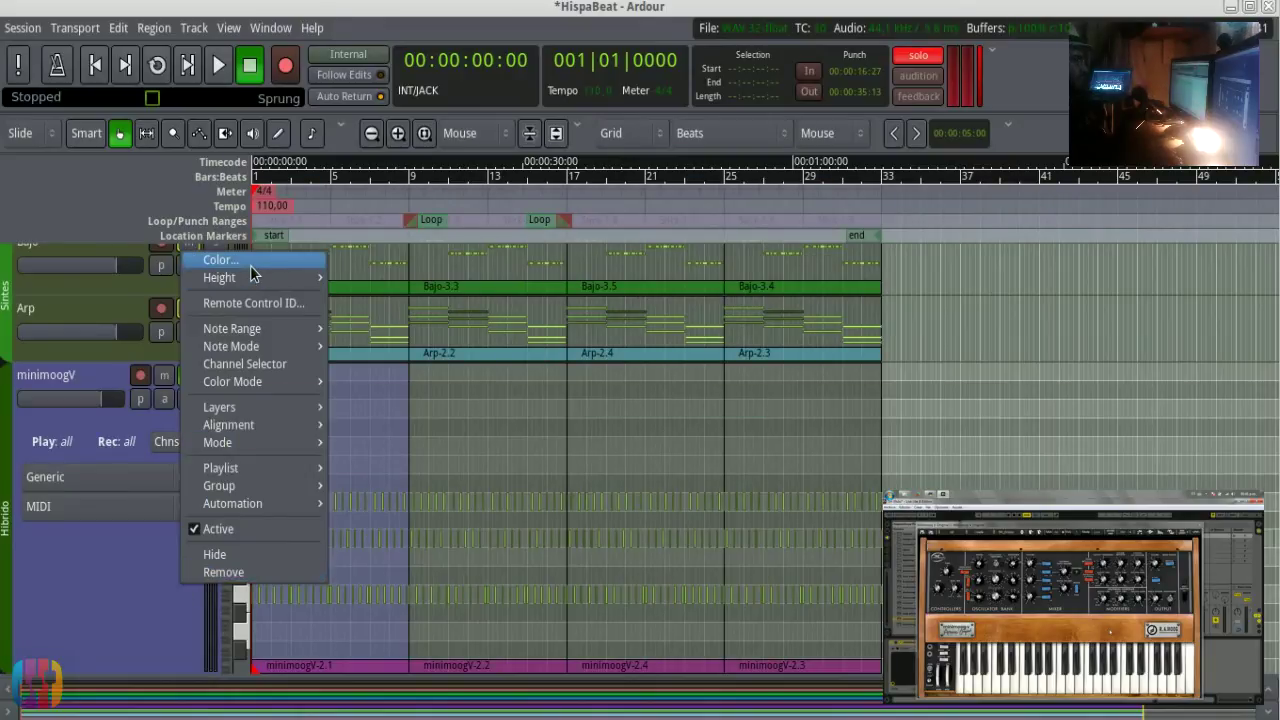
{"action": "mouse_move", "coordinate": [268, 285]}
{"action": "left_click", "coordinate": [369, 330]}
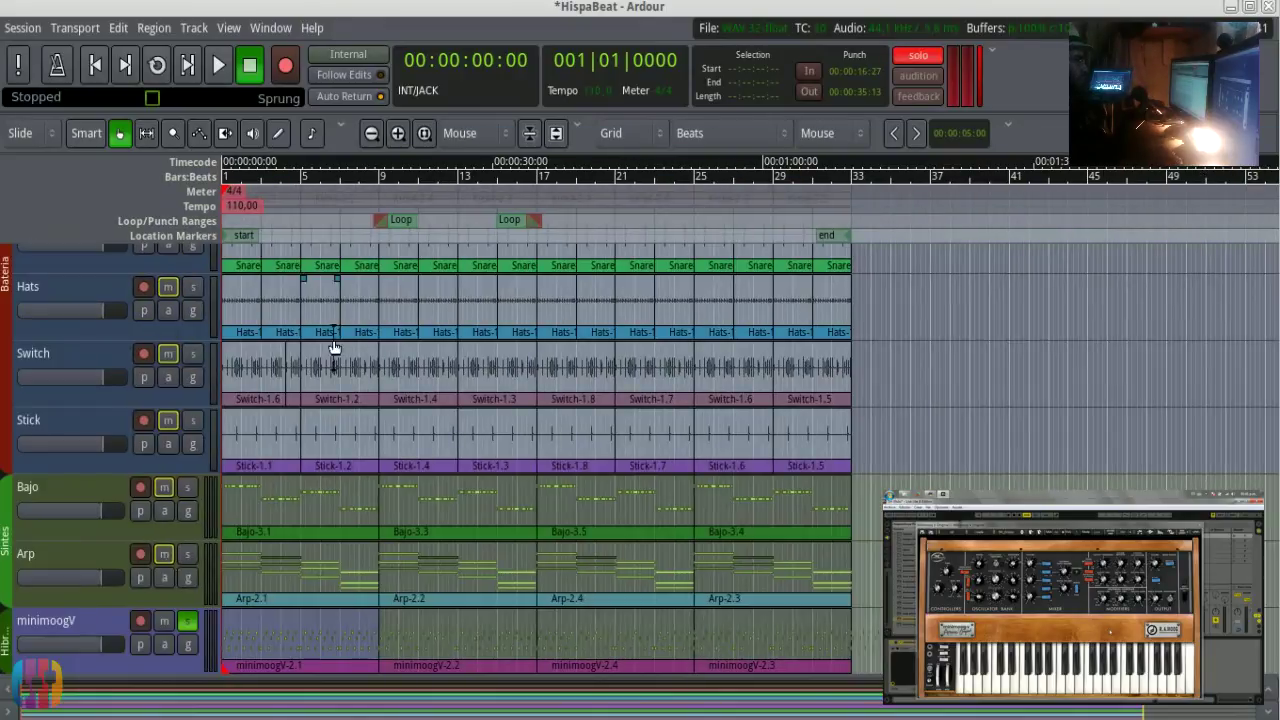
{"action": "left_click", "coordinate": [187, 624]}
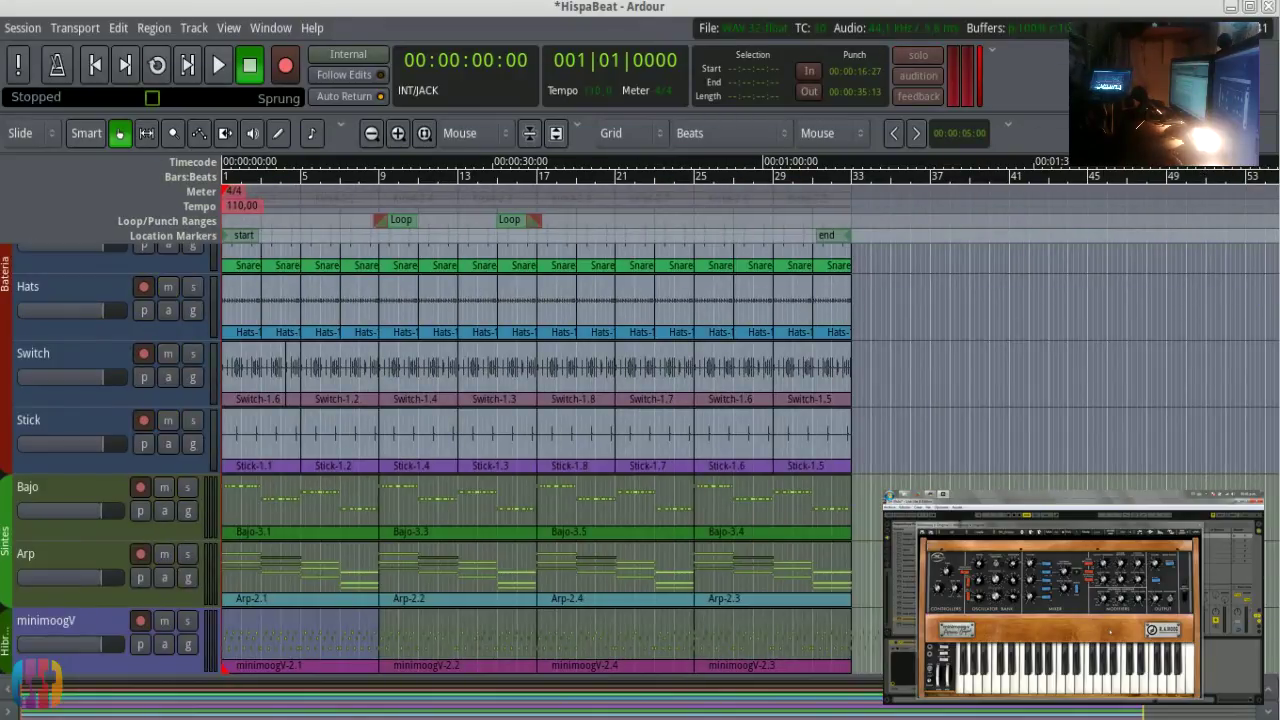
- Check the Calf Vintage delay on the minimoogV strip in the mixer and return to the editor
{"action": "key", "text": "alt+m"}
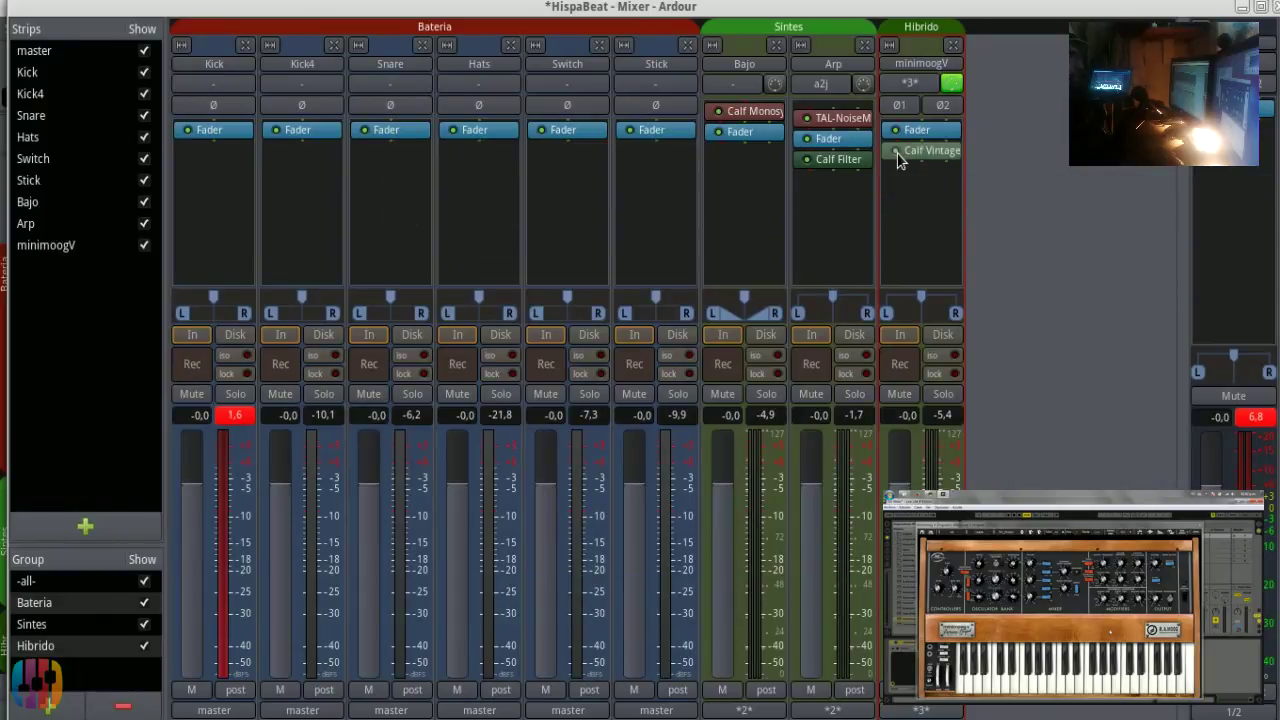
{"action": "right_click", "coordinate": [948, 200]}
{"action": "left_click", "coordinate": [993, 158]}
{"action": "left_click", "coordinate": [1243, 8]}
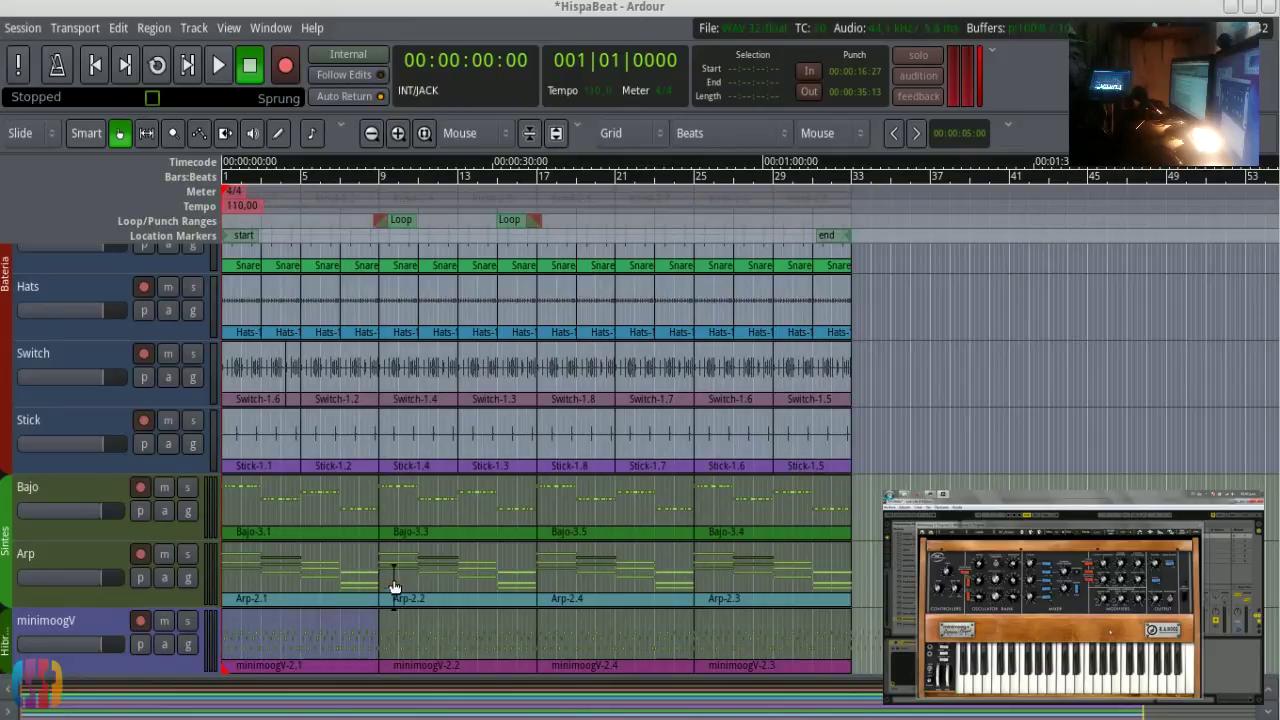
{"action": "right_click", "coordinate": [177, 663]}
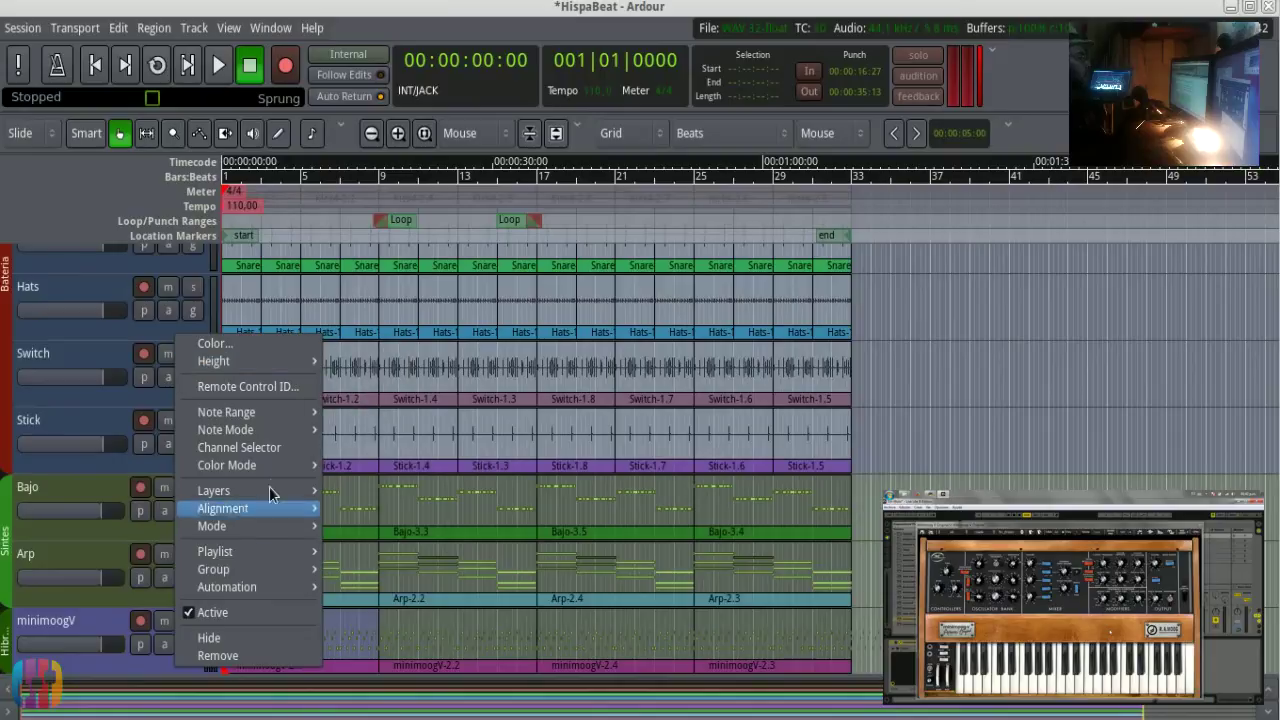
{"action": "mouse_move", "coordinate": [276, 518]}
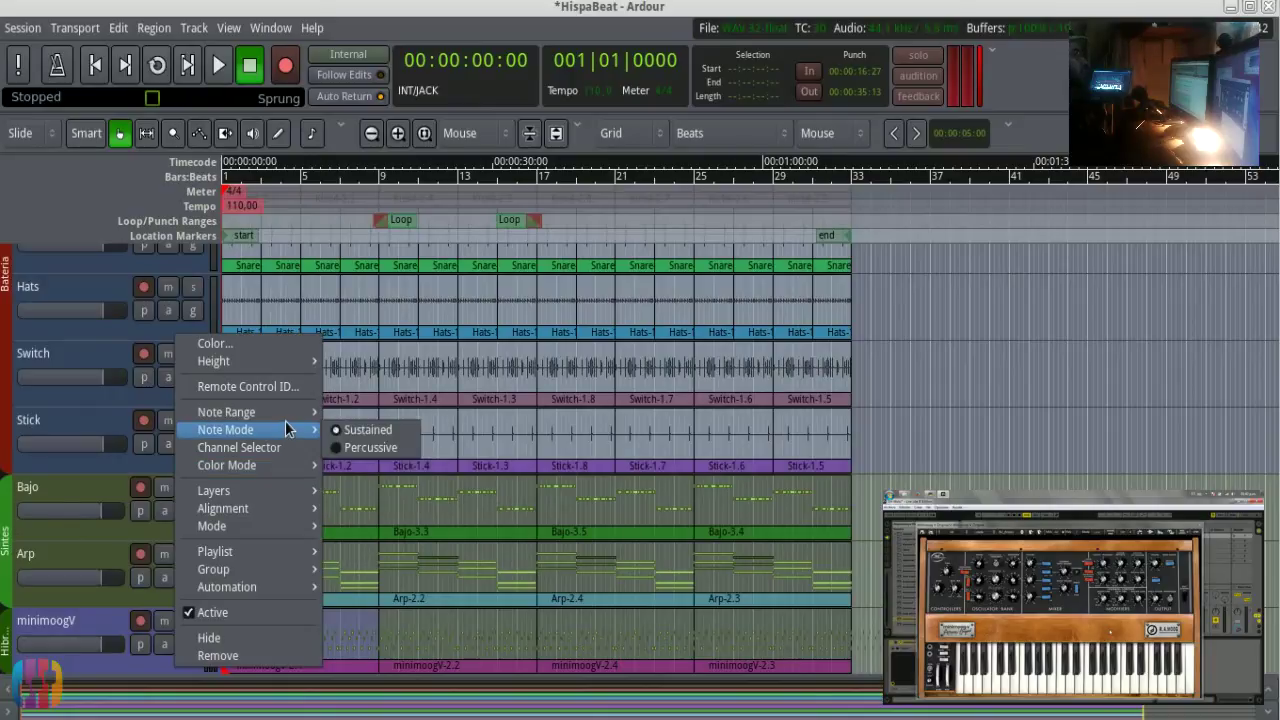
{"action": "mouse_move", "coordinate": [287, 418]}
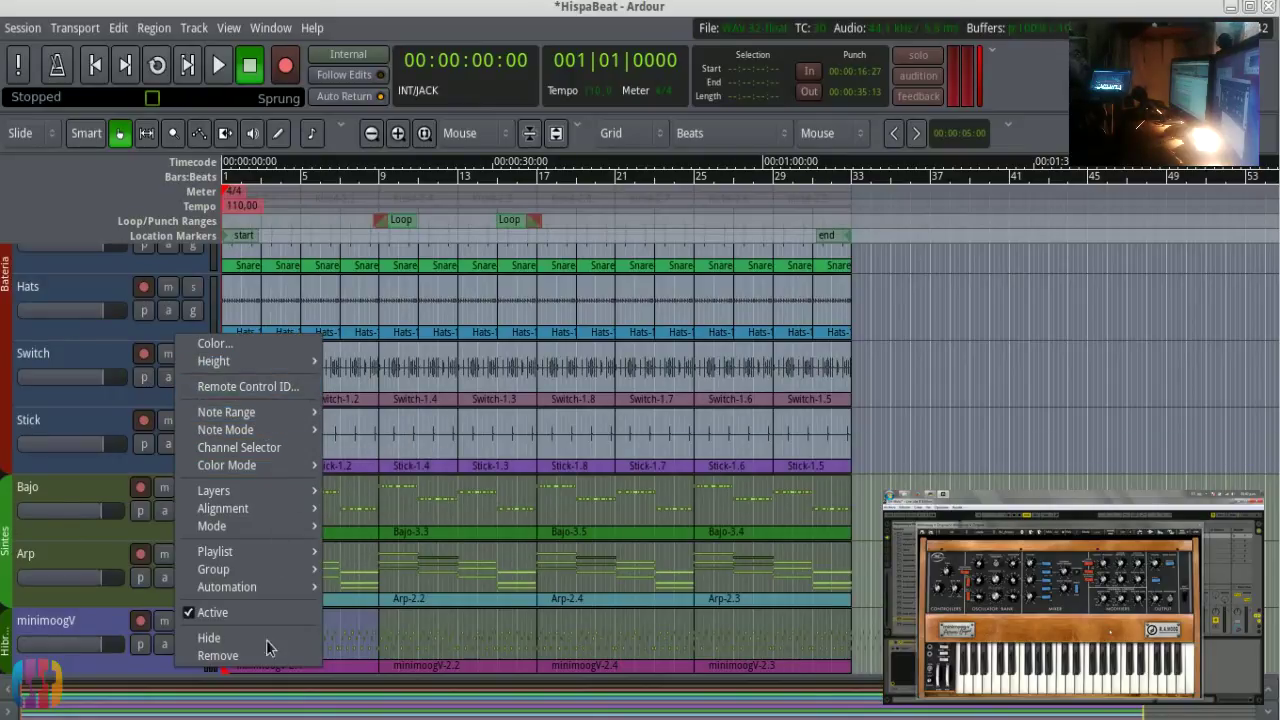
{"action": "left_click", "coordinate": [547, 445]}
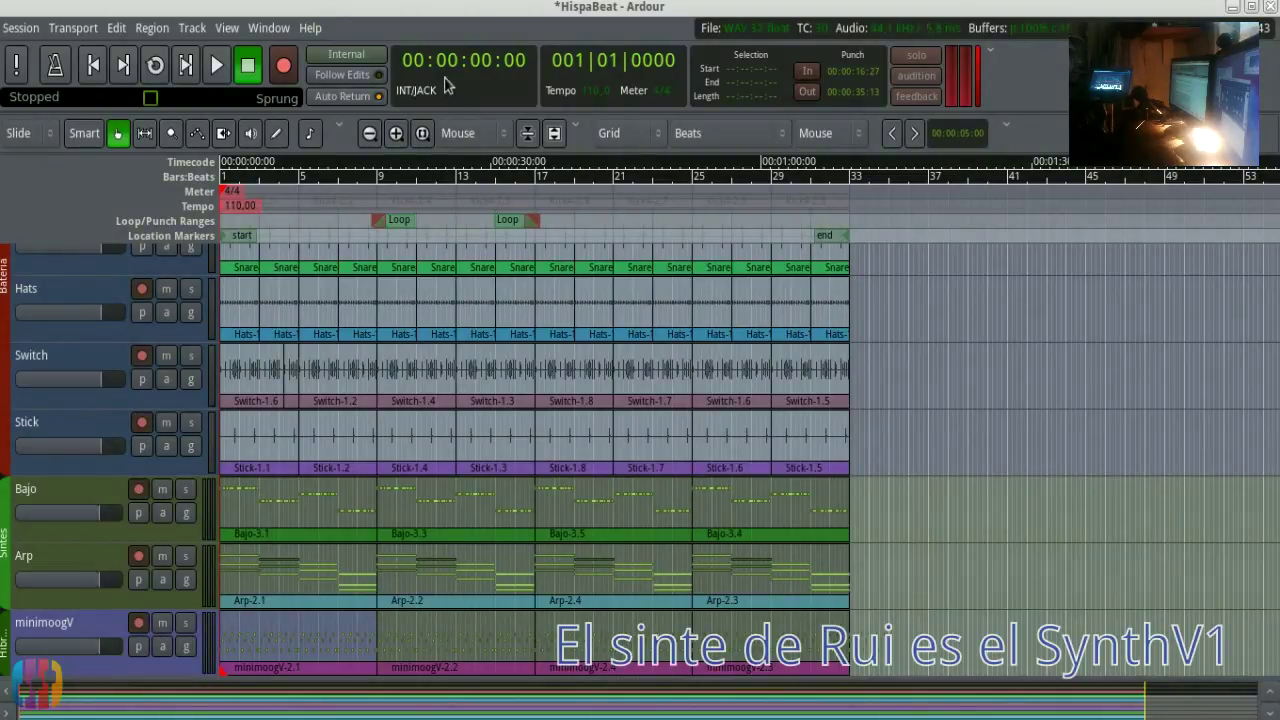
- Review the minimoogV track's Calf Vintage Delay settings from the mixer over the editor and close the plugin window
{"action": "key", "text": "alt+m"}
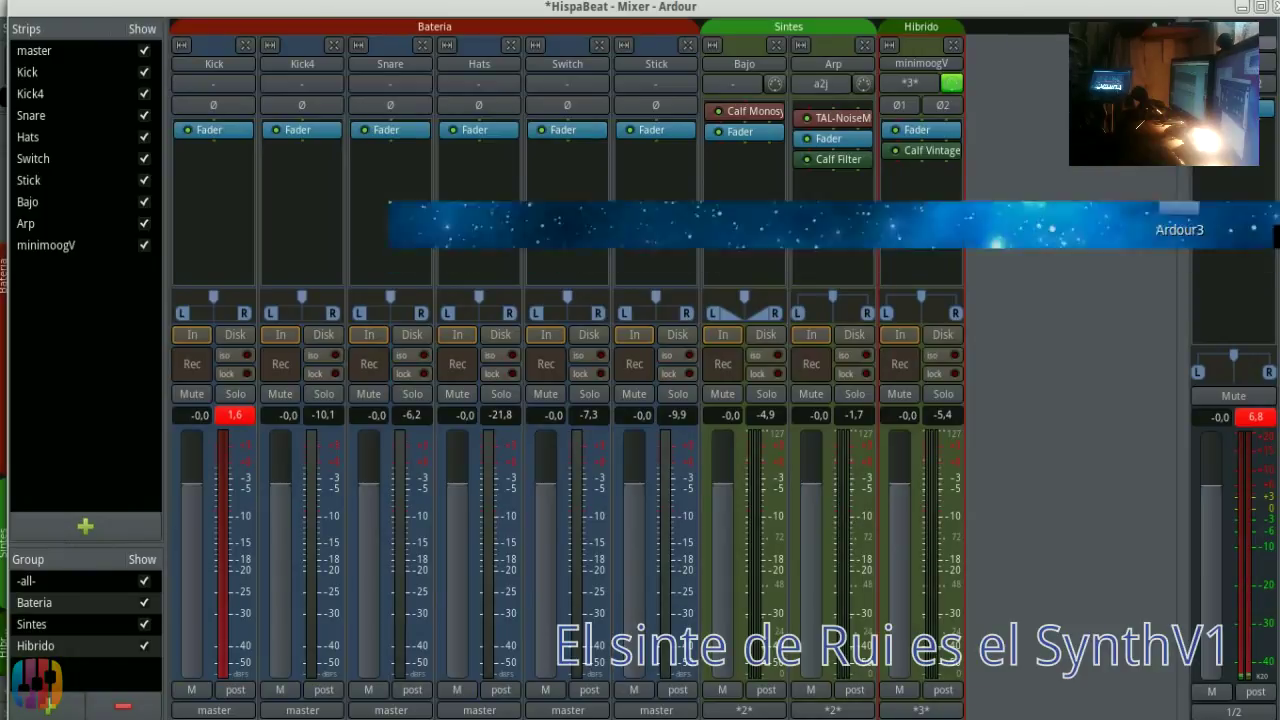
{"action": "key", "text": "alt+e"}
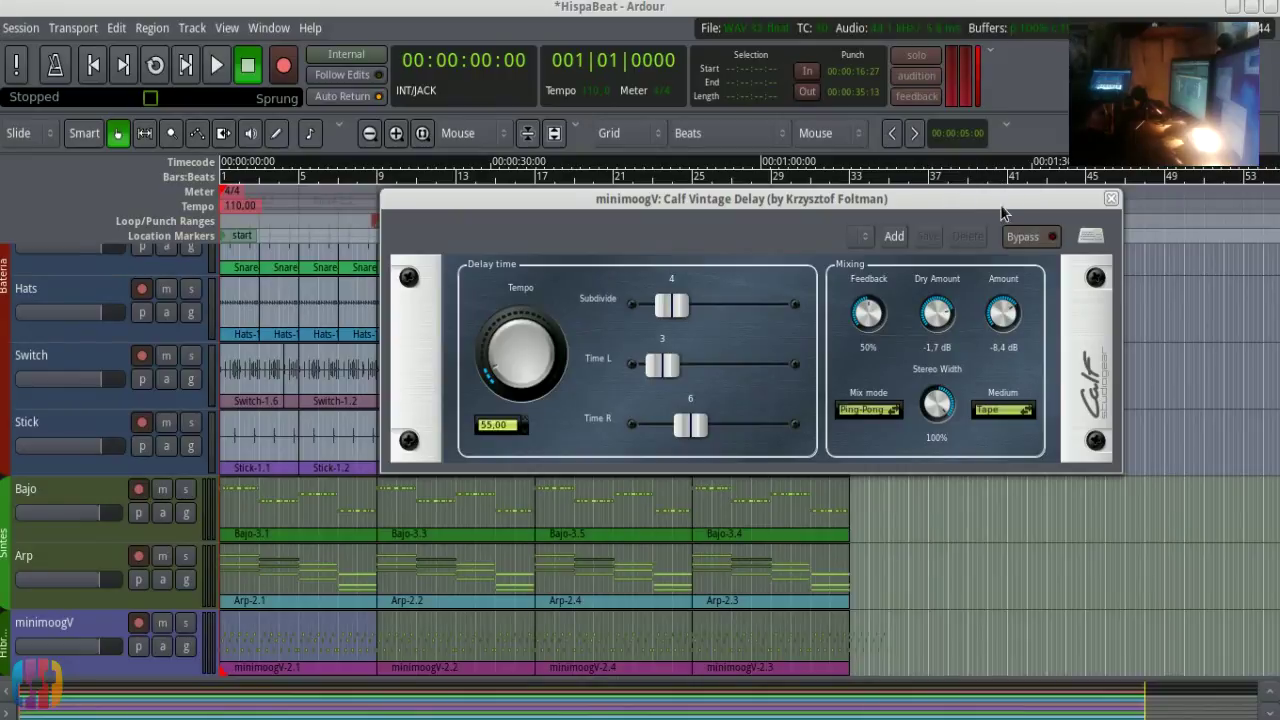
{"action": "left_click_drag", "start_coordinate": [1006, 200], "coordinate": [997, 57]}
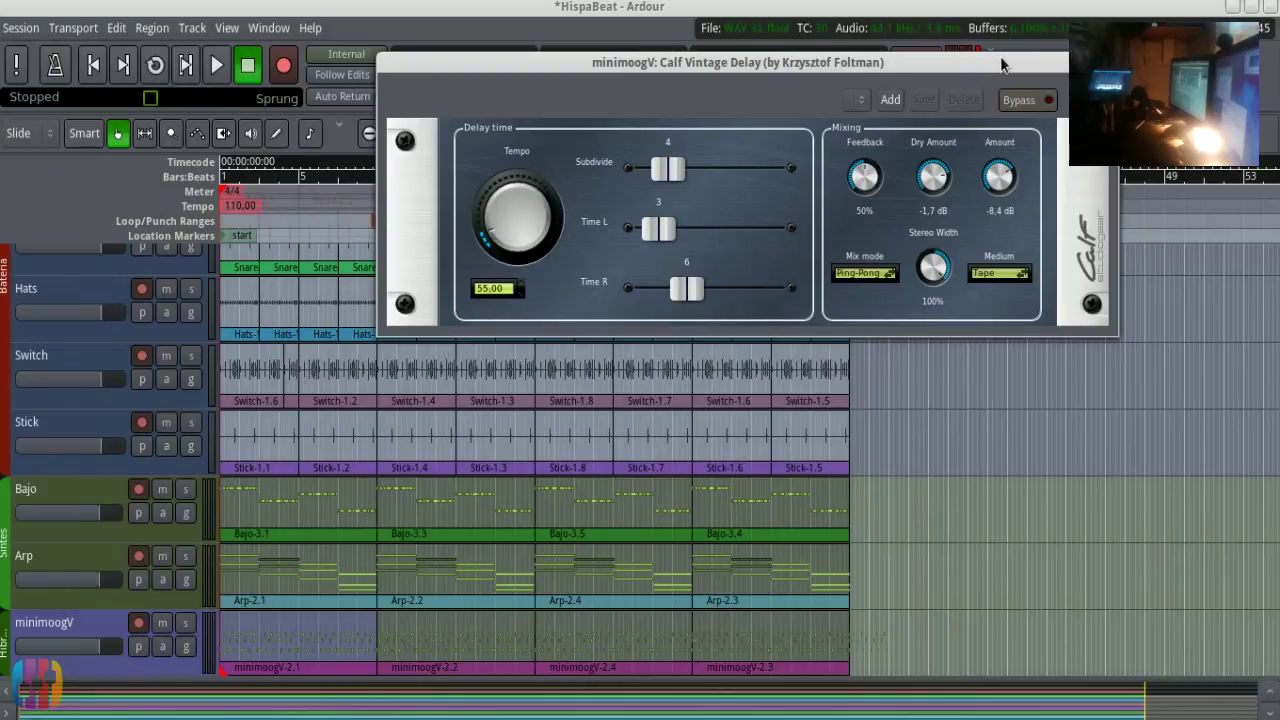
{"action": "scroll", "coordinate": [910, 525], "scroll_direction": "up", "scroll_amount": 5}
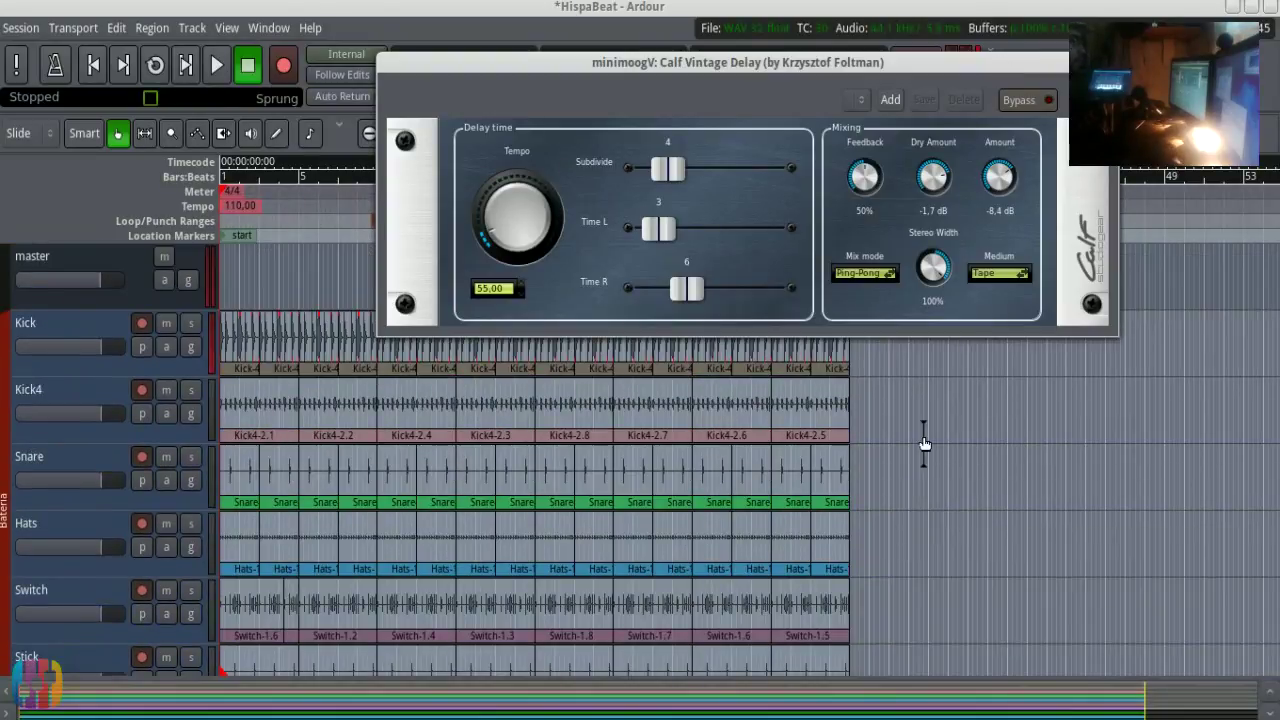
{"action": "scroll", "coordinate": [930, 490], "scroll_direction": "down", "scroll_amount": 5}
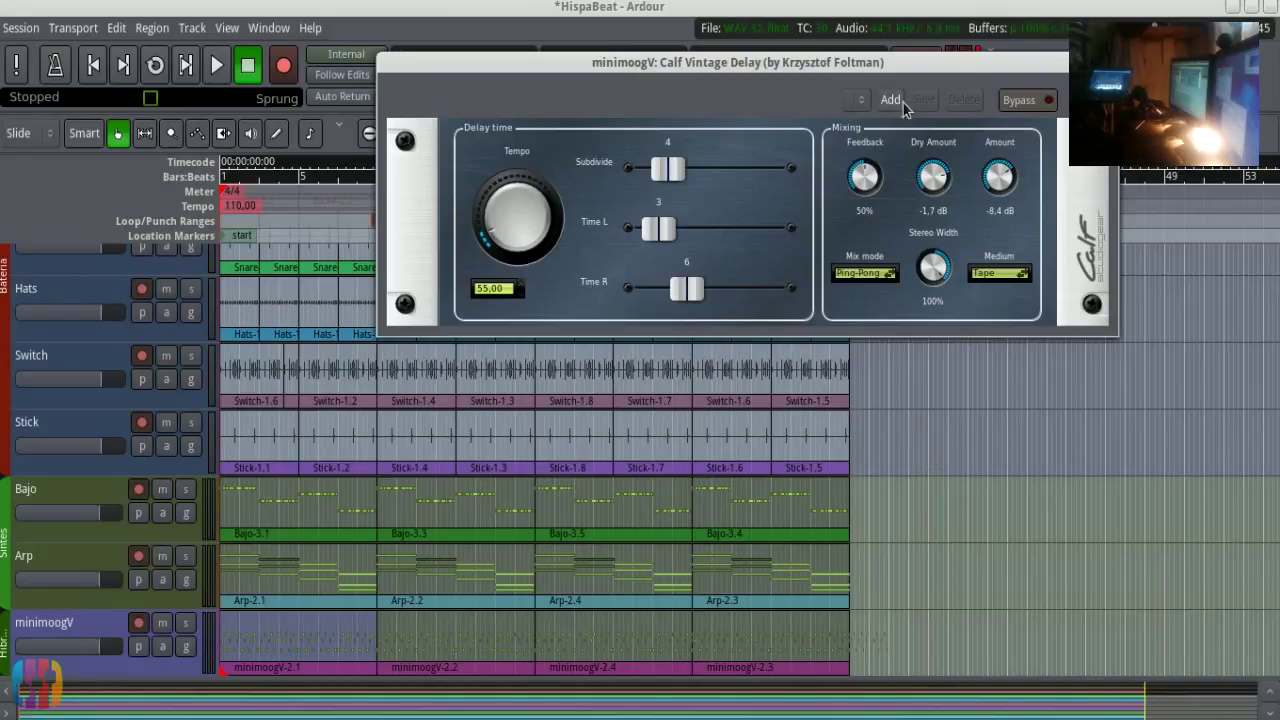
{"action": "left_click", "coordinate": [1057, 62]}
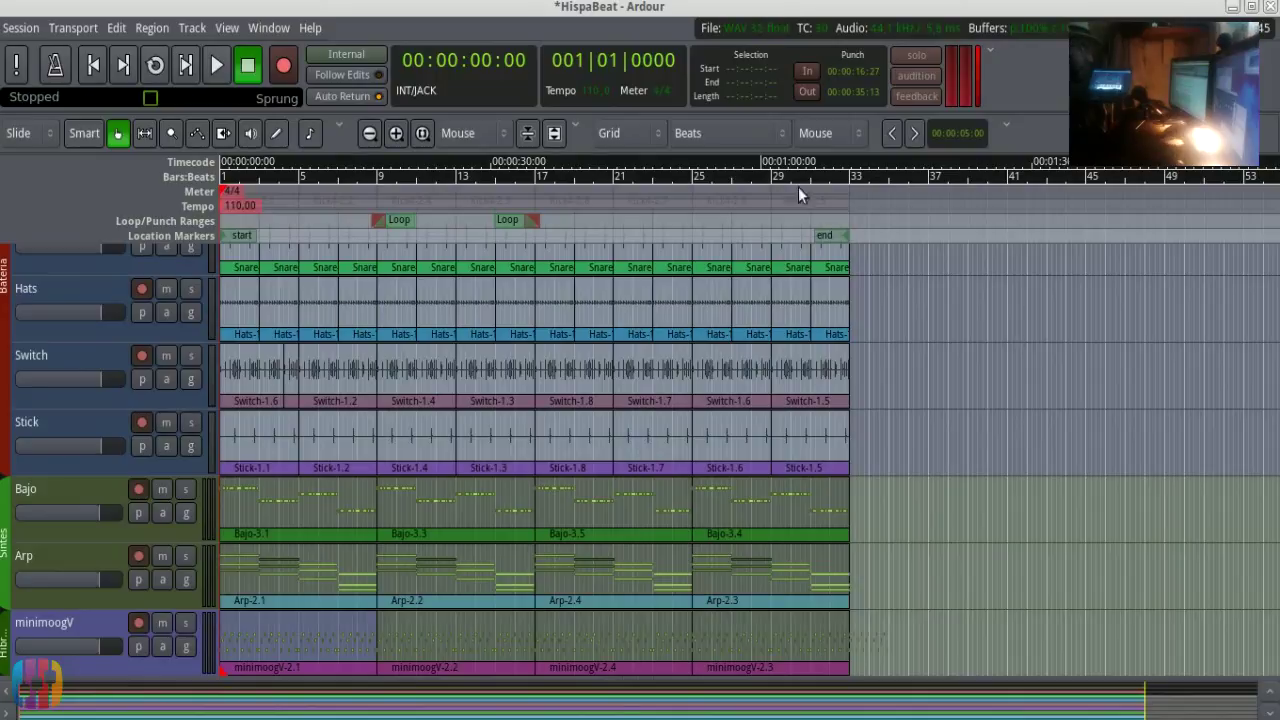
{"action": "scroll", "coordinate": [955, 565], "scroll_direction": "up", "scroll_amount": 5}
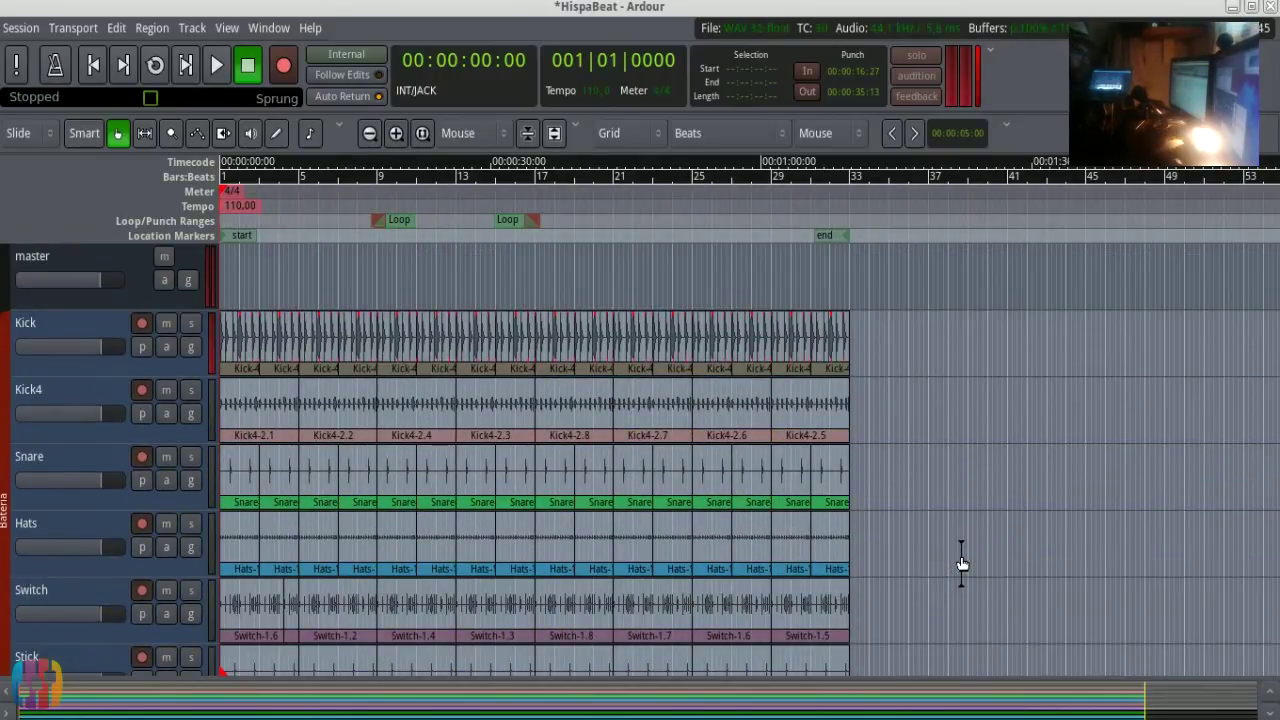
{"action": "scroll", "coordinate": [961, 563], "scroll_direction": "down", "scroll_amount": 5}
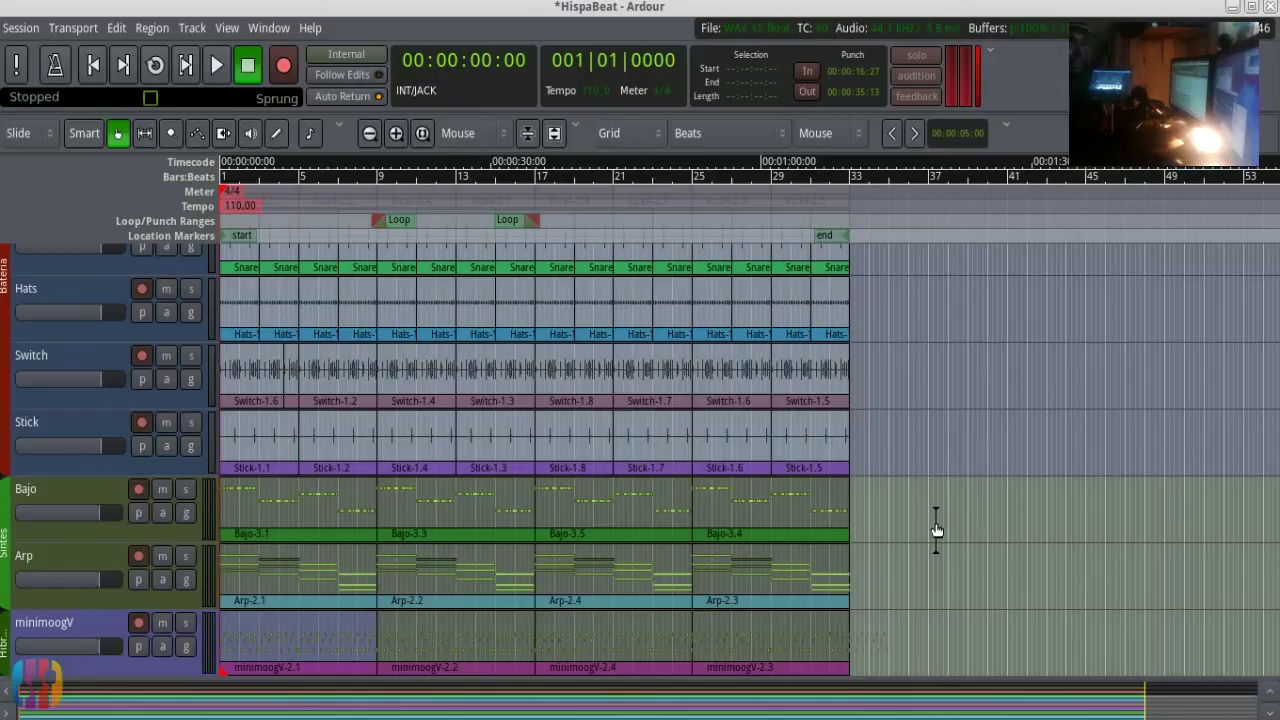
{"action": "scroll", "coordinate": [934, 525], "scroll_direction": "up", "scroll_amount": 3}
{"action": "scroll", "coordinate": [933, 514], "scroll_direction": "up", "scroll_amount": 1}
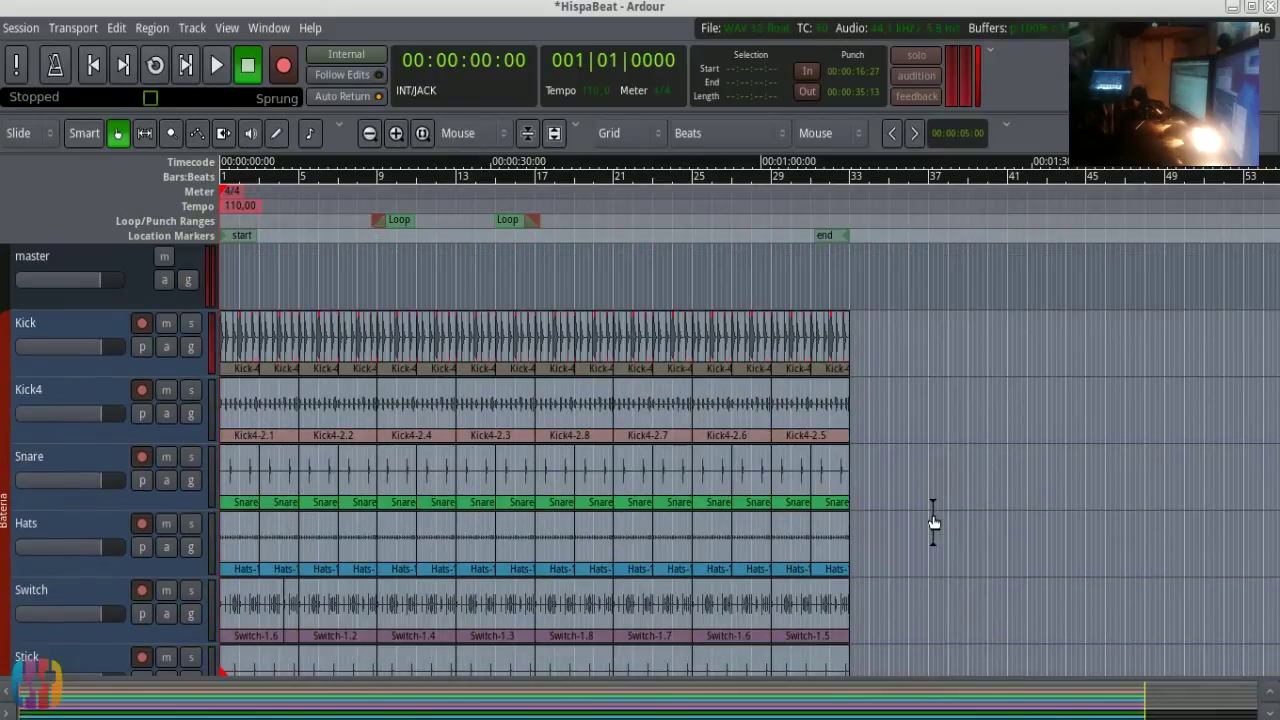